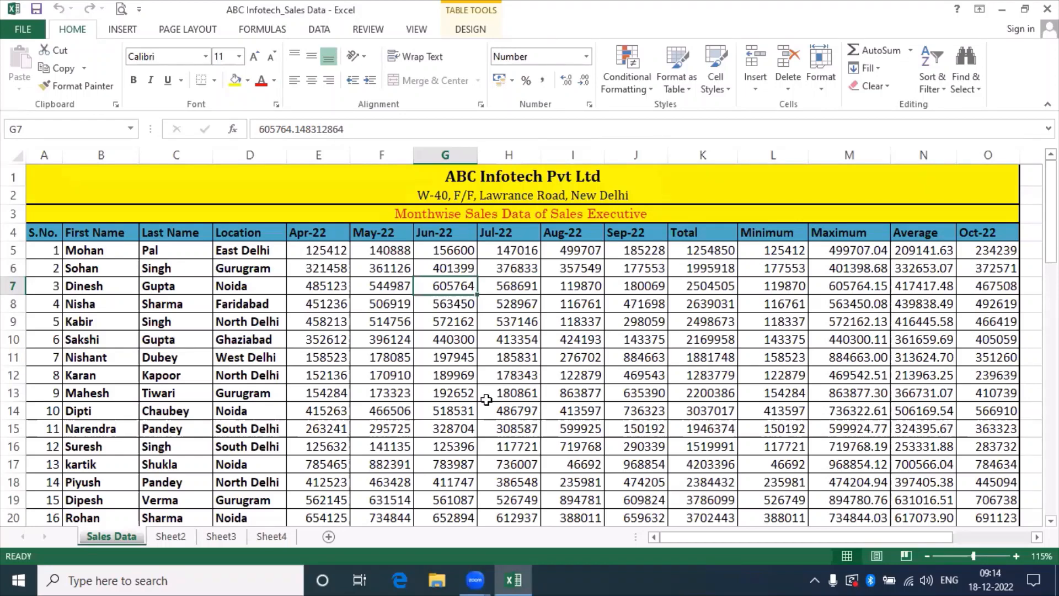
Check the May–Aug monthly sales figures in rows 6 to 11 of the reference sheet.
drag(406, 299, 408, 298)
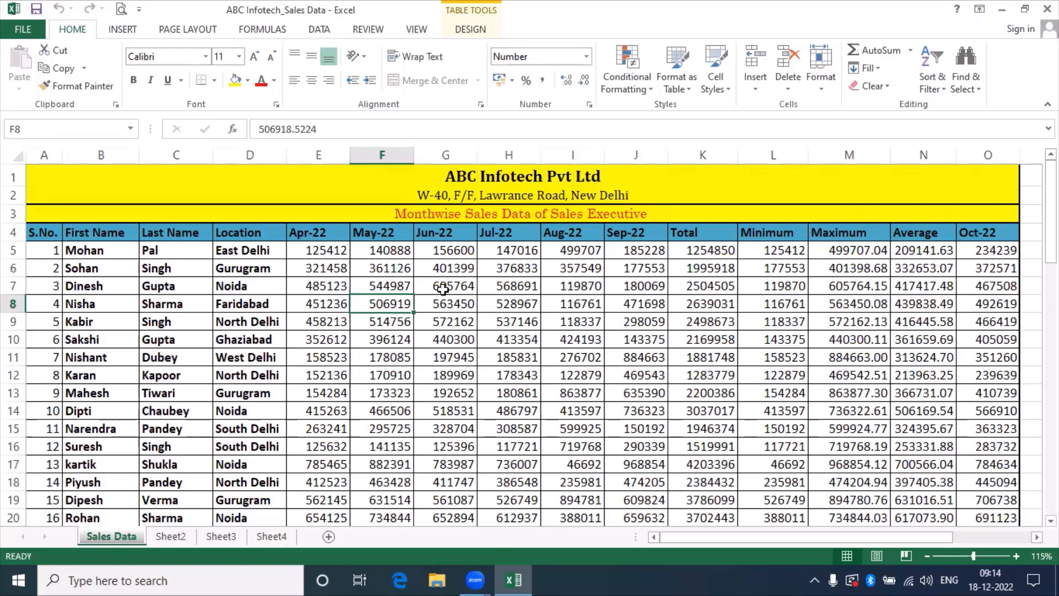
click(443, 289)
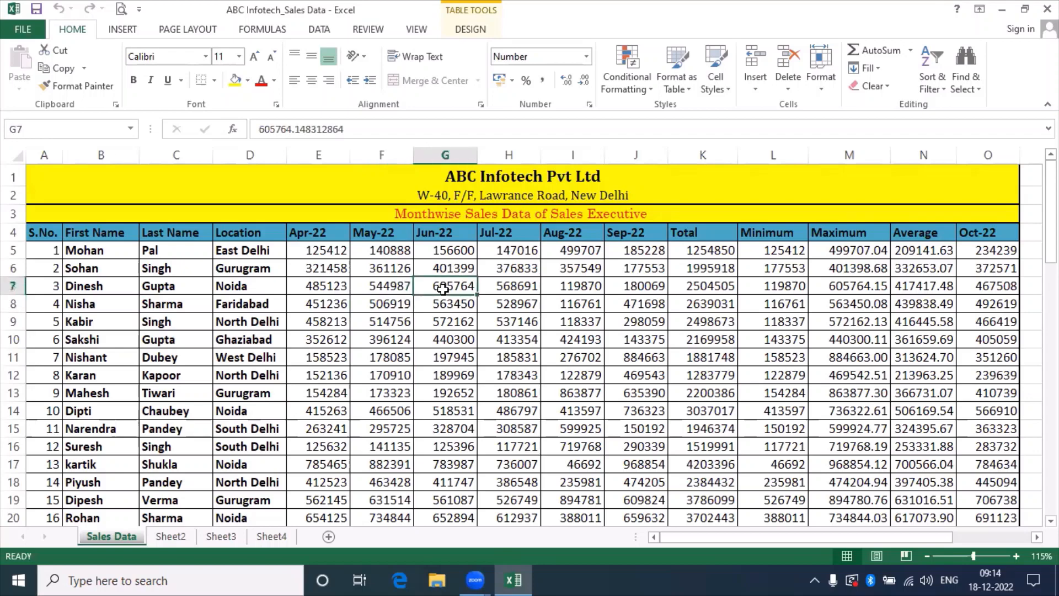
click(400, 265)
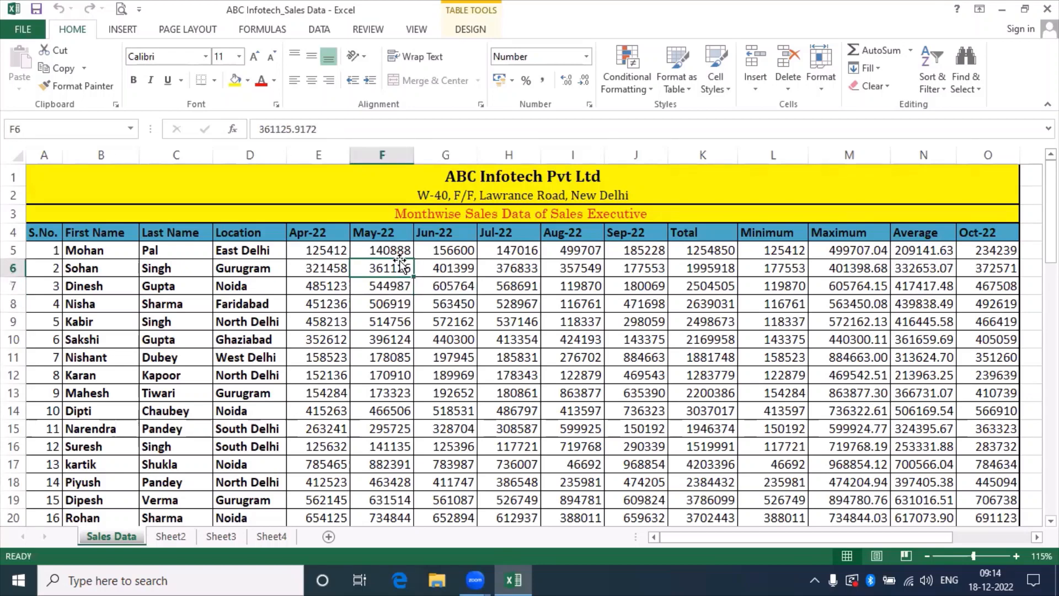
click(441, 268)
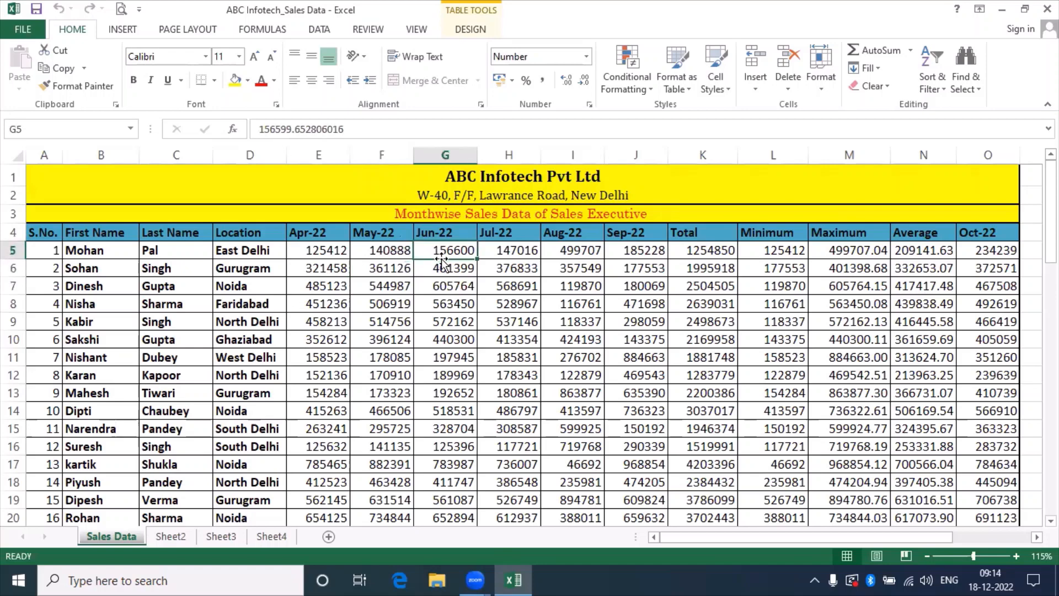
click(449, 288)
click(499, 288)
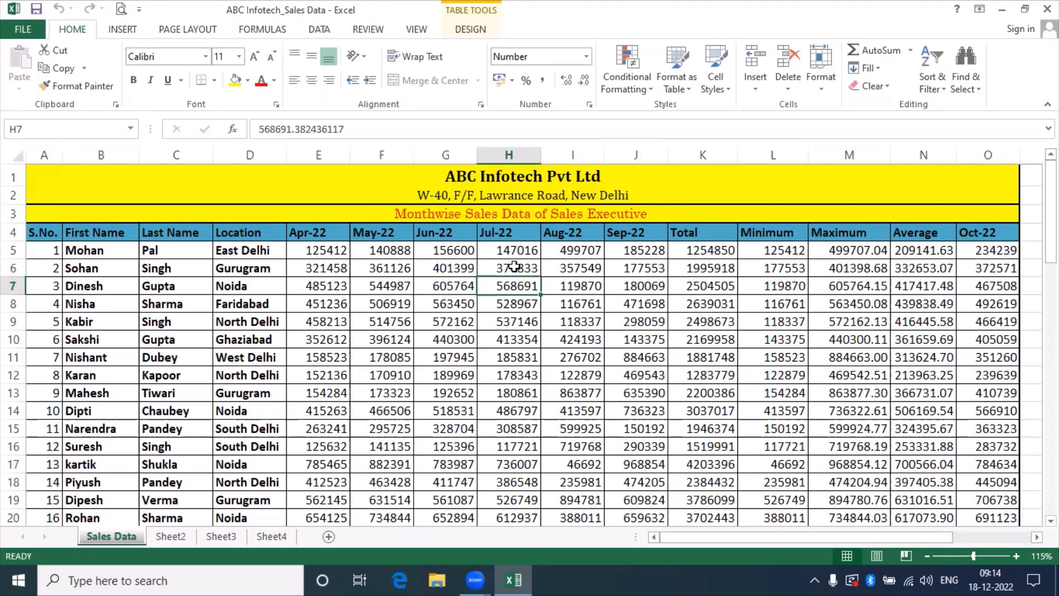
click(506, 267)
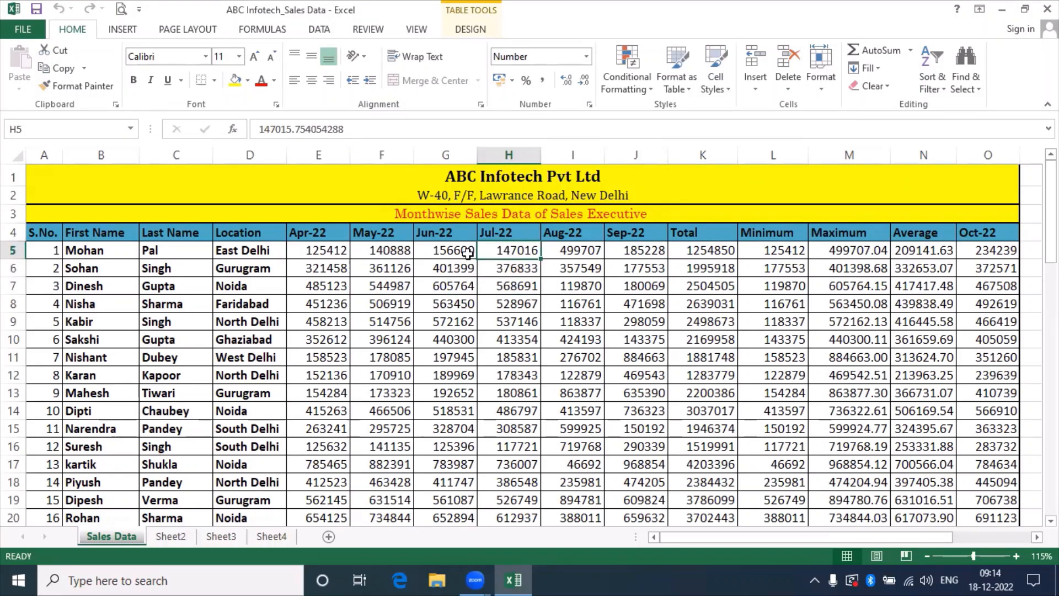
click(455, 322)
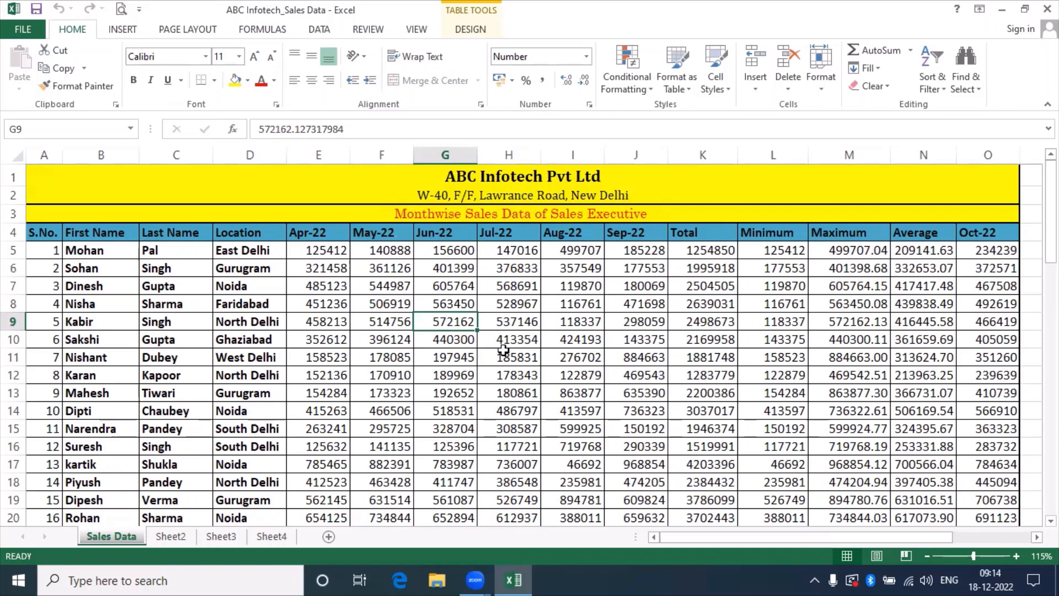
click(505, 351)
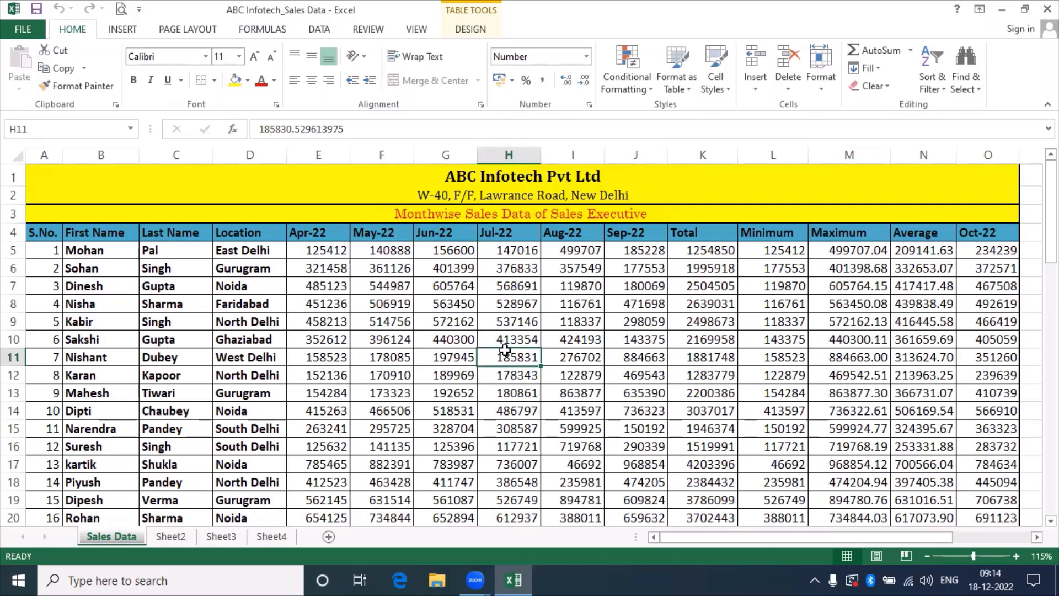
click(449, 303)
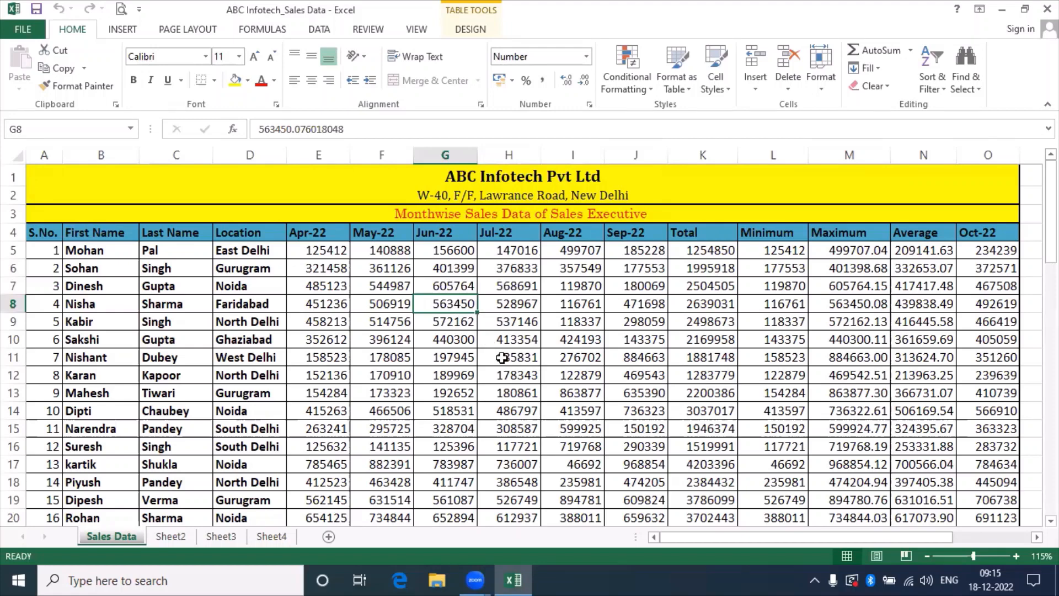
click(560, 287)
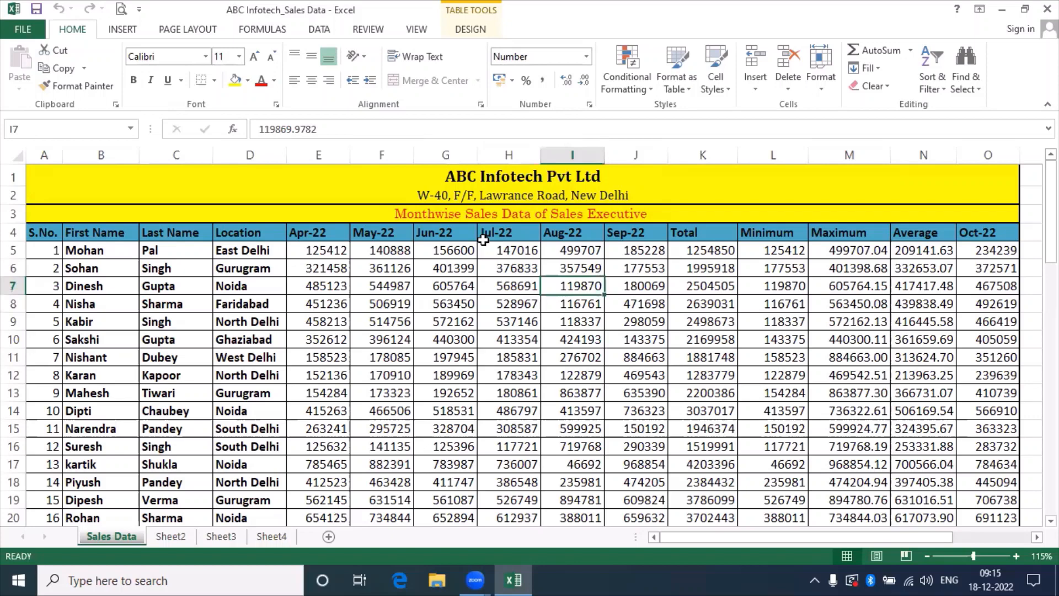
click(447, 273)
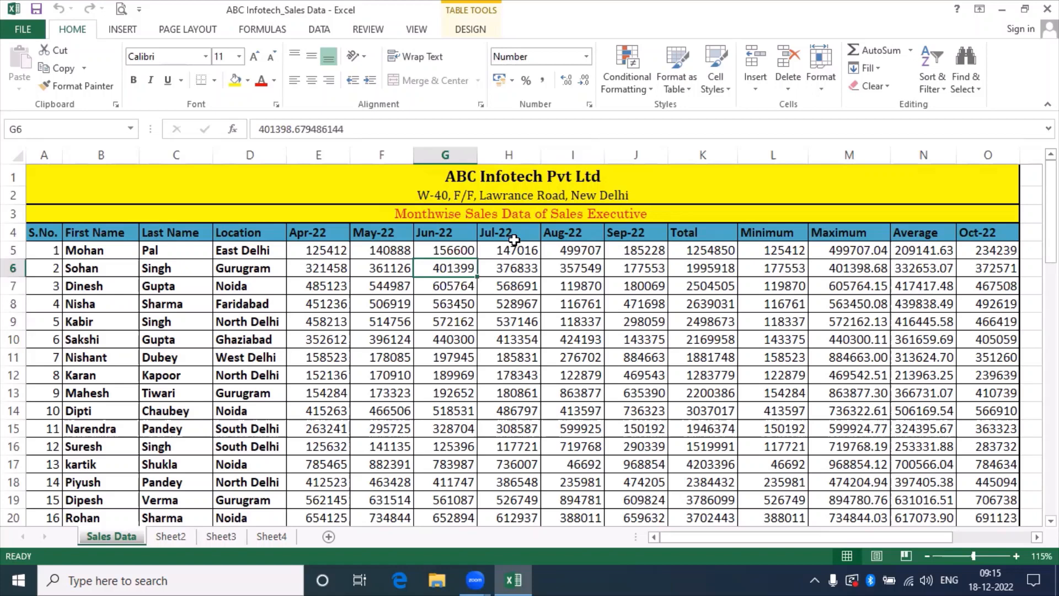
Inspect North Delhi in D9, 451236 in E8, the title formatting and K9's =SUM(E9:J9).
click(253, 319)
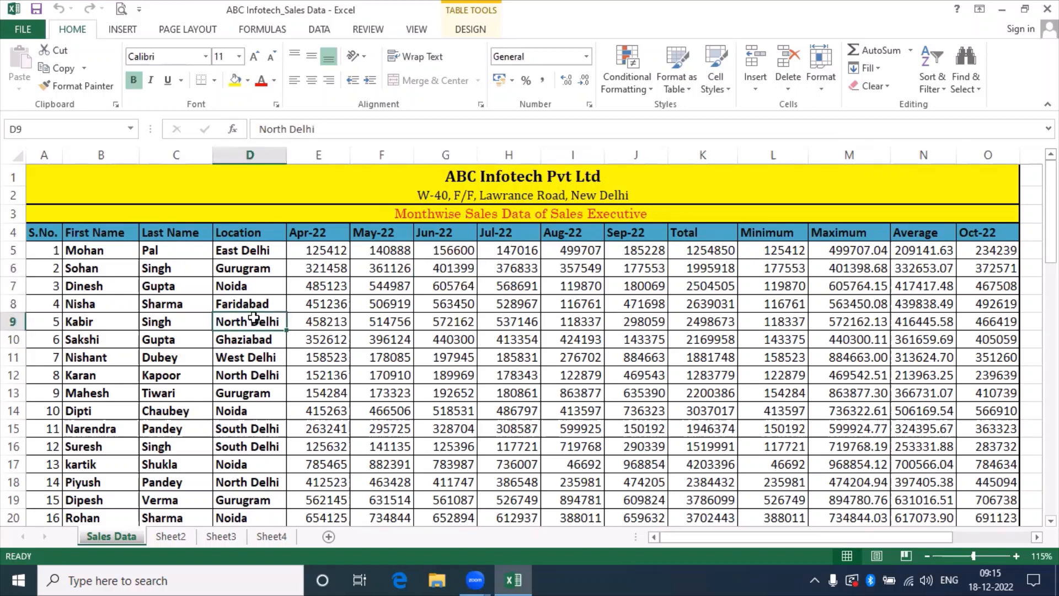
click(334, 303)
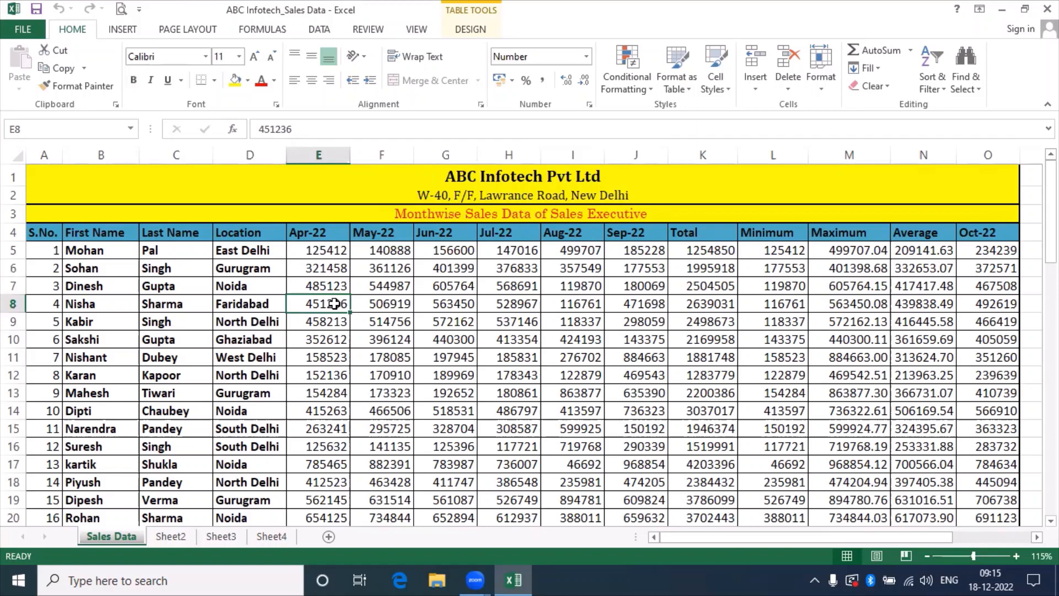
click(489, 172)
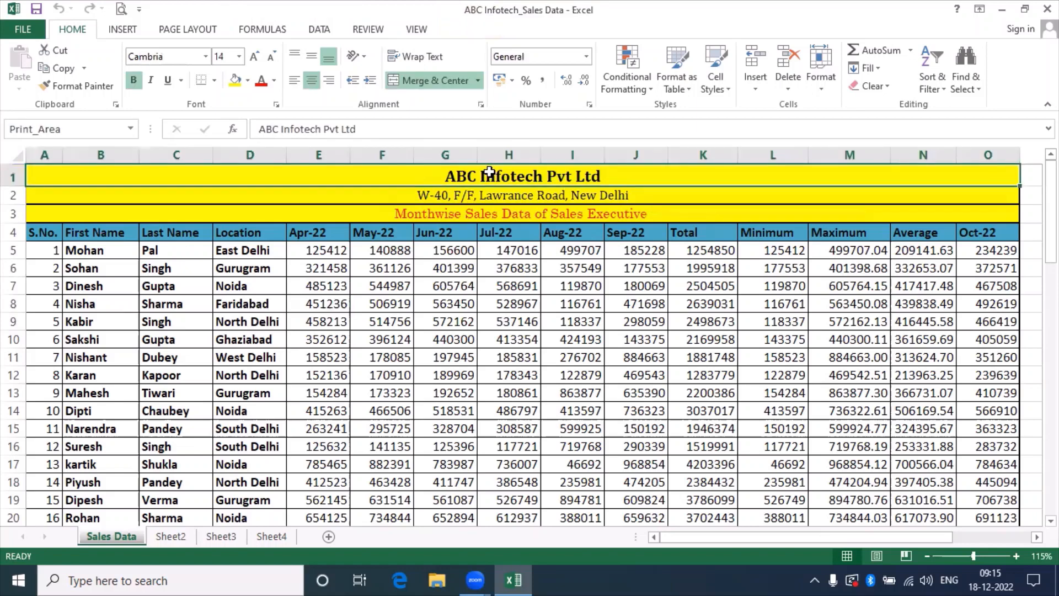
click(472, 203)
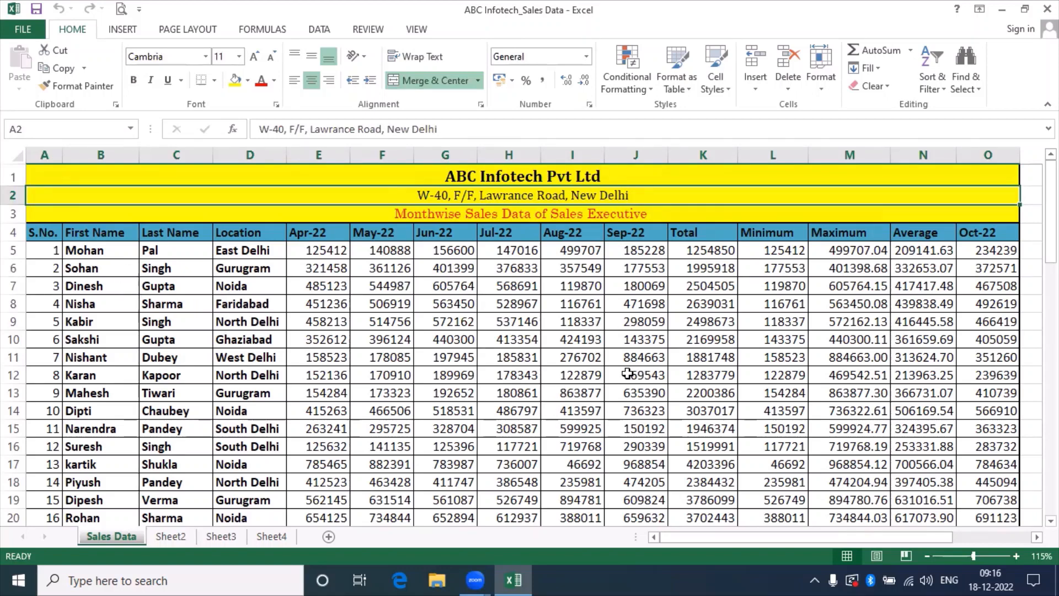
click(697, 324)
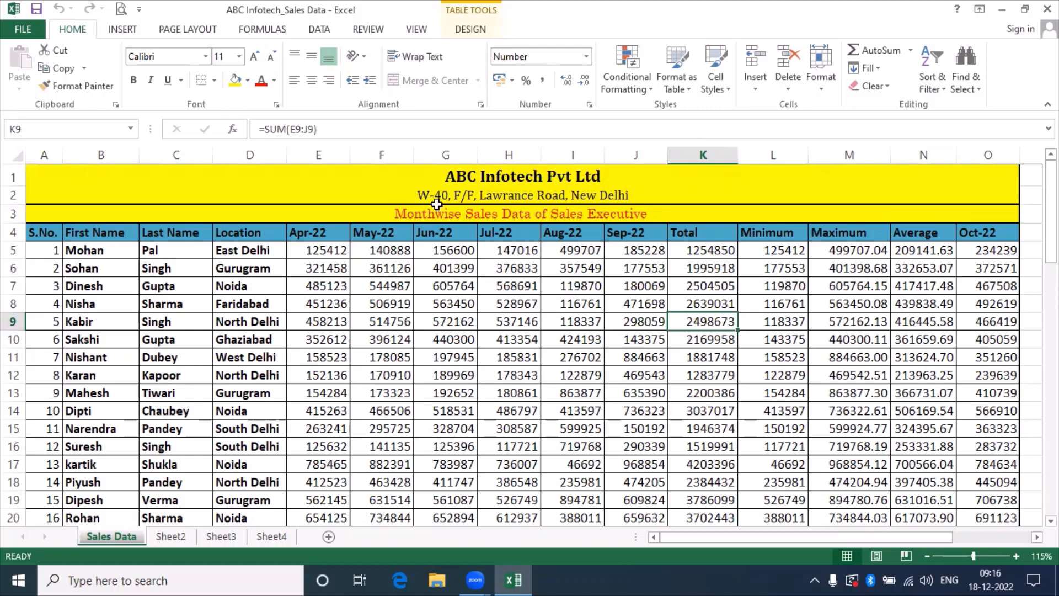
Review the First Name heading and row 5's name, location and Apr–Jul figures.
click(98, 232)
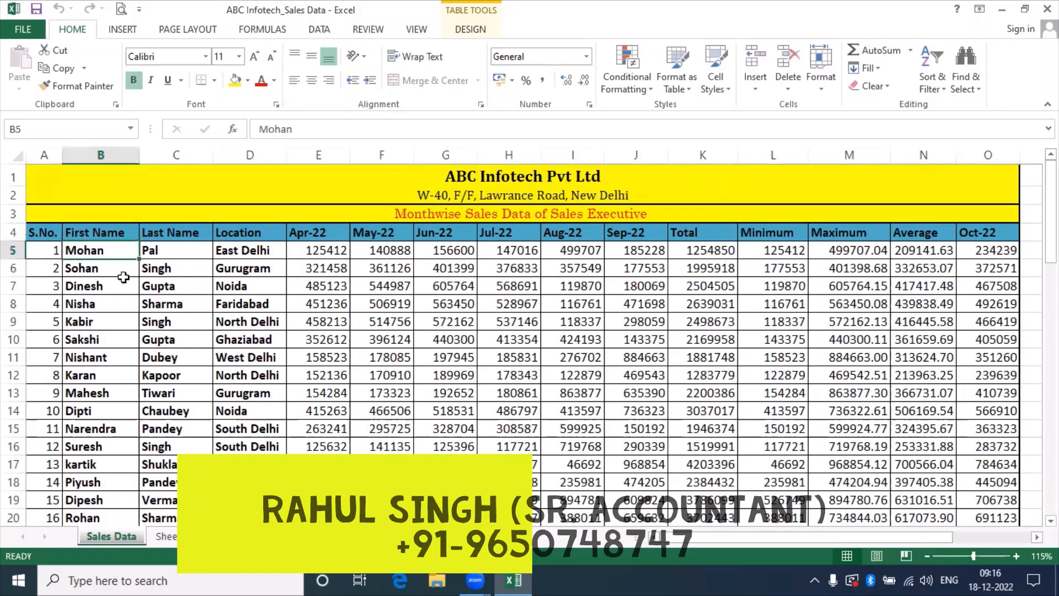
key(Down)
key(Right)
key(Right)
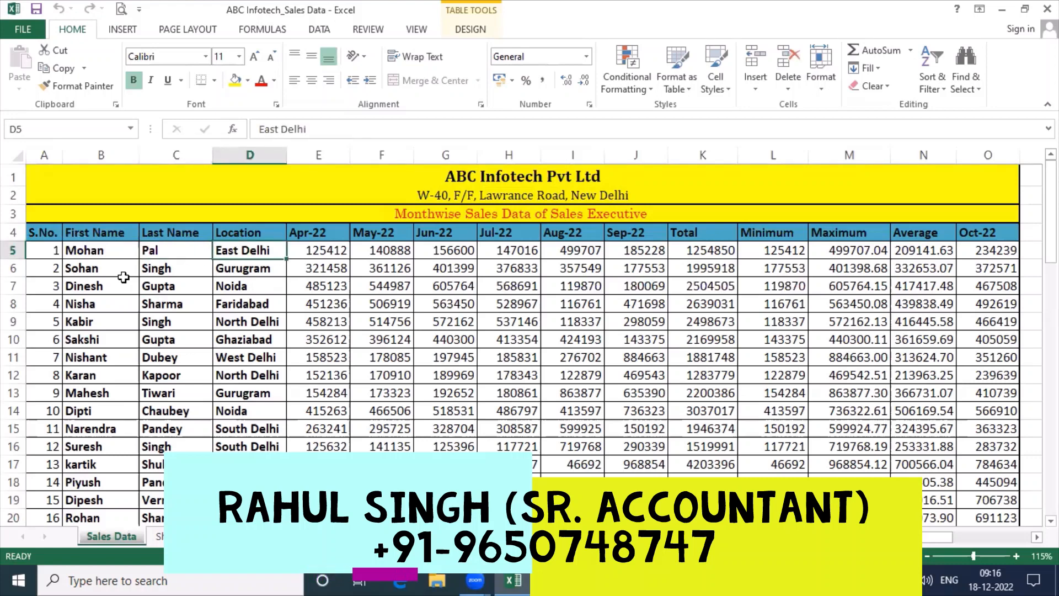
key(Right)
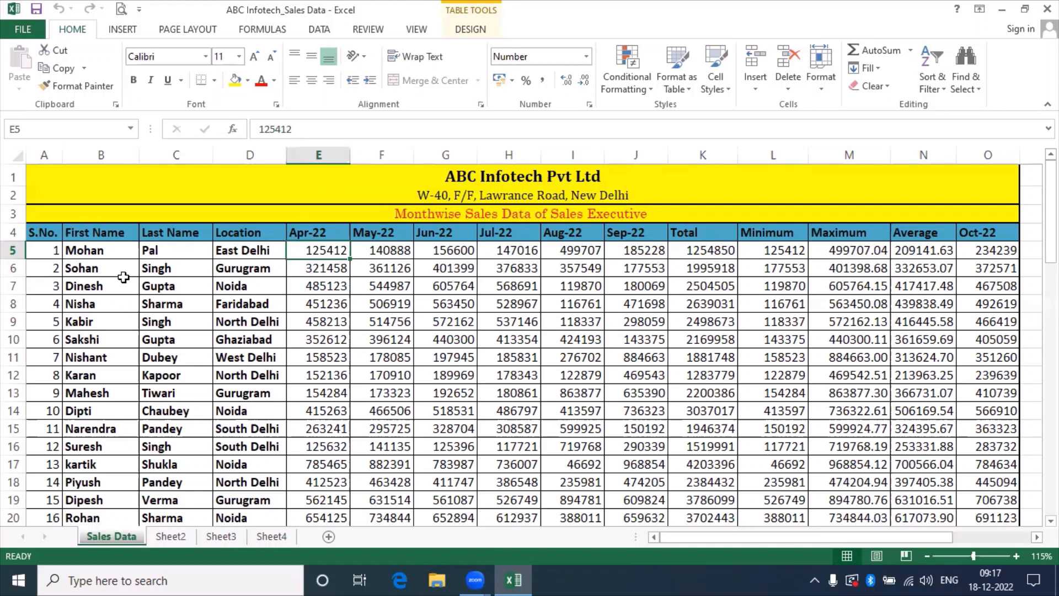
key(Down)
key(Down)
key(Down)
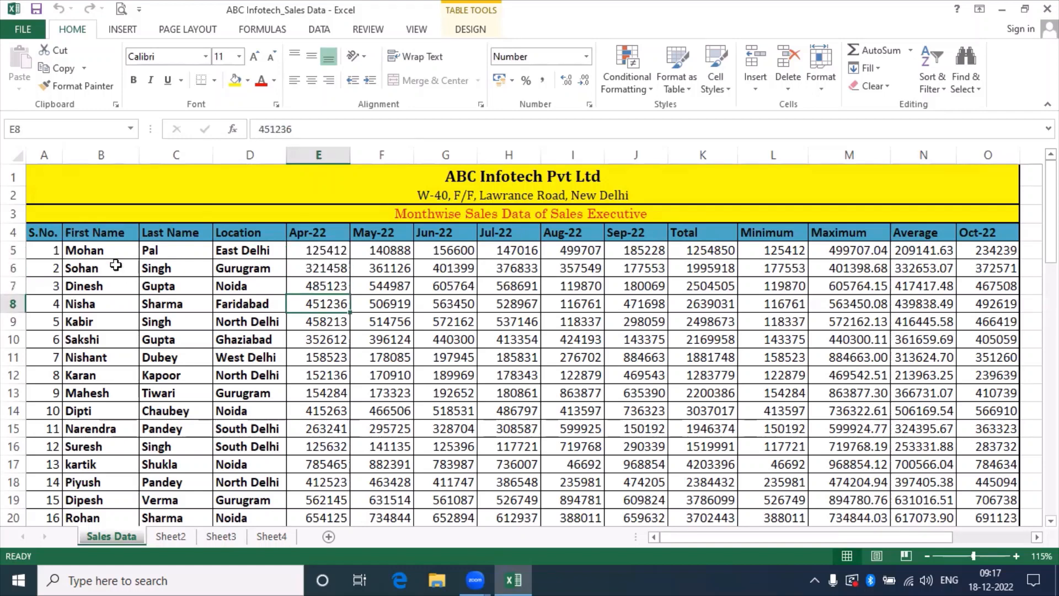
click(122, 250)
click(242, 253)
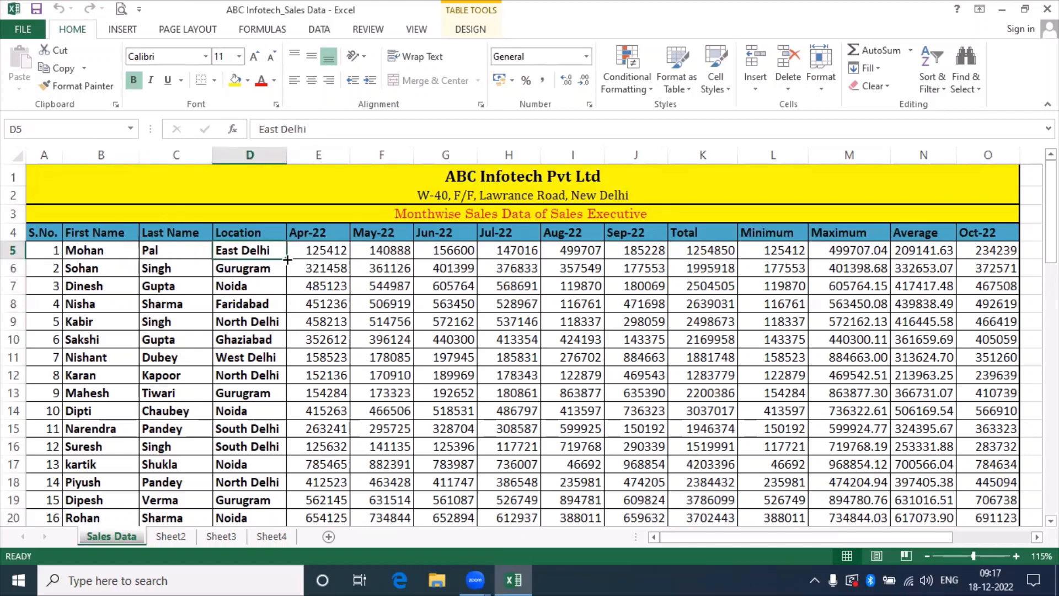
click(312, 255)
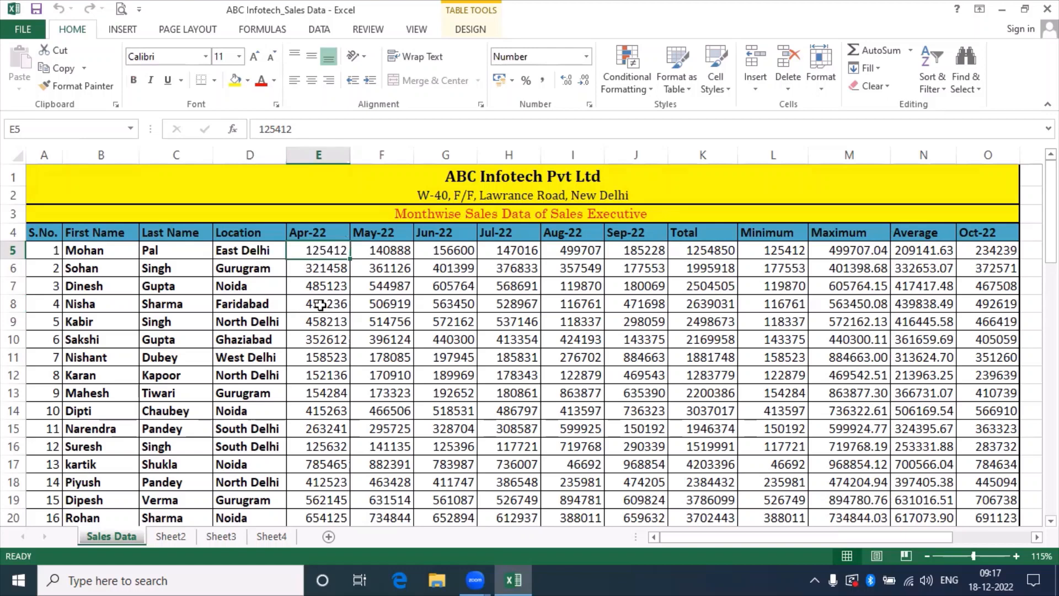
click(392, 254)
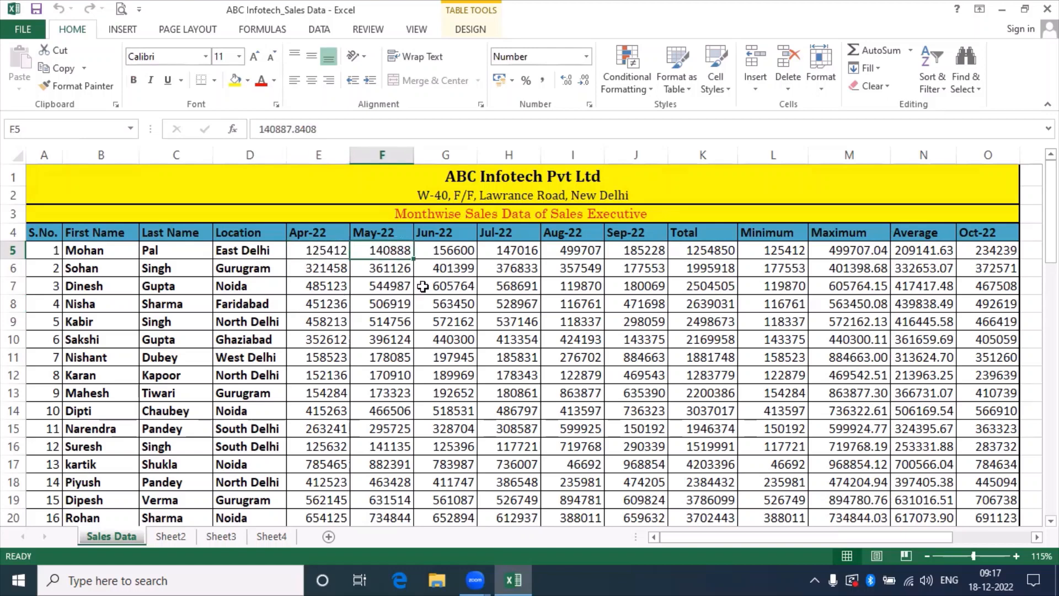
click(447, 249)
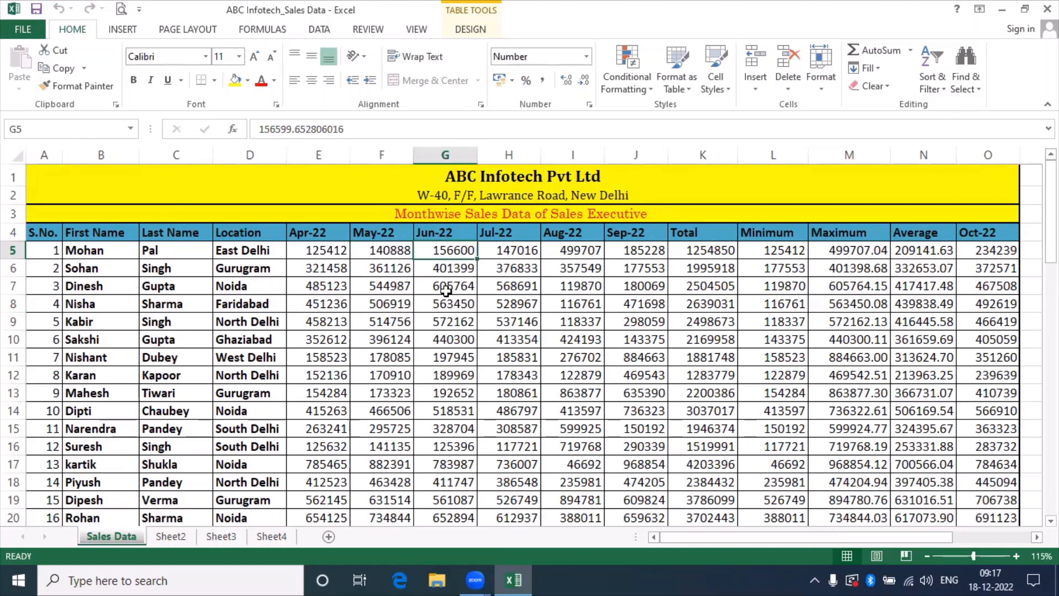
click(516, 251)
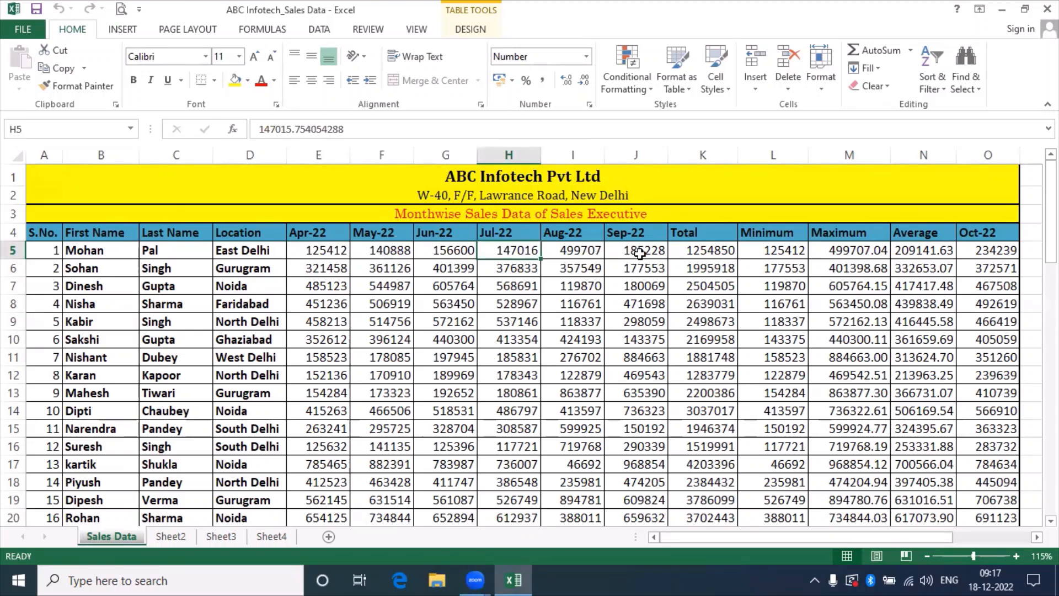
Move down the First Name column from row 8 to the last data row, 64.
click(128, 298)
key(Down)
key(Down)
key(Down)
key(Down)
key(Down)
key(Down)
key(Down)
key(Down)
key(Down)
key(Down)
key(Down)
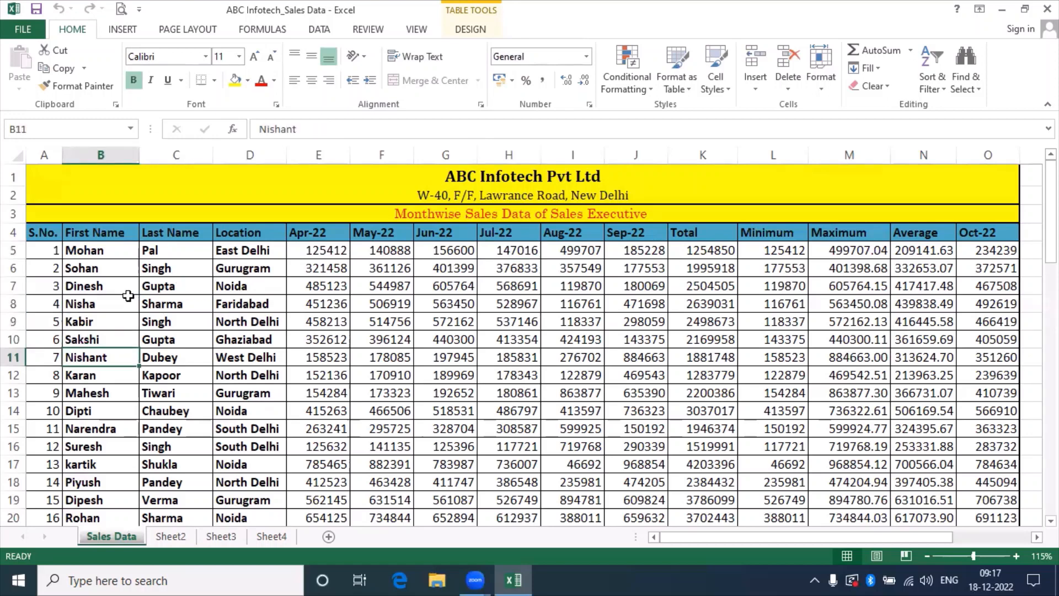
key(Down)
key(Down)
key(Down)
key(Down)
key(Down)
key(Down)
key(Down)
key(Down)
key(Down)
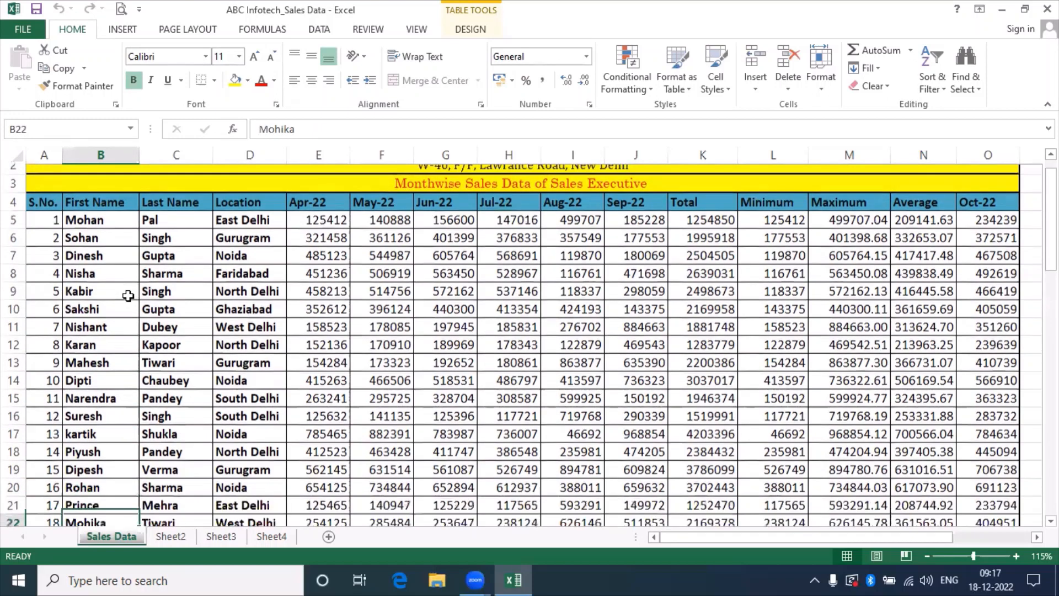
key(Down)
key(Down)
key(Down)
key(Down)
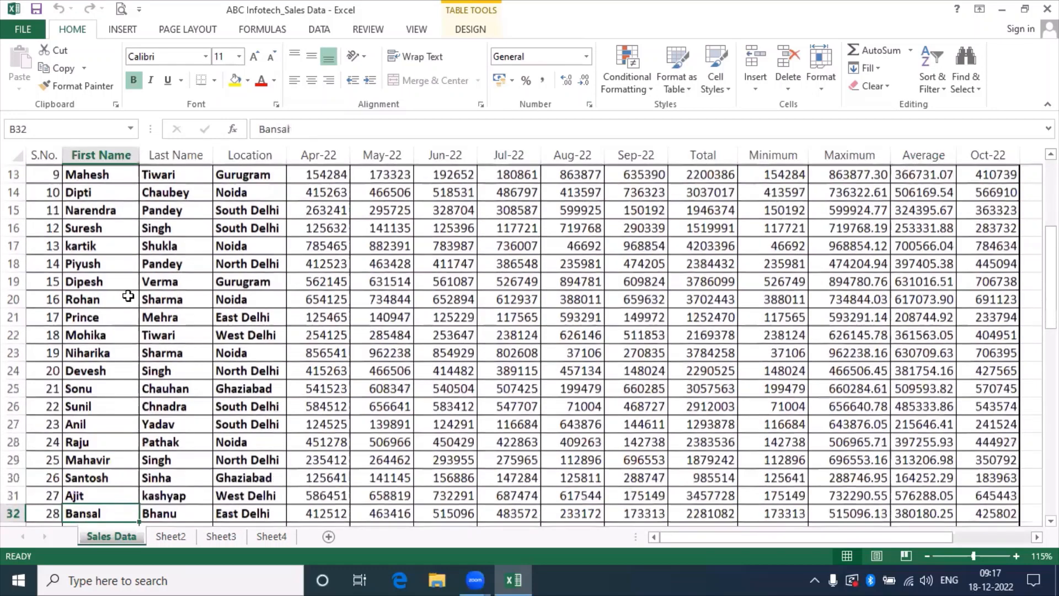
key(Down)
key(Down)
key(Down)
key(Down)
key(Down)
key(Down)
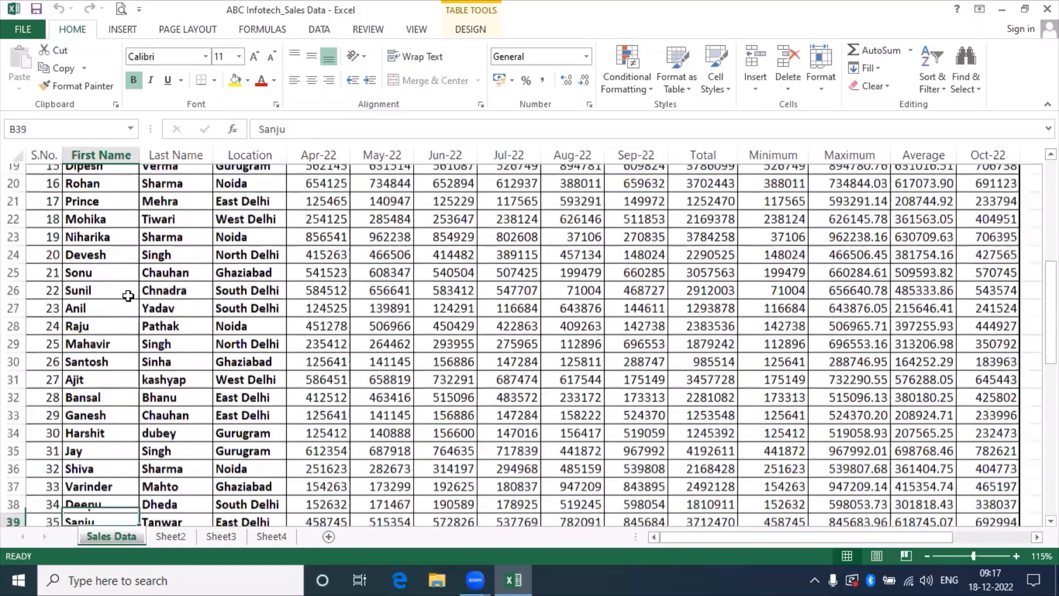
key(Down)
key(Down)
key(Down)
key(Down)
key(Down)
key(Down)
key(Down)
key(Down)
key(Down)
key(Down)
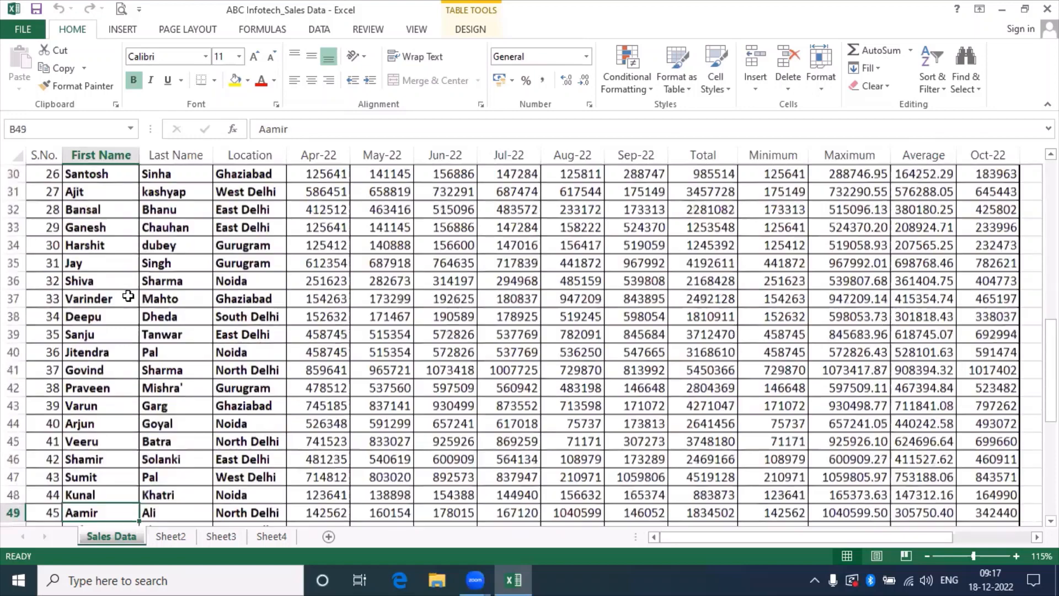
key(Down)
key(Down)
key(Down)
key(Down)
key(Down)
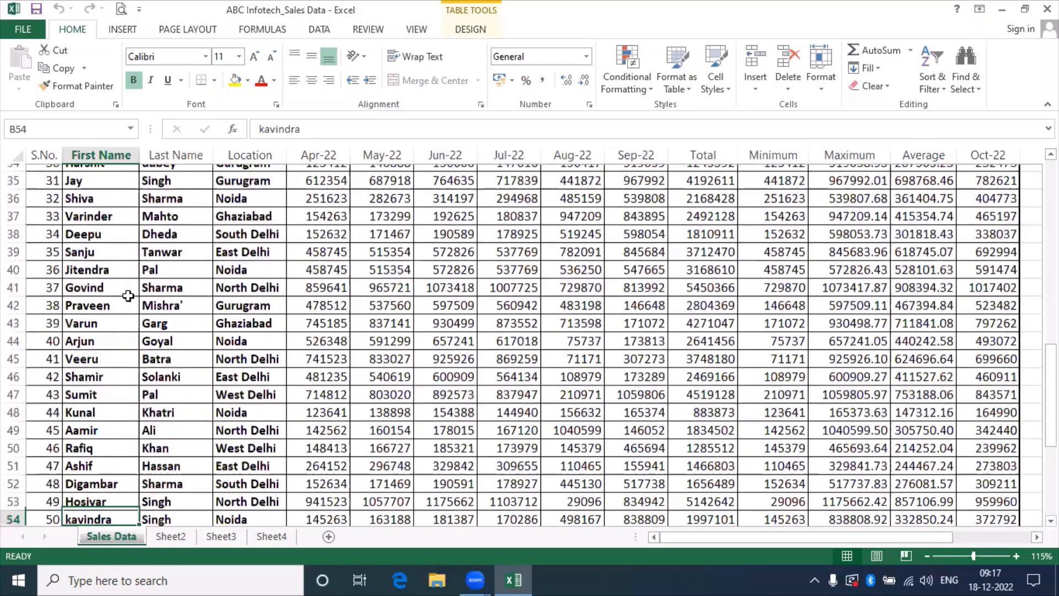
key(Down)
key(Down)
key(Down)
key(Down)
key(Down)
key(Down)
key(Down)
key(Down)
key(Down)
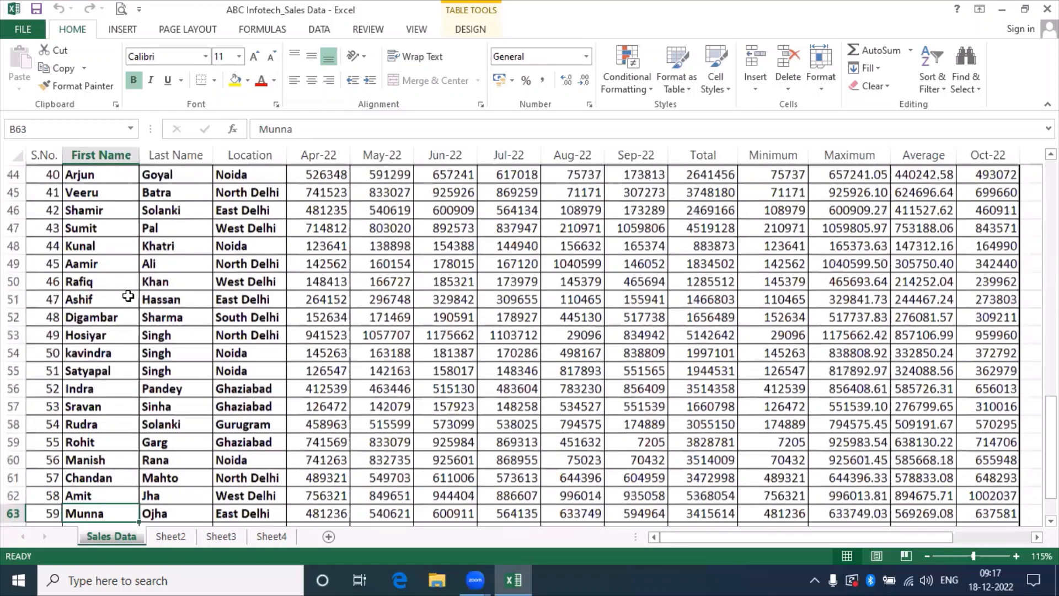
key(Down)
Move back up the Location column to the first Apr-22 value, then select H8.
key(Left)
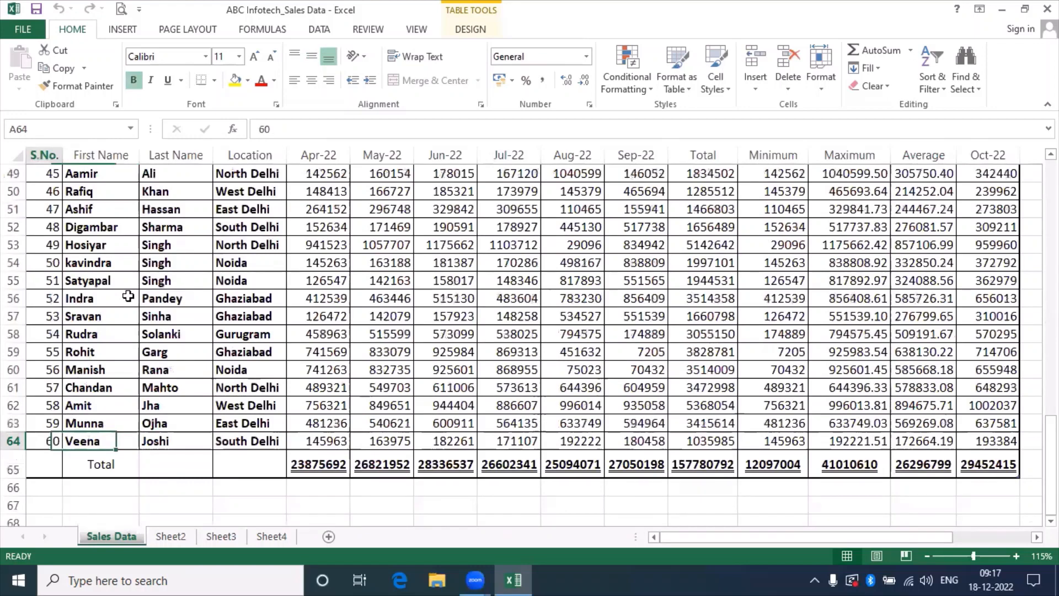
key(Right)
key(Right)
key(Right)
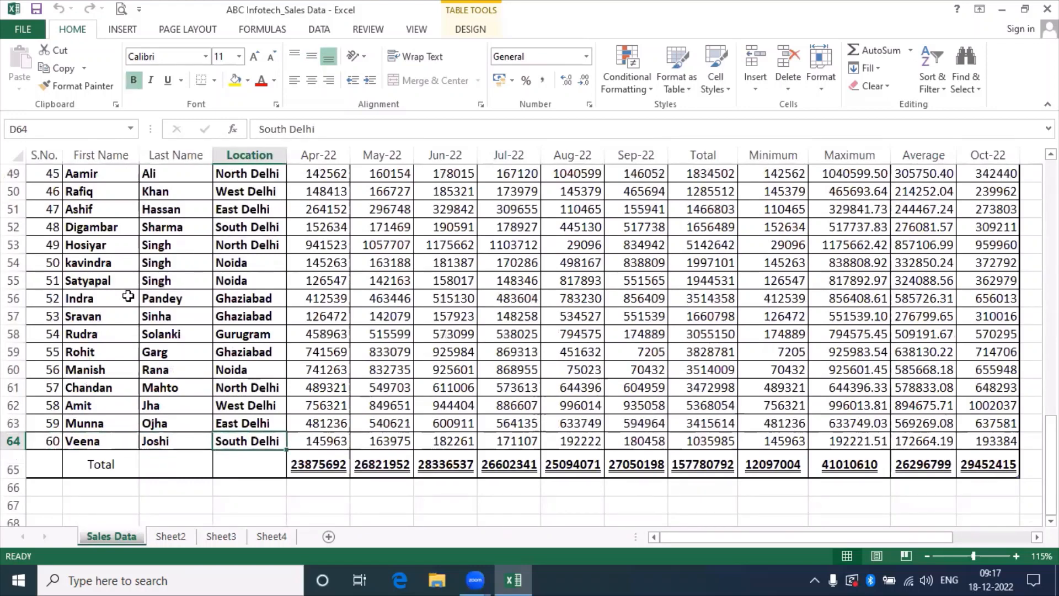
key(Up)
key(Up)
key(Up)
key(Up)
key(Up)
key(Up)
key(Up)
key(Up)
key(Up)
key(Up)
key(Up)
key(Up)
key(Up)
key(Up)
key(Up)
key(Up)
key(Up)
key(Up)
key(Up)
key(Up)
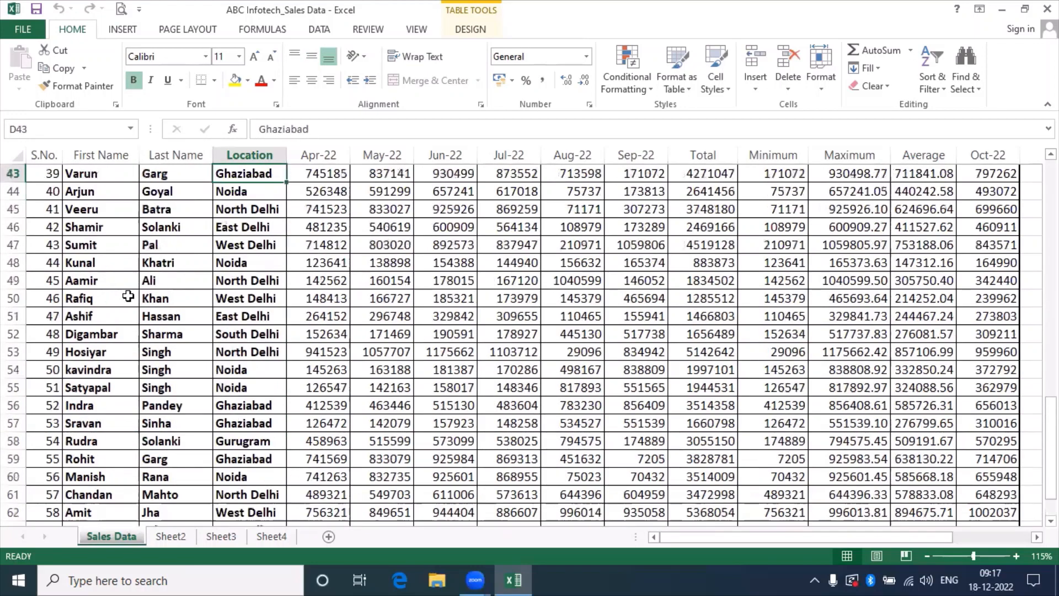
key(Up)
key(Up)
key(Up)
key(Up)
key(Up)
key(Up)
key(Up)
key(Up)
key(Up)
key(Up)
key(Up)
key(Up)
key(Up)
key(Up)
key(Up)
key(Up)
key(Up)
key(Up)
key(Up)
key(Up)
key(Up)
key(Up)
key(Up)
key(Up)
key(Up)
key(Up)
key(Up)
key(Up)
key(Up)
key(Up)
key(Up)
key(Up)
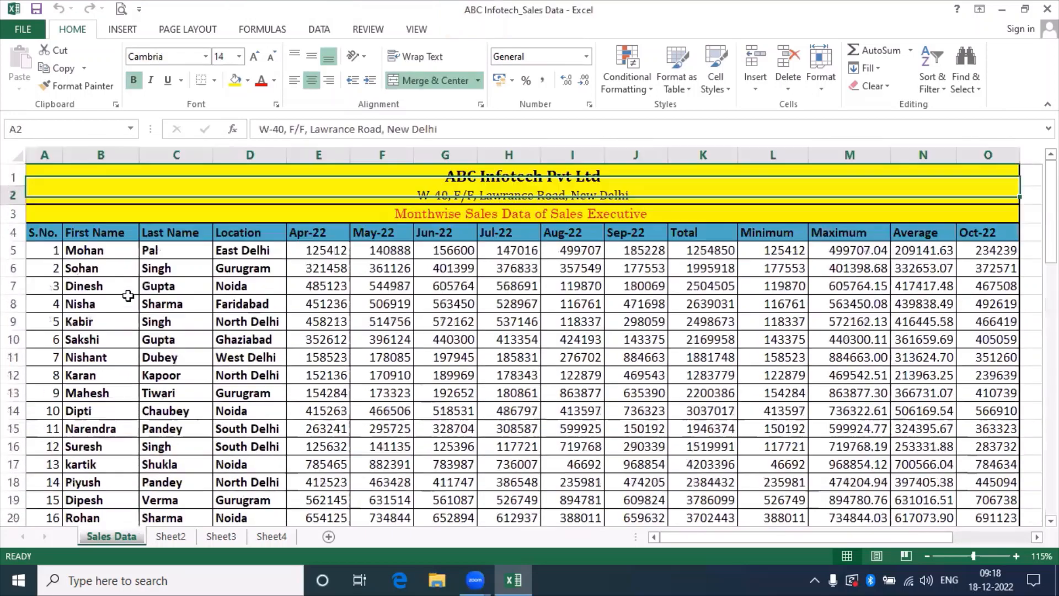
key(Down)
key(Down)
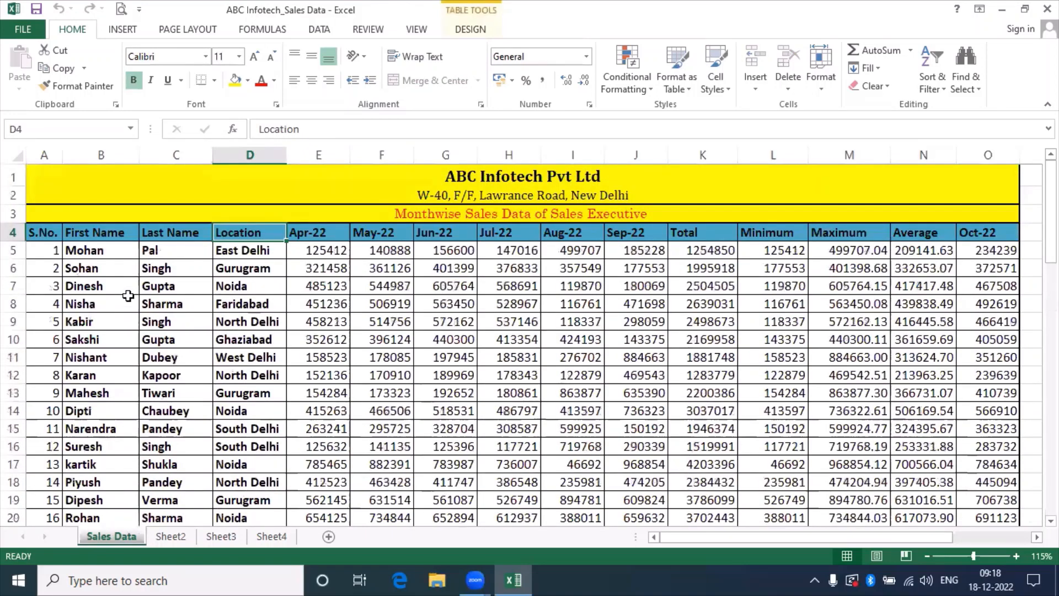
key(Down)
key(Right)
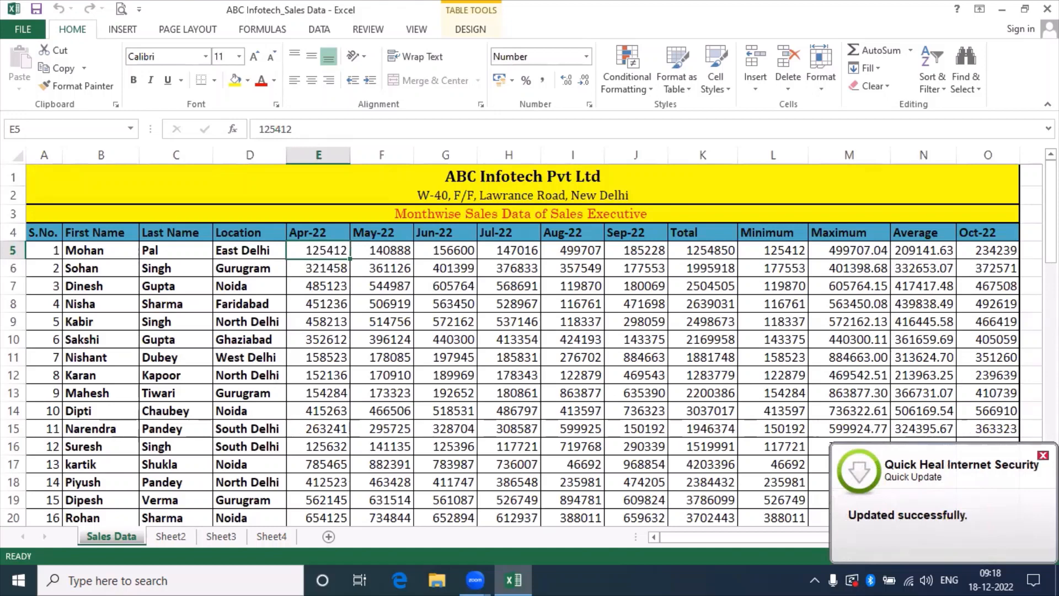
click(1042, 455)
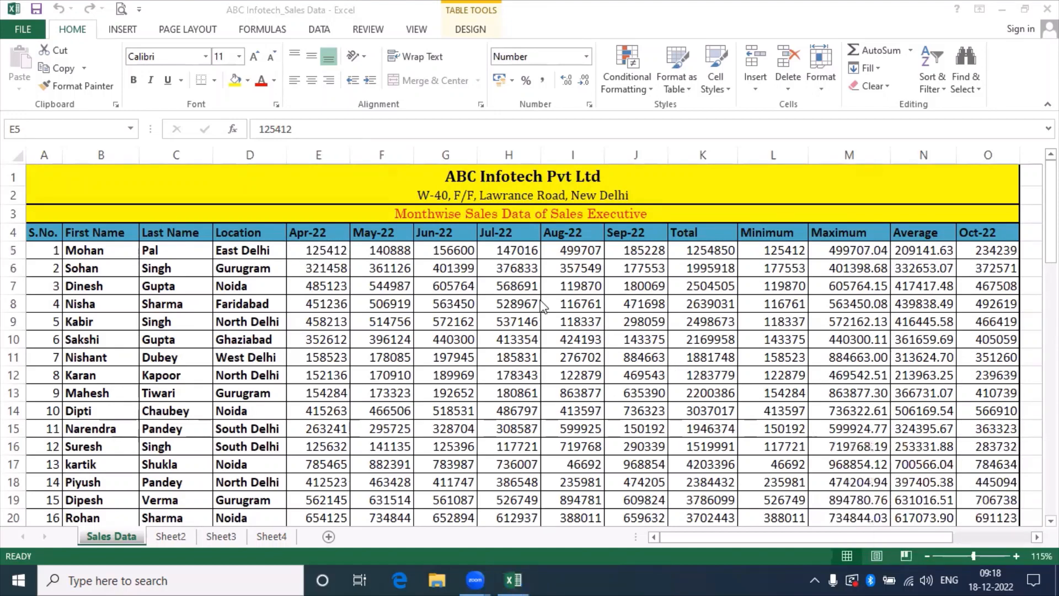
click(508, 305)
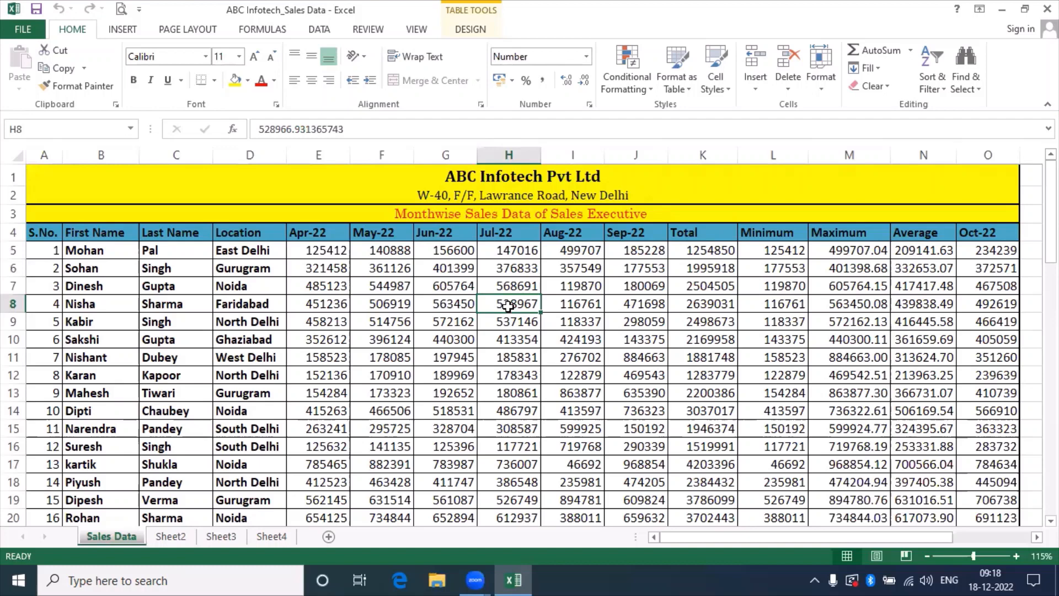
Create a blank workbook from File > New, close it, then make Book3 with Ctrl+N.
click(24, 29)
click(25, 26)
click(25, 30)
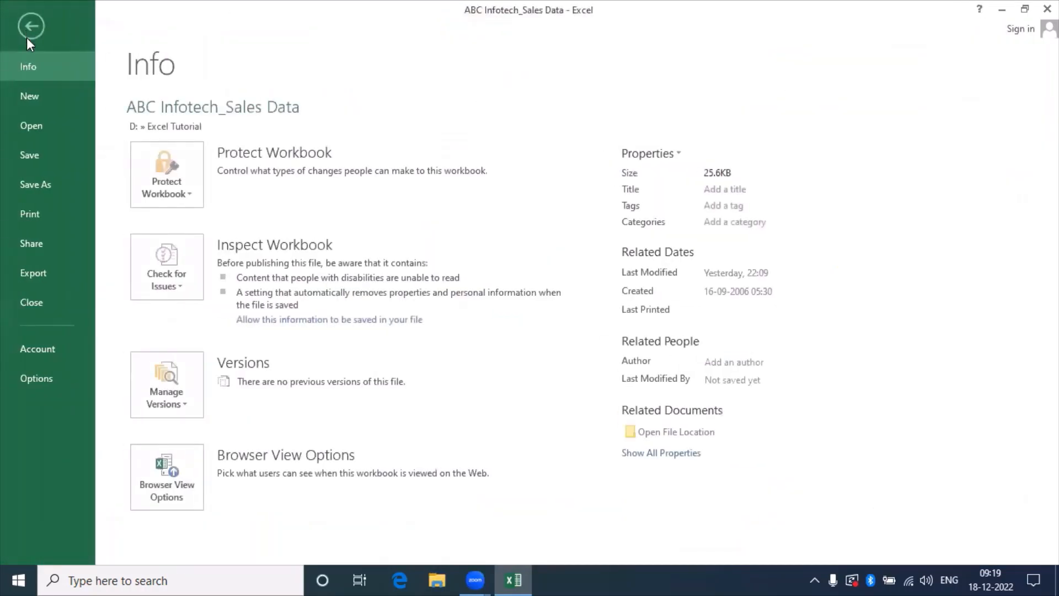
click(35, 98)
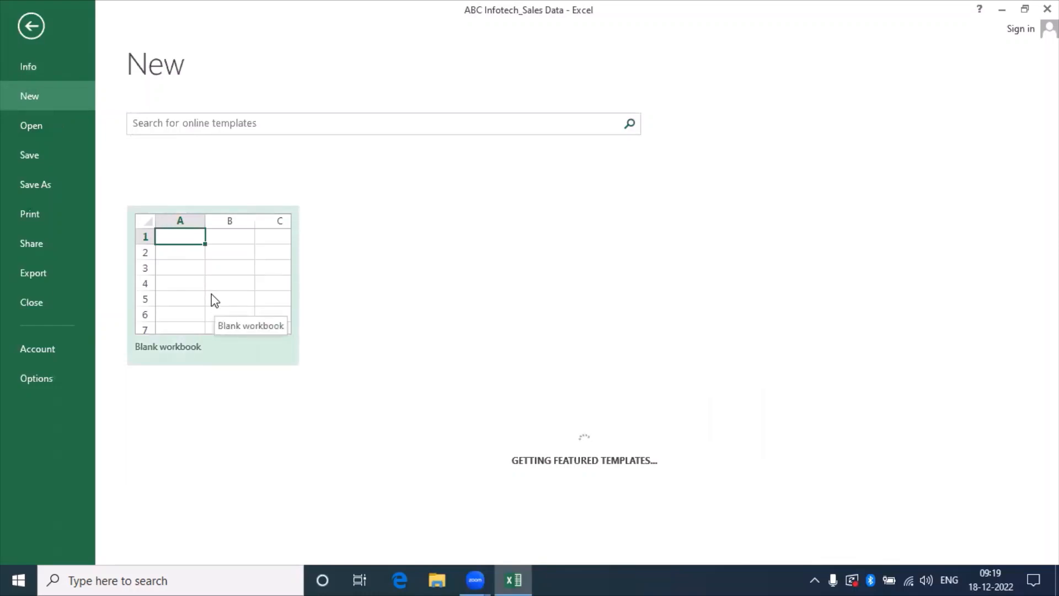
click(211, 293)
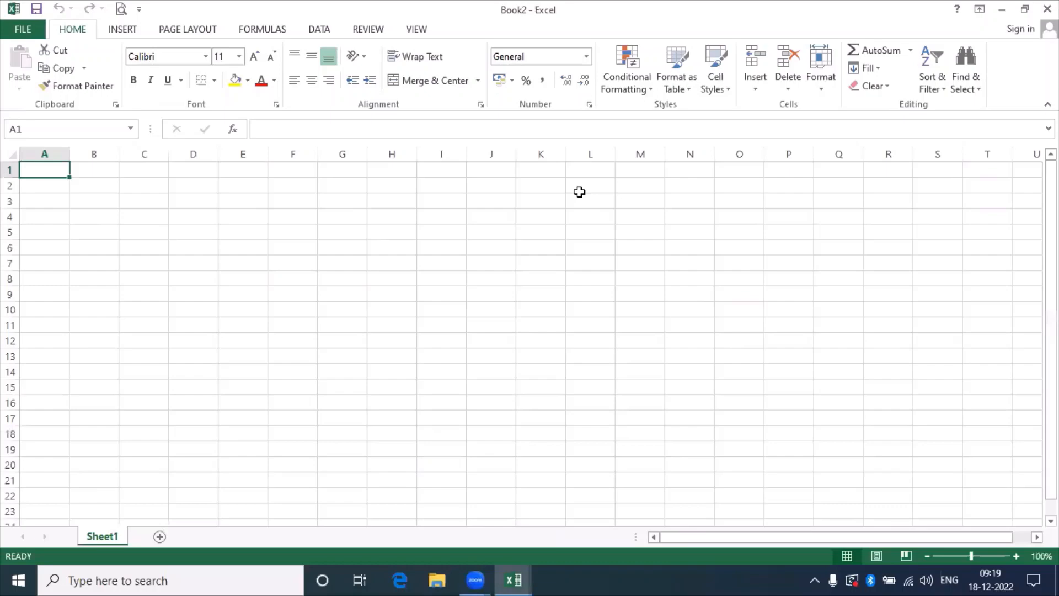
click(1047, 9)
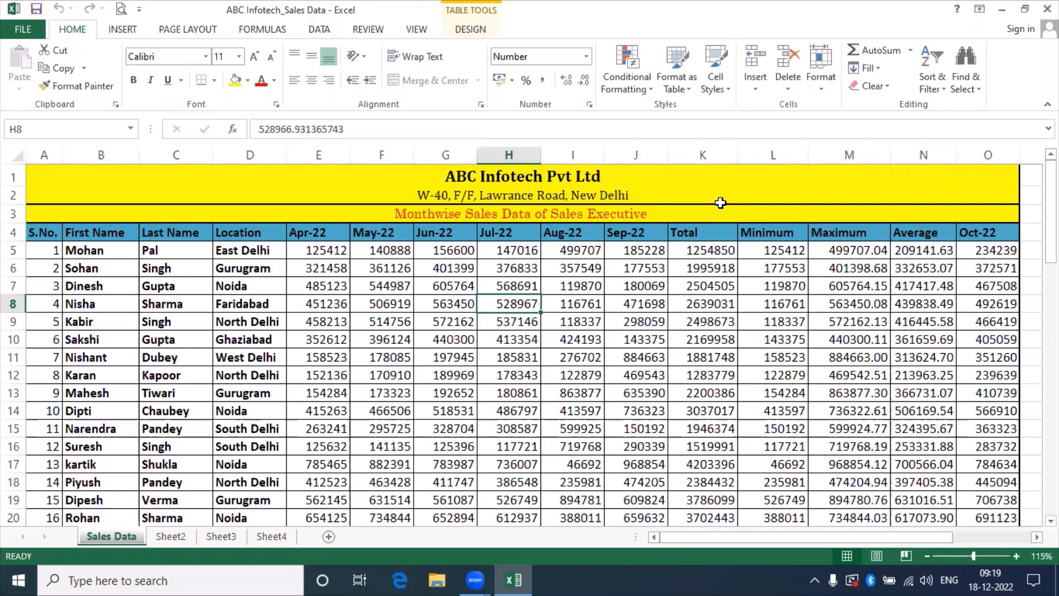
key(ctrl+n)
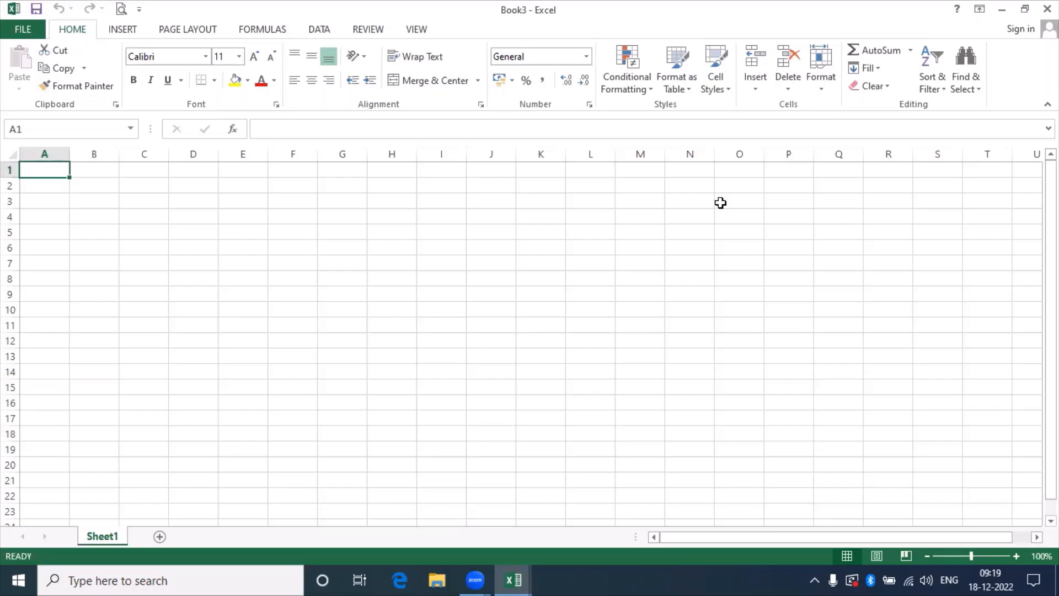
key(ctrl+w)
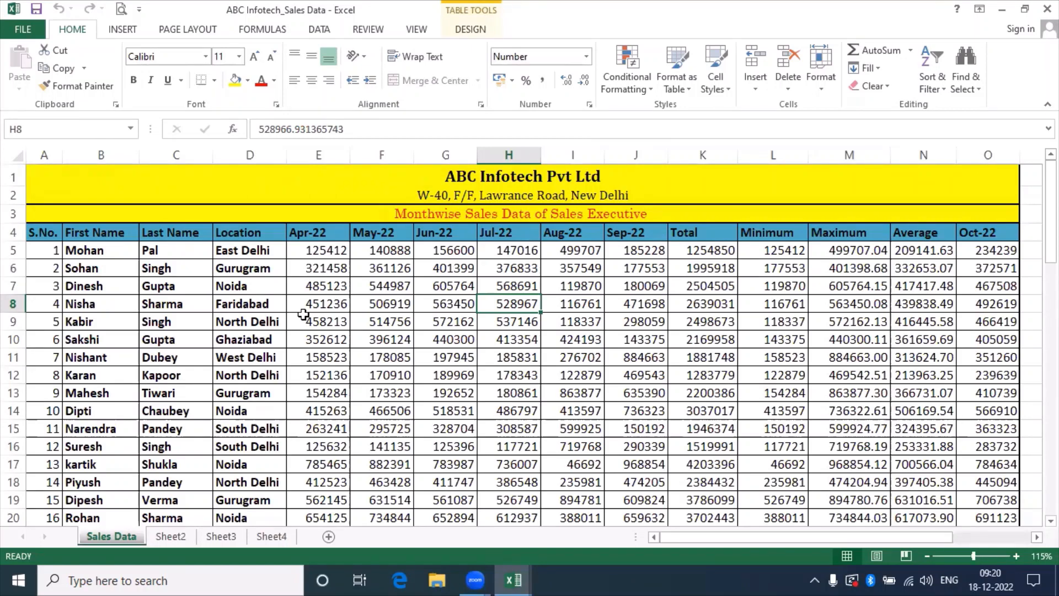
click(19, 175)
click(13, 195)
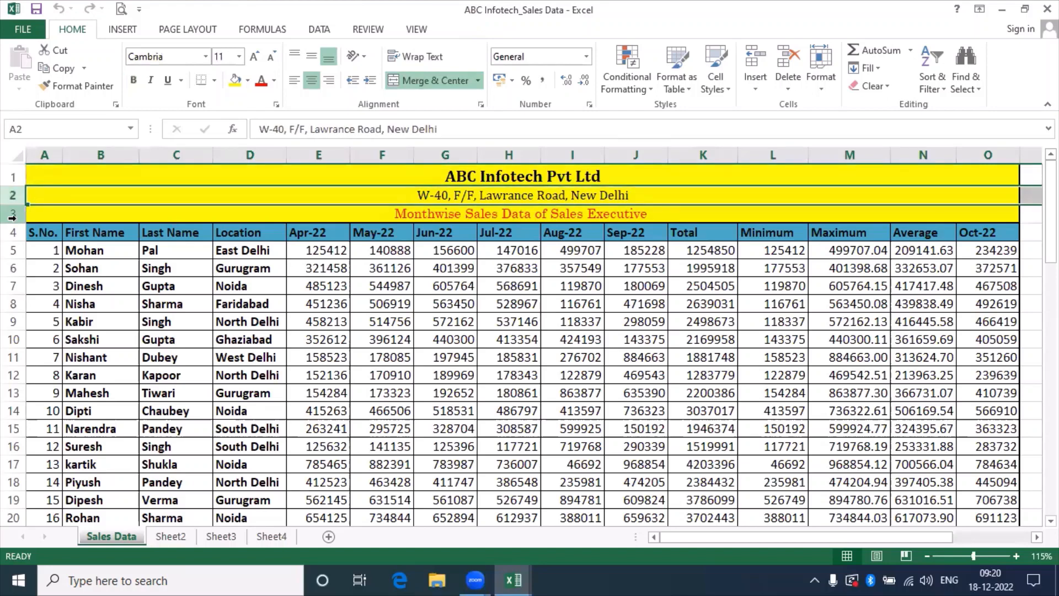
click(13, 213)
click(12, 232)
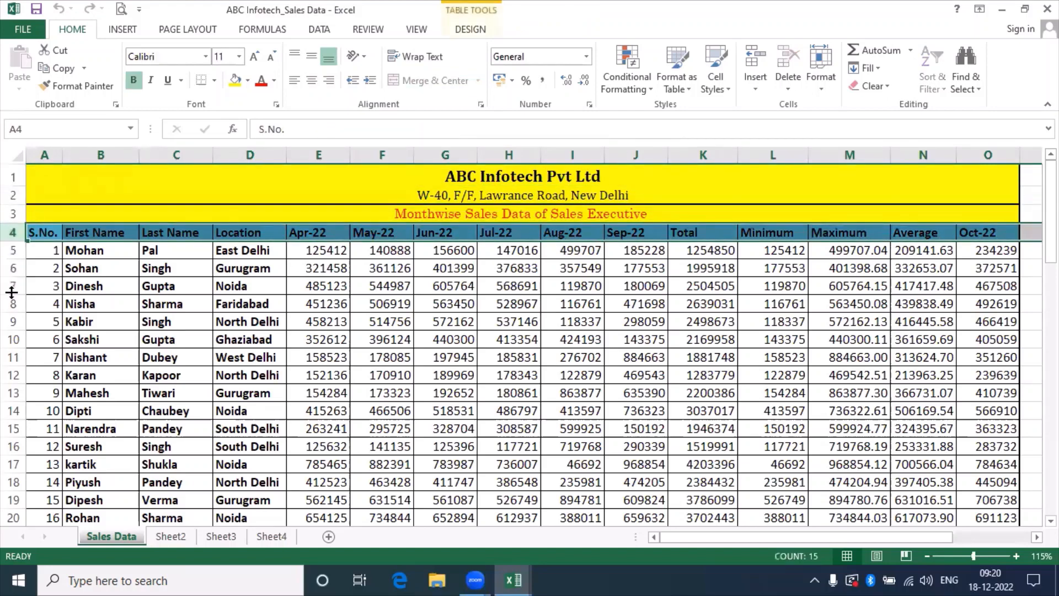
click(12, 250)
click(12, 268)
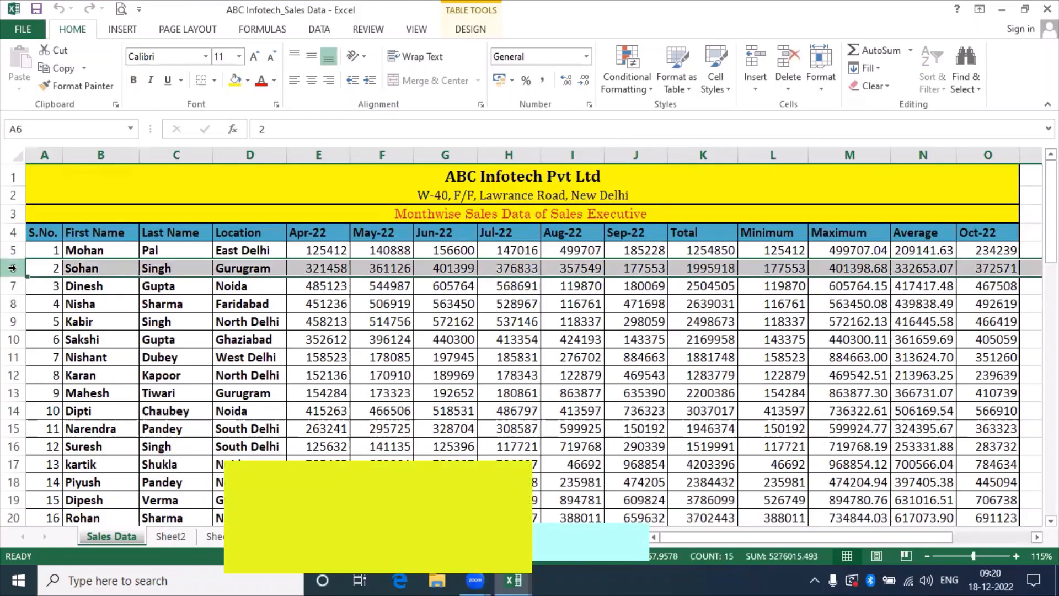
click(51, 154)
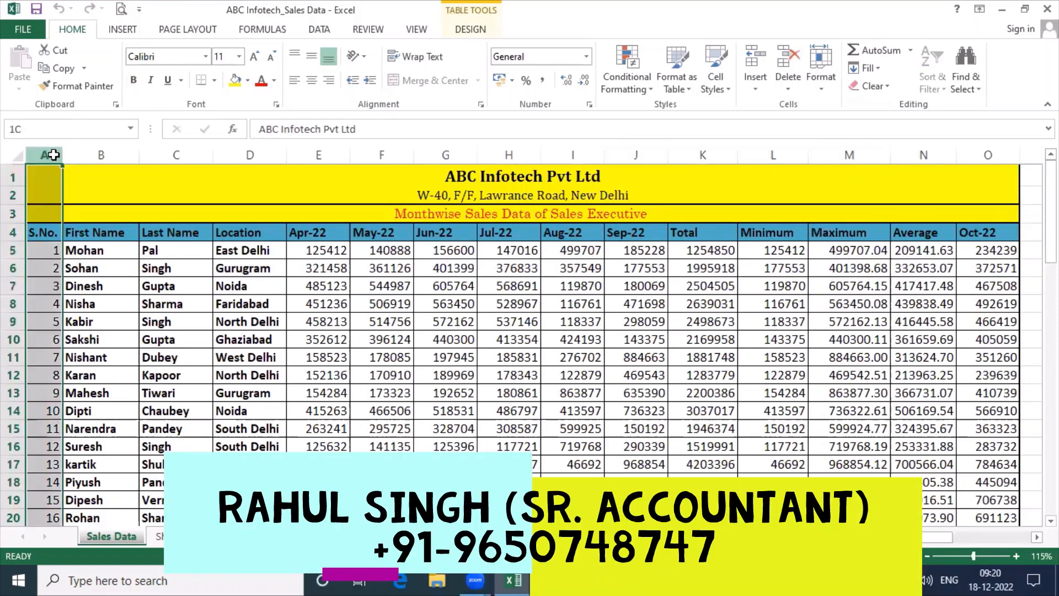
click(97, 153)
click(173, 154)
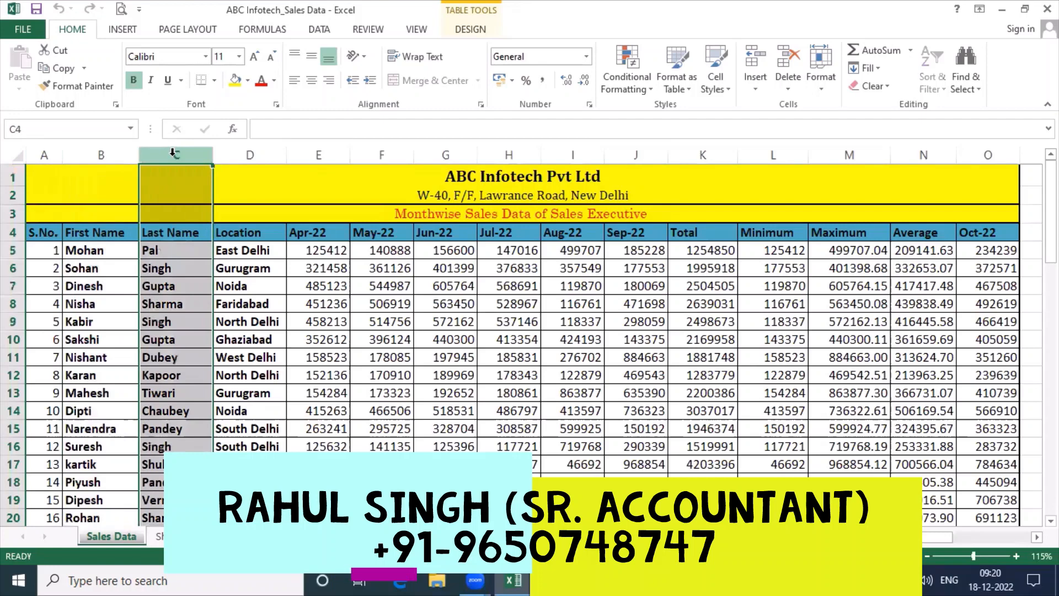
click(253, 154)
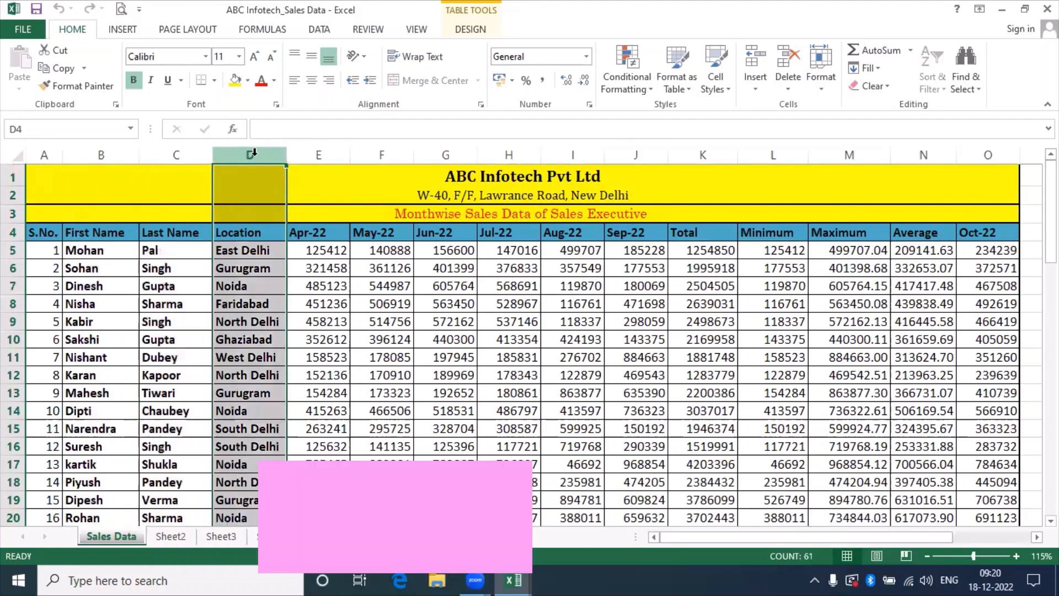
click(155, 251)
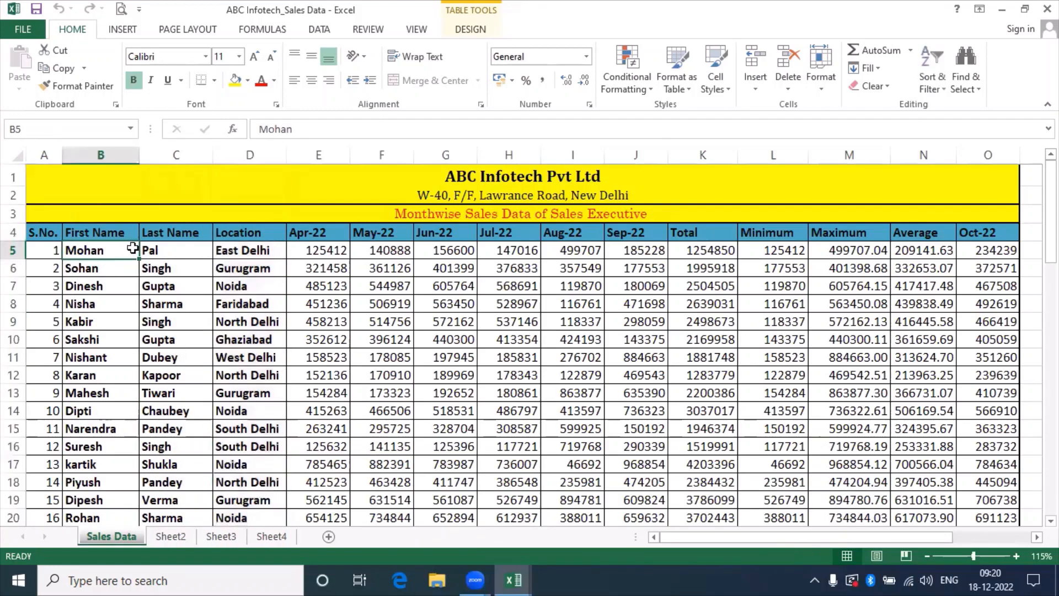
click(160, 267)
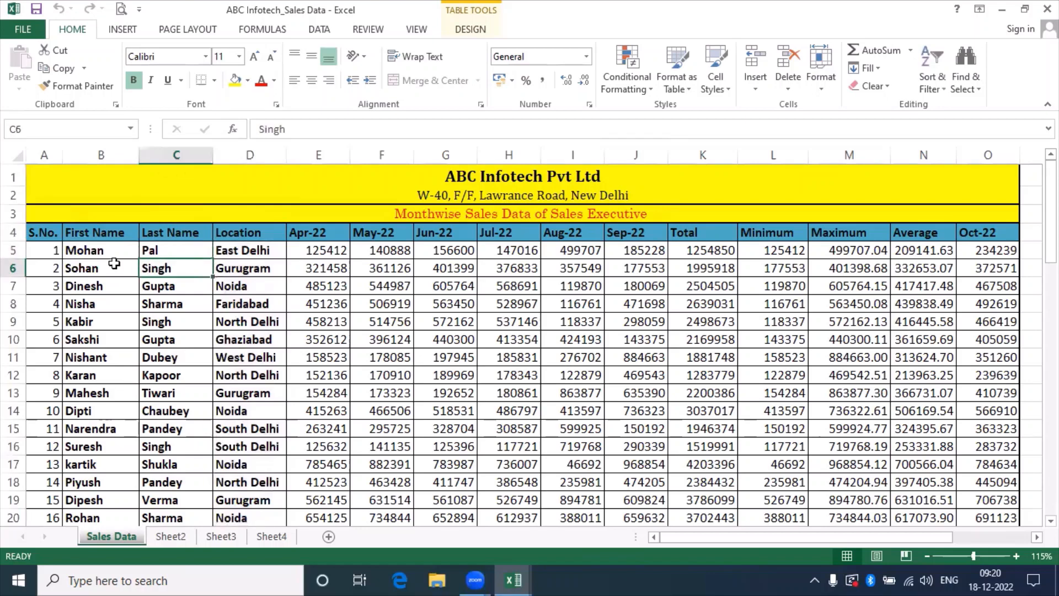
click(114, 264)
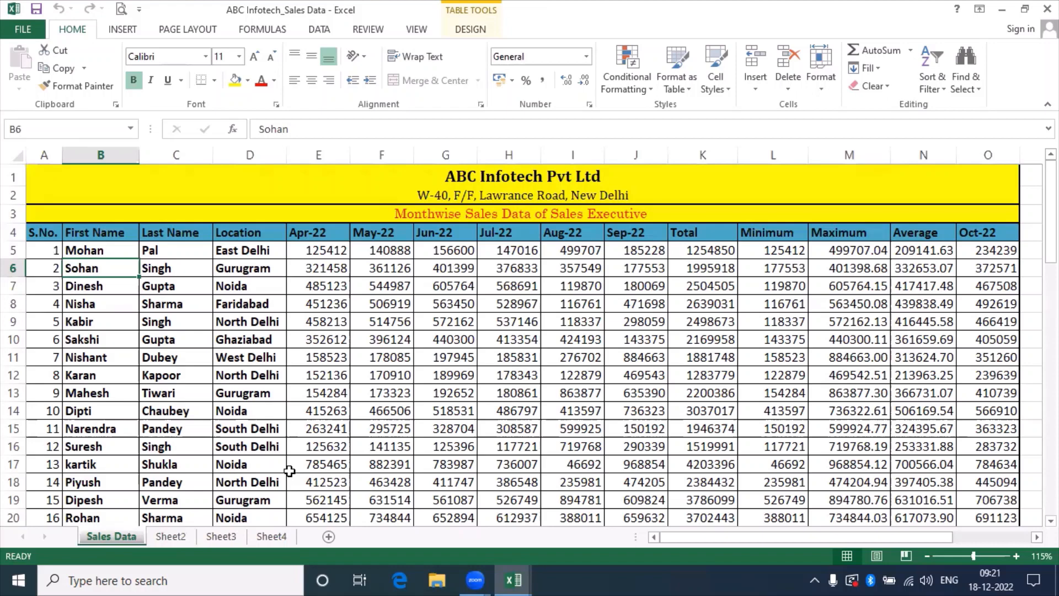
key(ctrl+n)
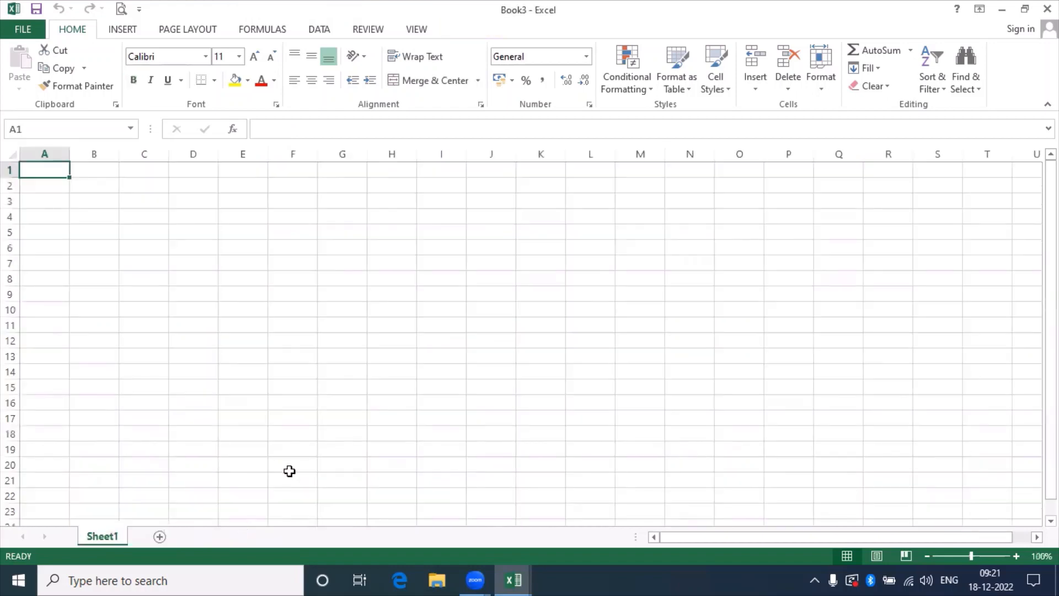
key(ctrl+w)
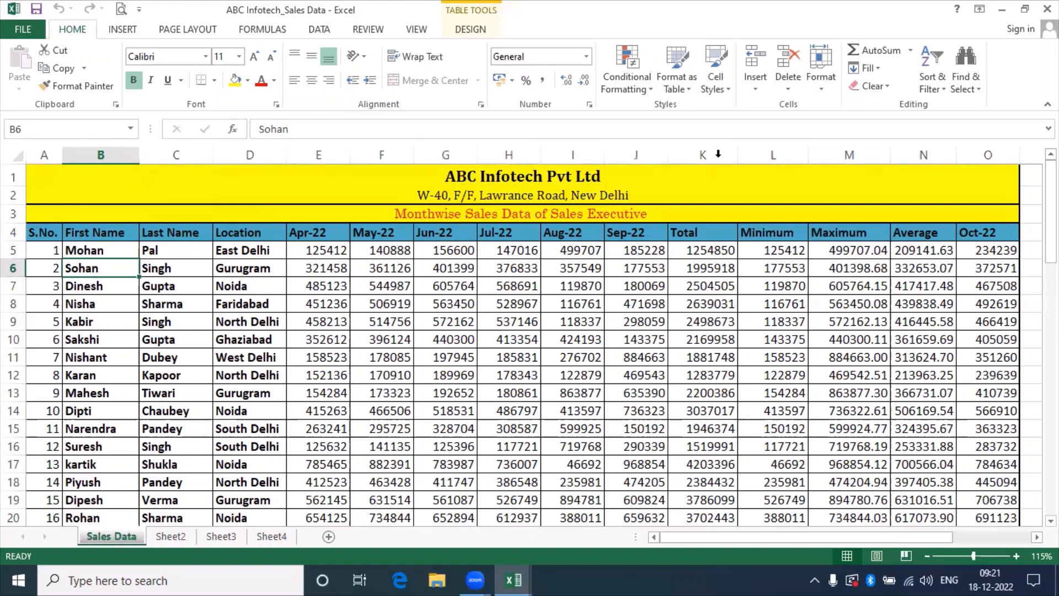
click(988, 150)
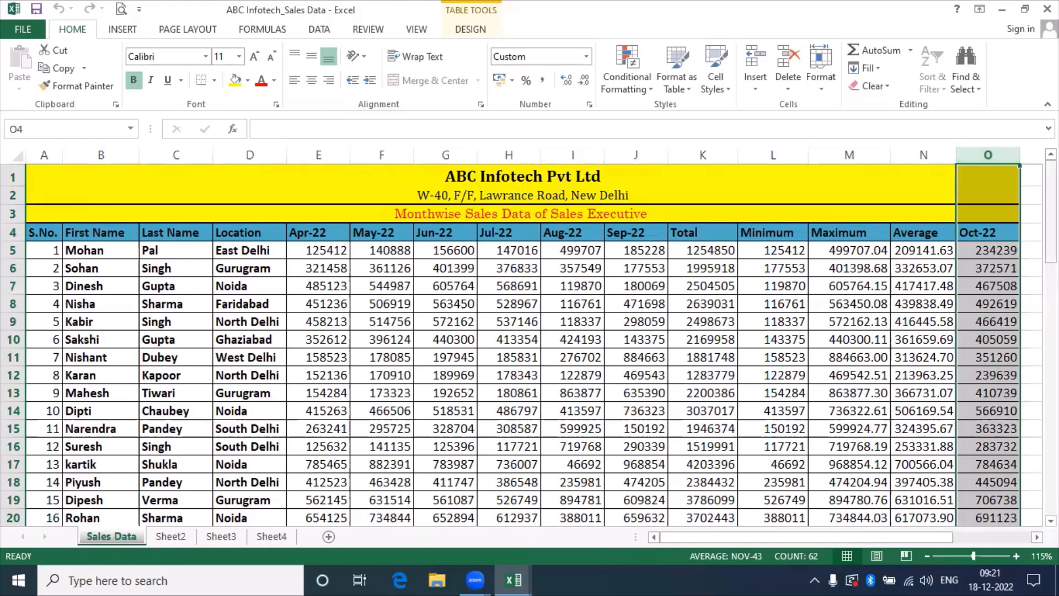
drag(1050, 200, 1051, 453)
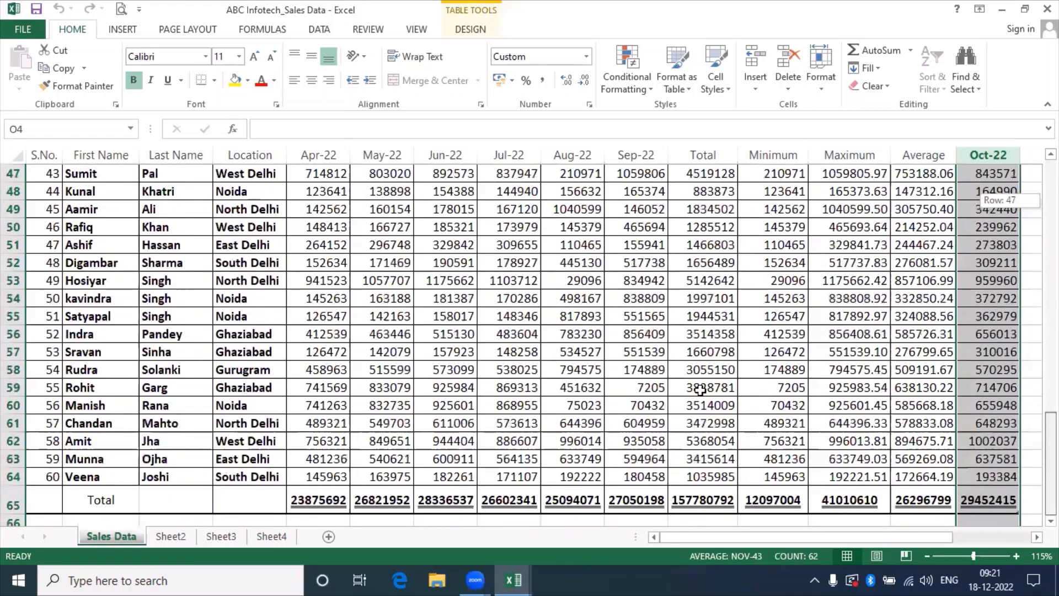
click(13, 504)
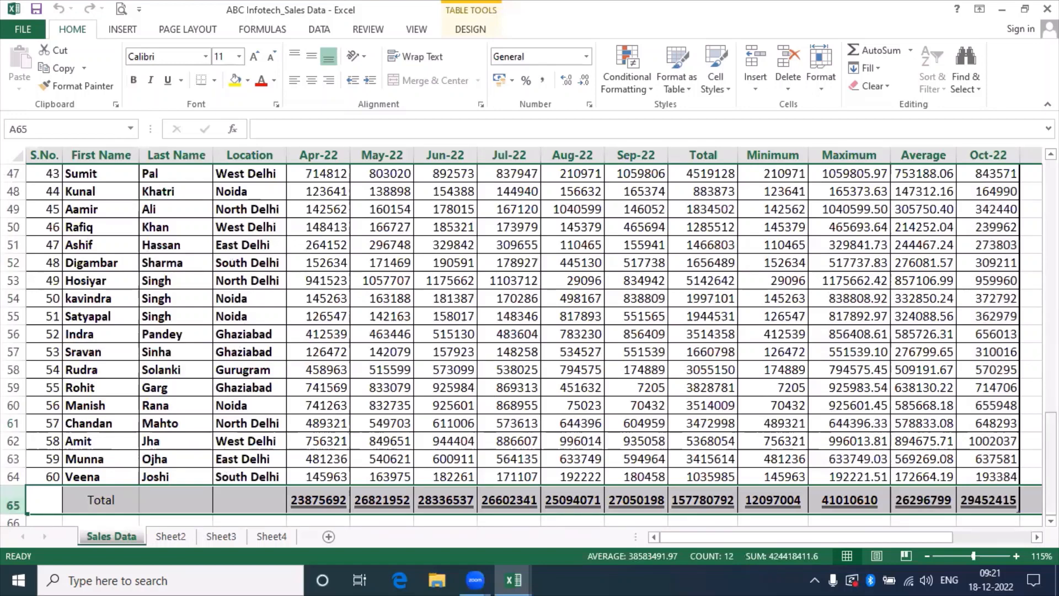
drag(1050, 462, 1050, 212)
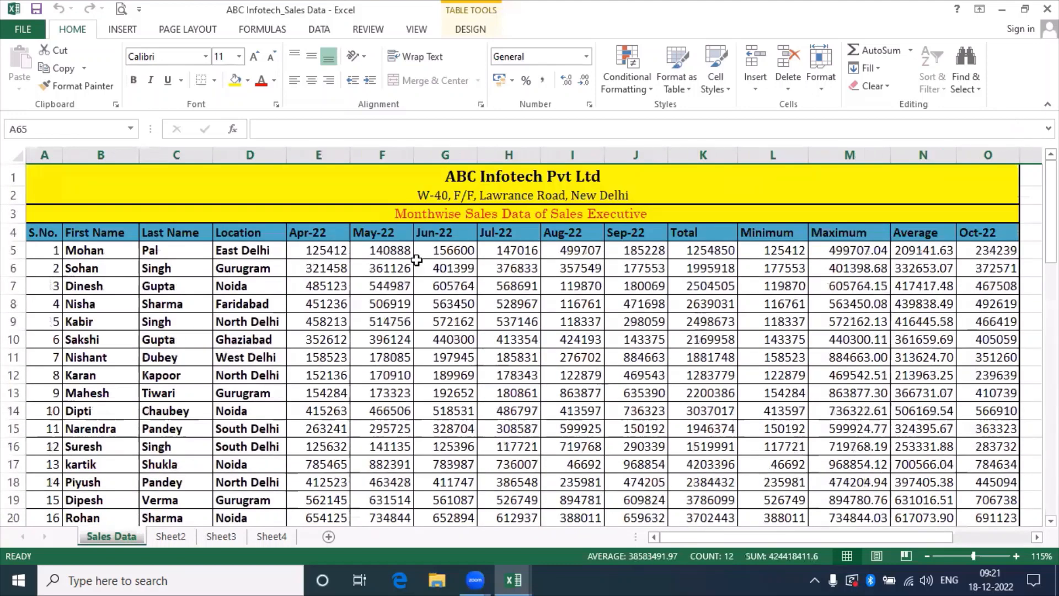
Apply a Thick Box Border around A1:O65 in Book3.
key(ctrl+n)
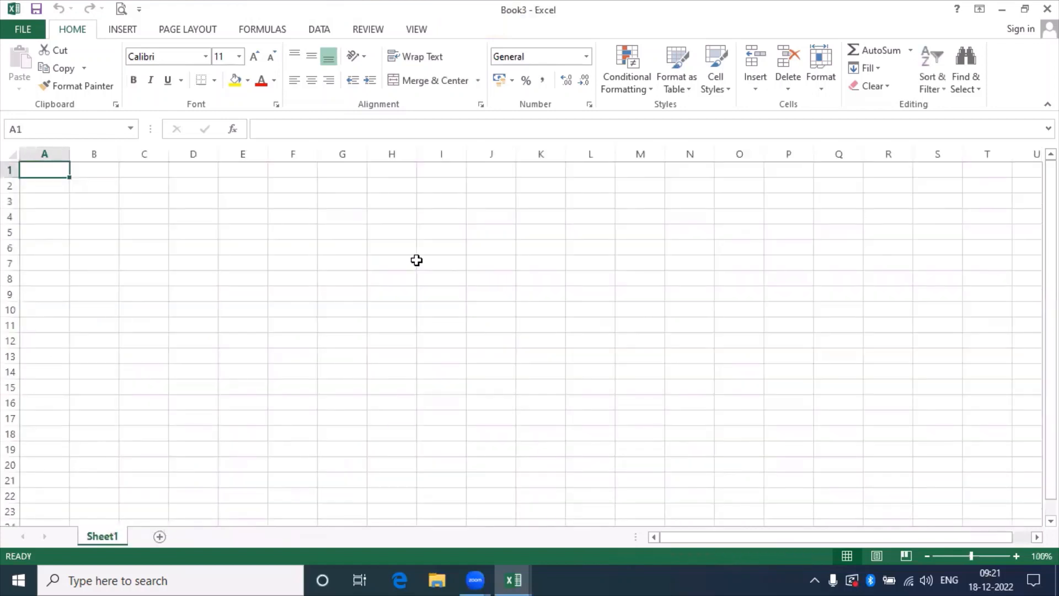
drag(45, 169, 718, 194)
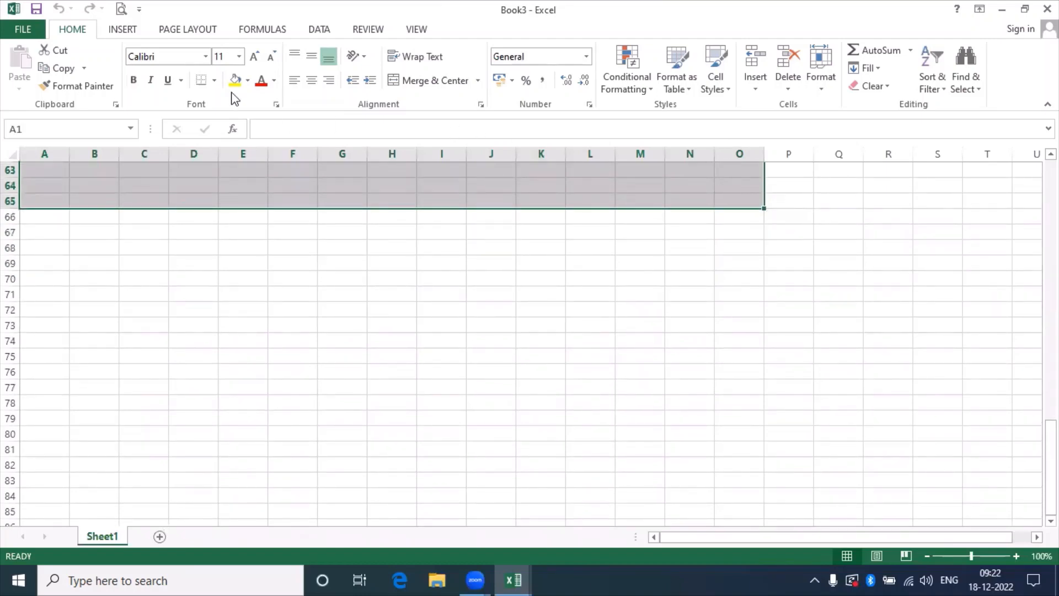
click(214, 80)
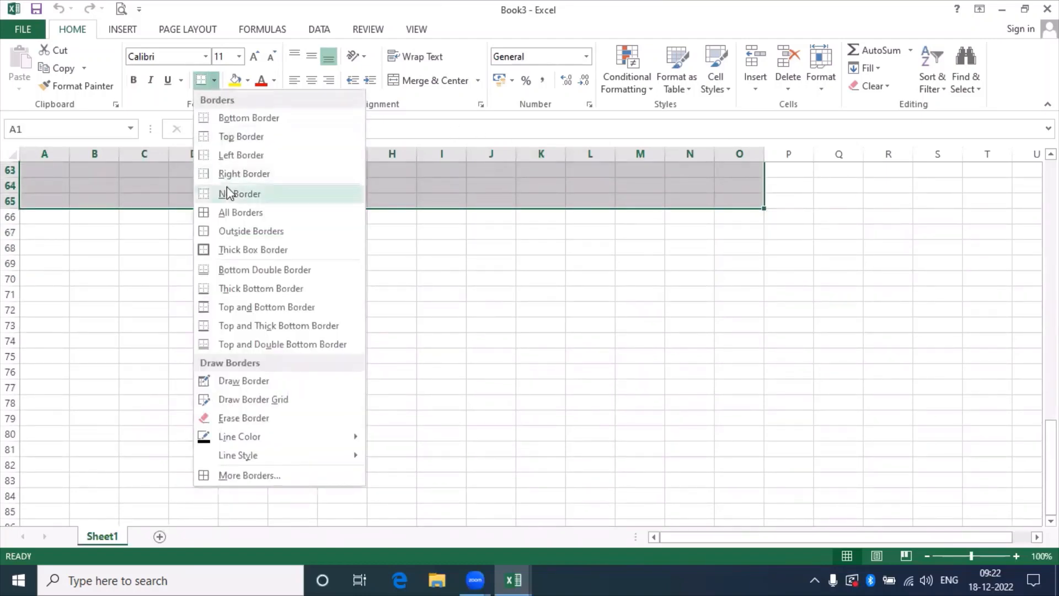
click(238, 250)
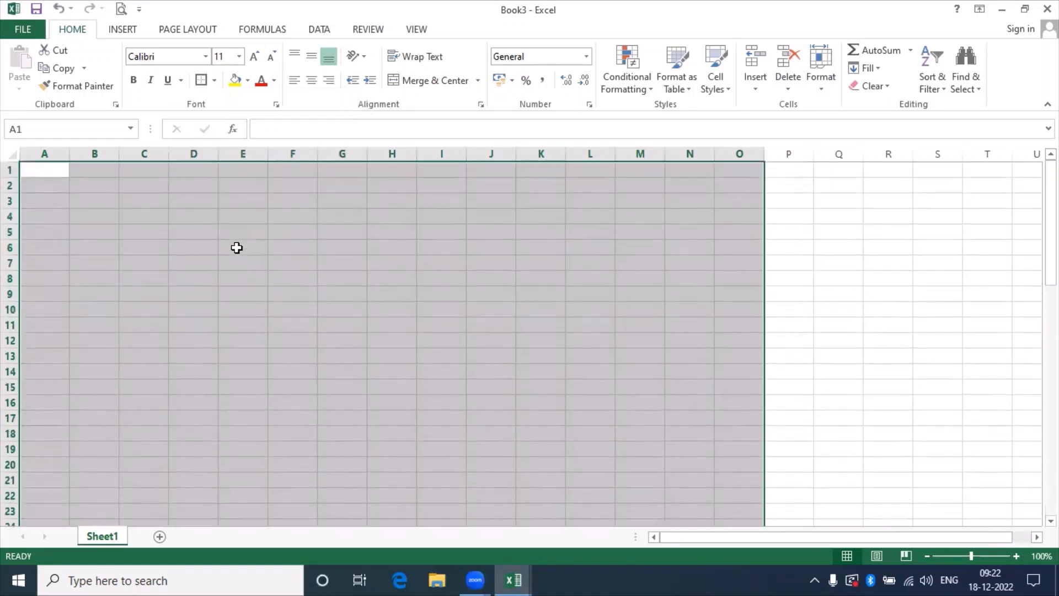
click(816, 257)
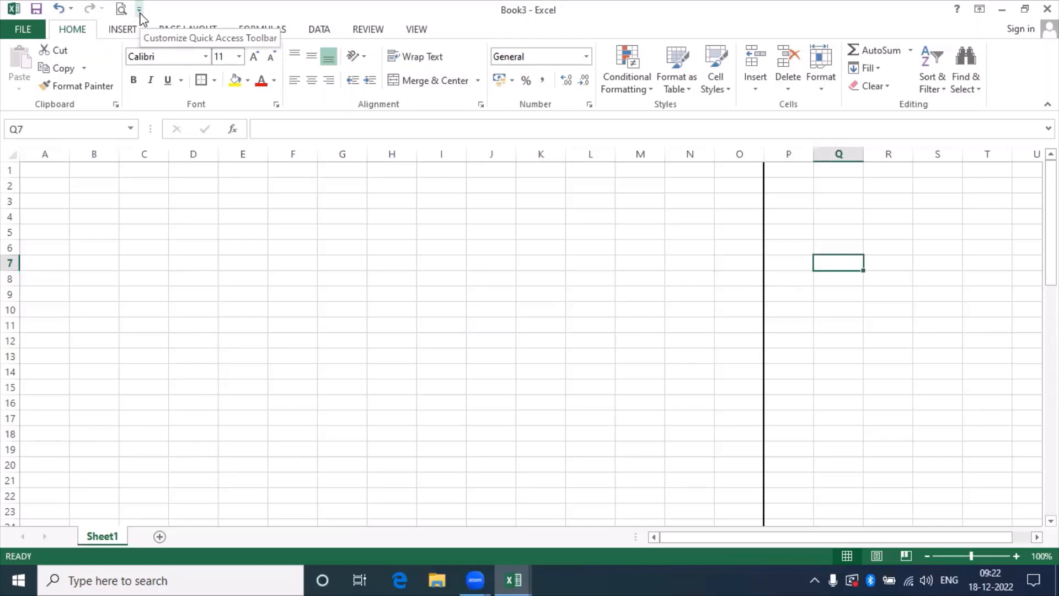
Remove and re-add Print Preview and Print on the Quick Access Toolbar.
click(140, 11)
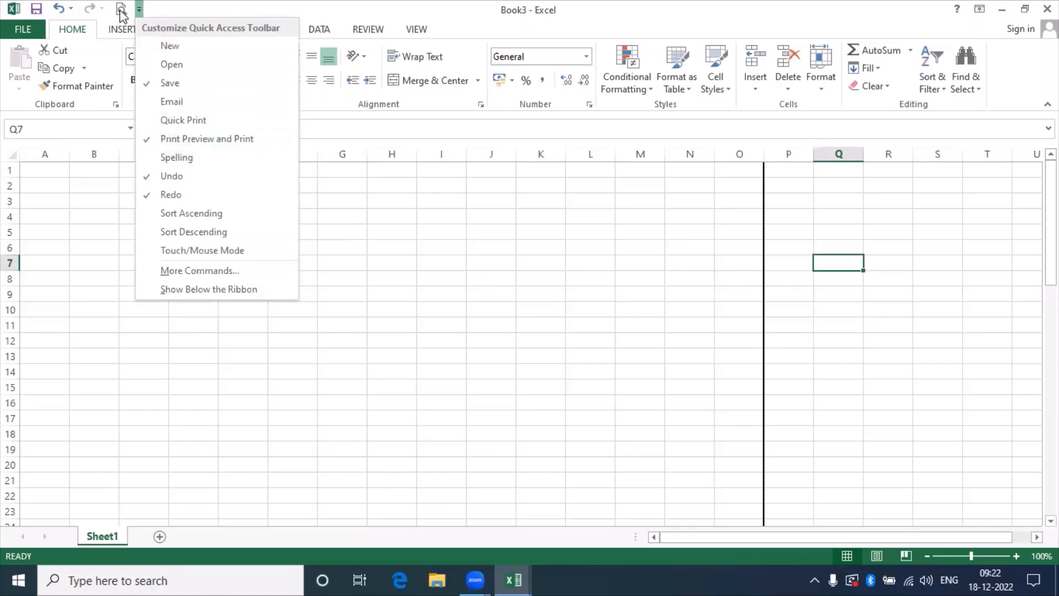
click(148, 141)
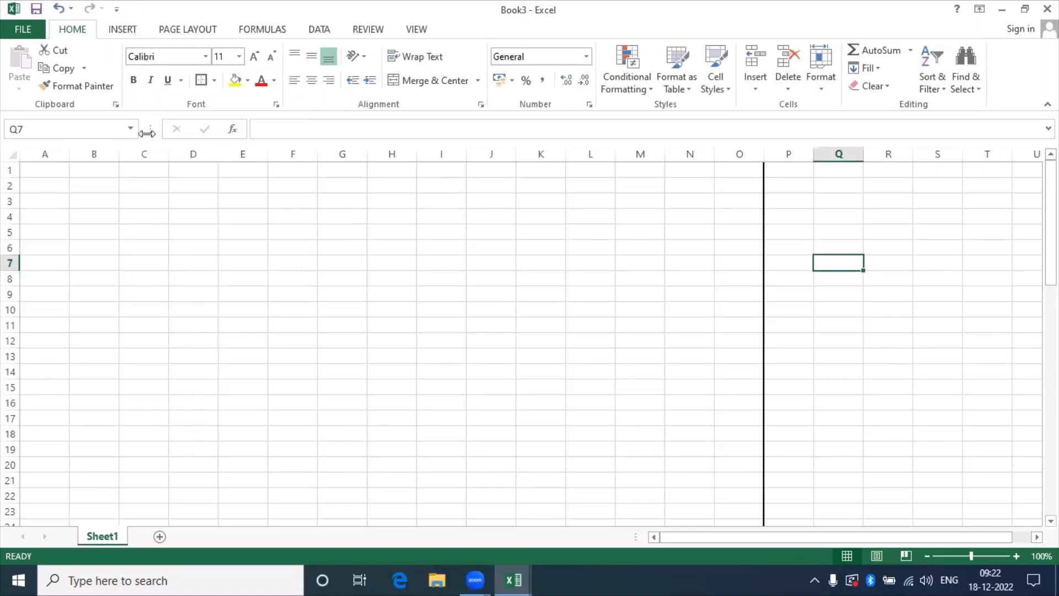
click(117, 9)
click(158, 140)
Print-preview Book3 to see the bordered range spans 4 pages, then return to the sheet.
click(120, 10)
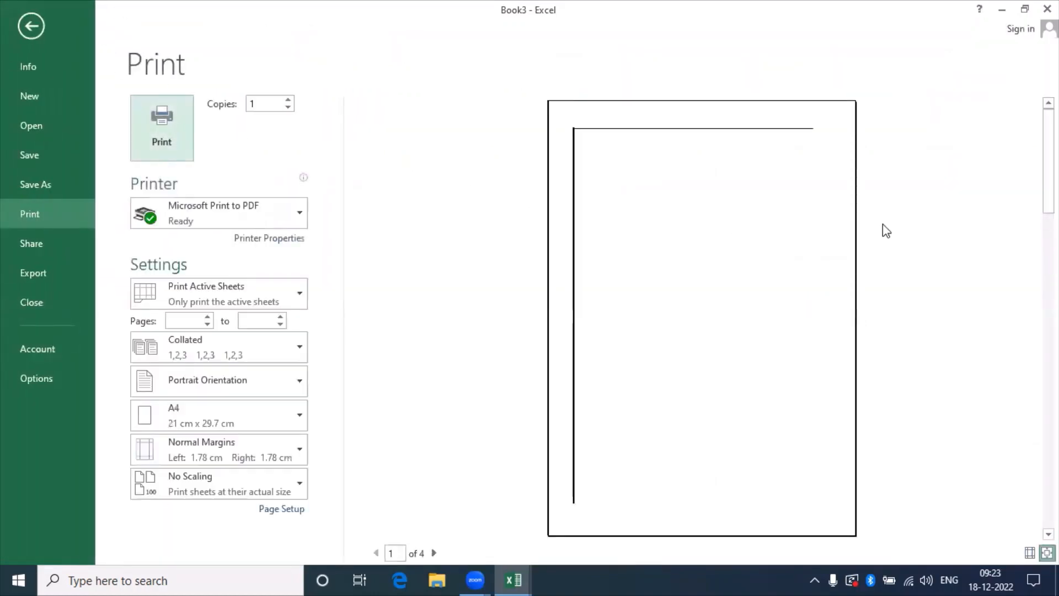
click(678, 206)
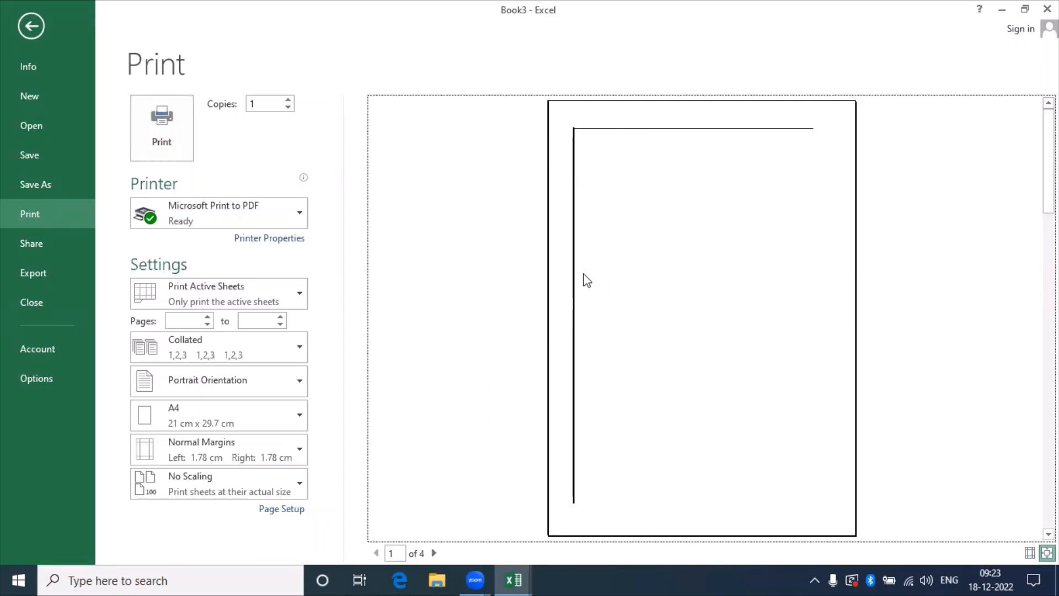
key(Escape)
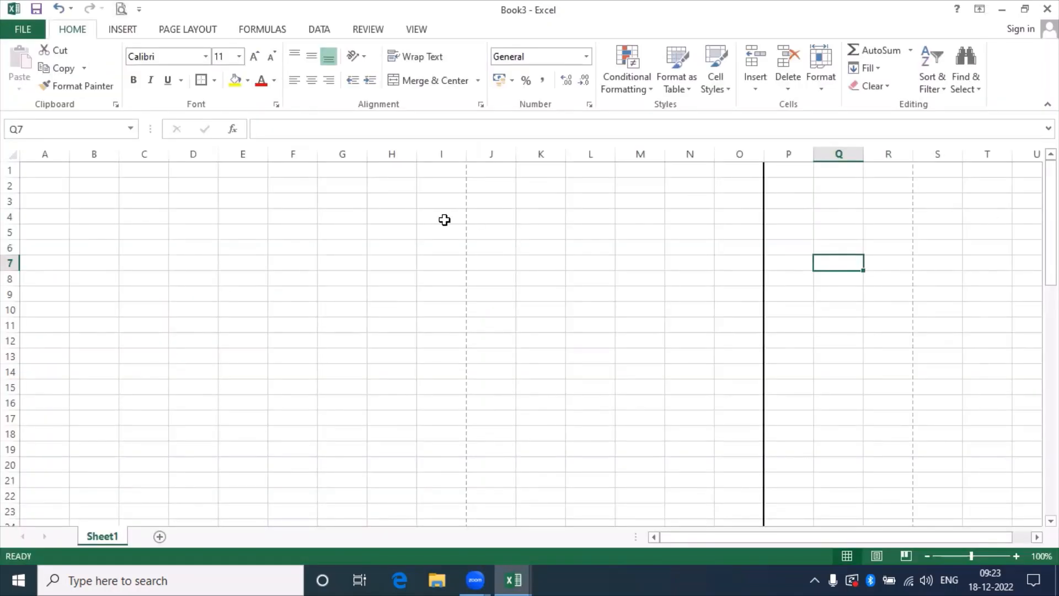
click(49, 168)
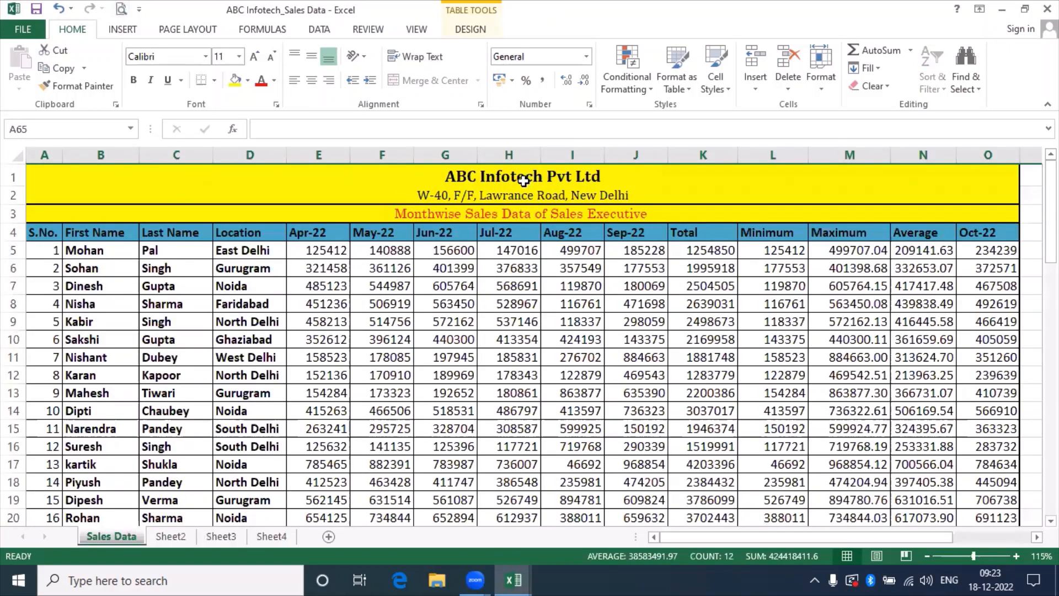
click(548, 178)
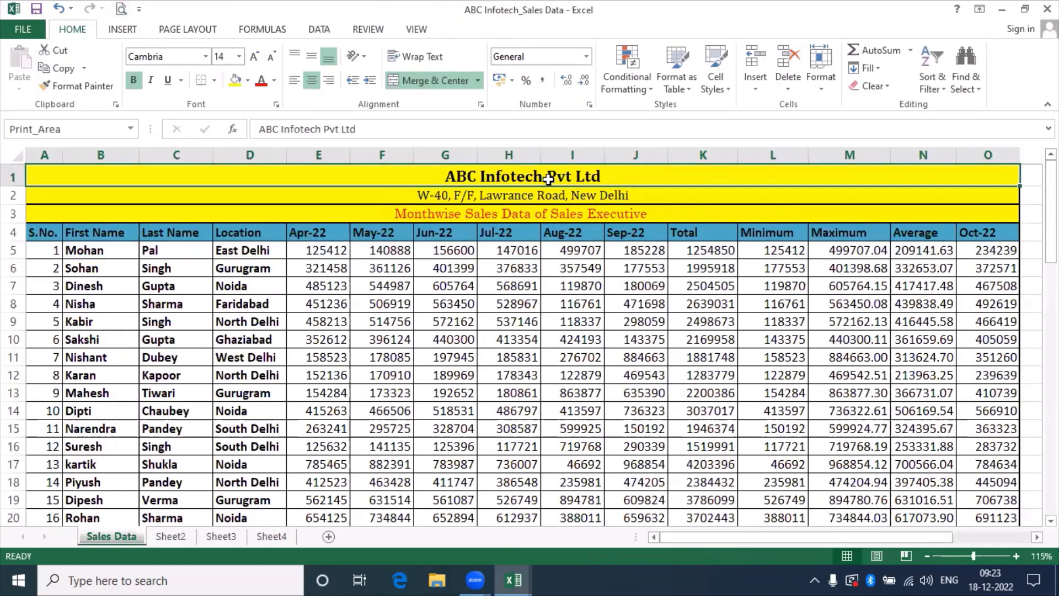
key(ctrl+n)
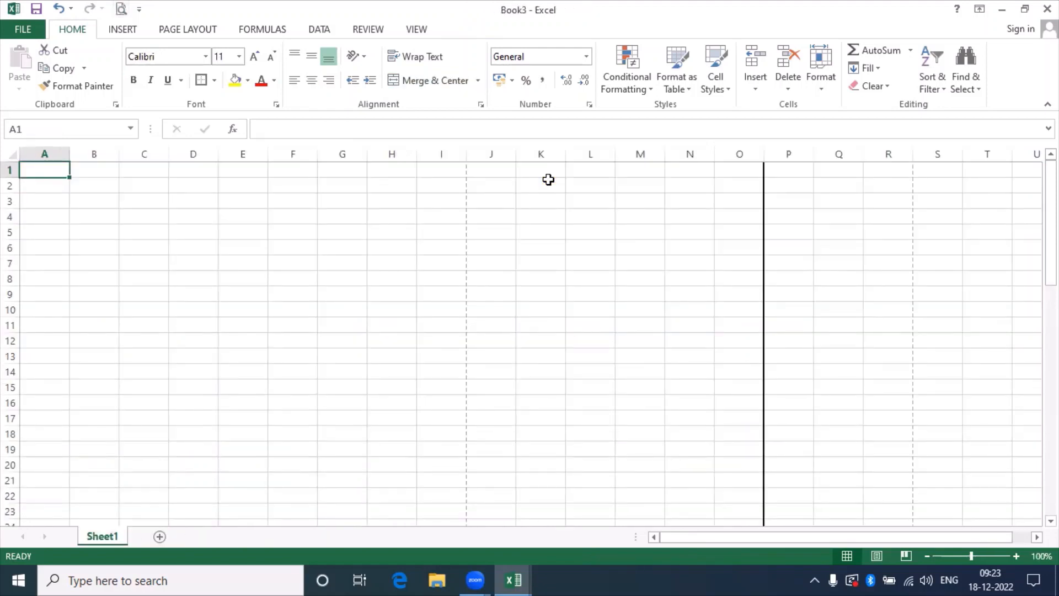
key(ctrl+w)
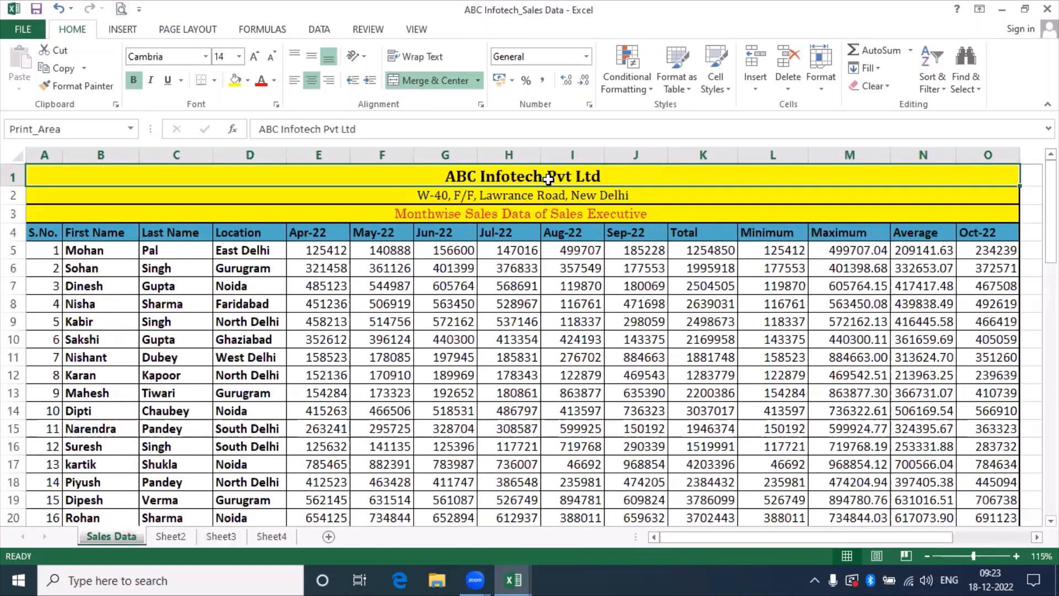
key(ctrl+Tab)
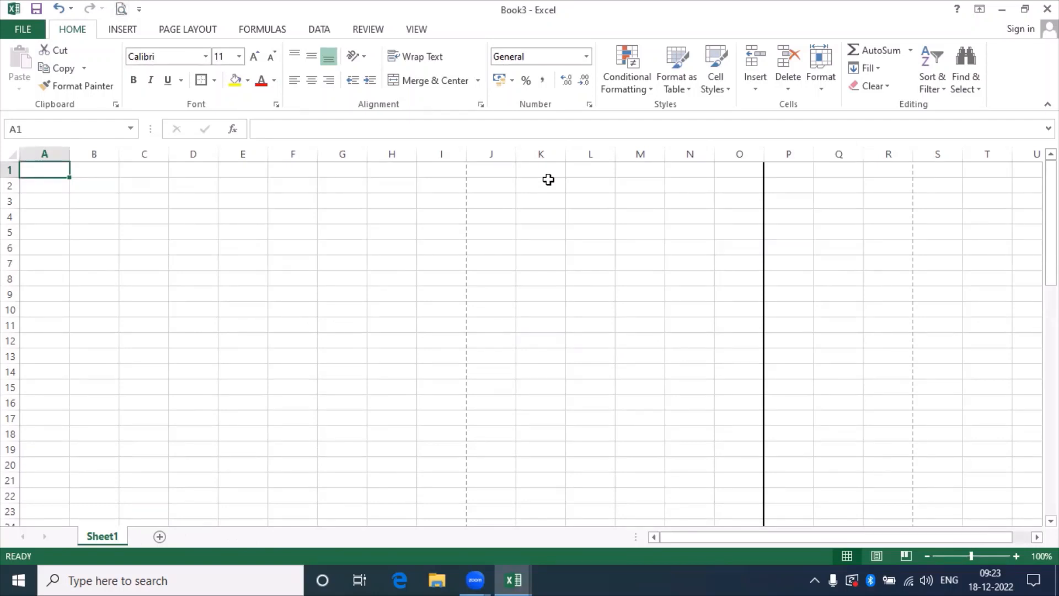
key(ctrl+Tab)
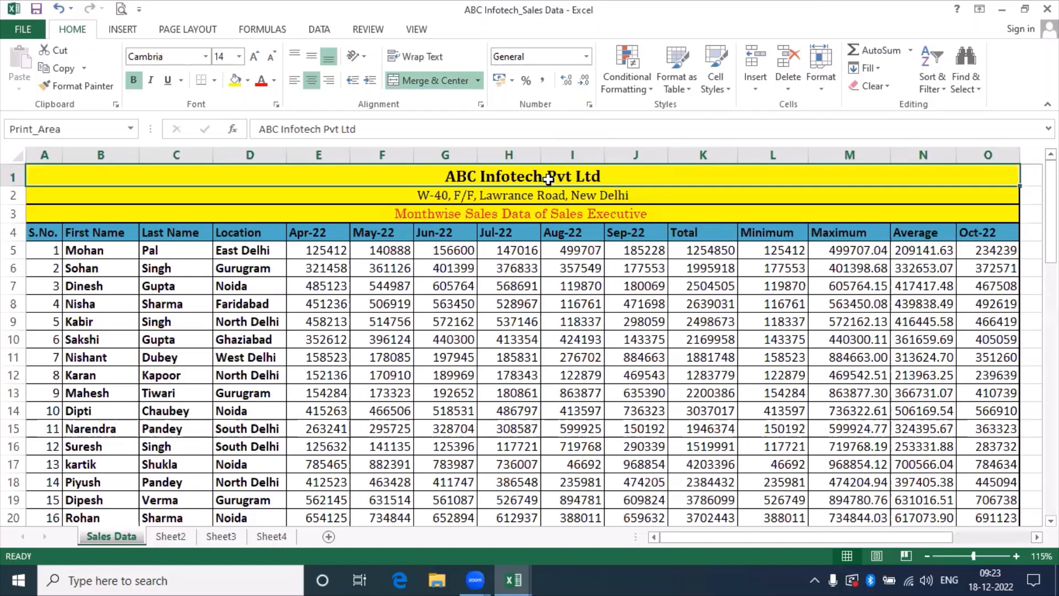
key(alt+Tab)
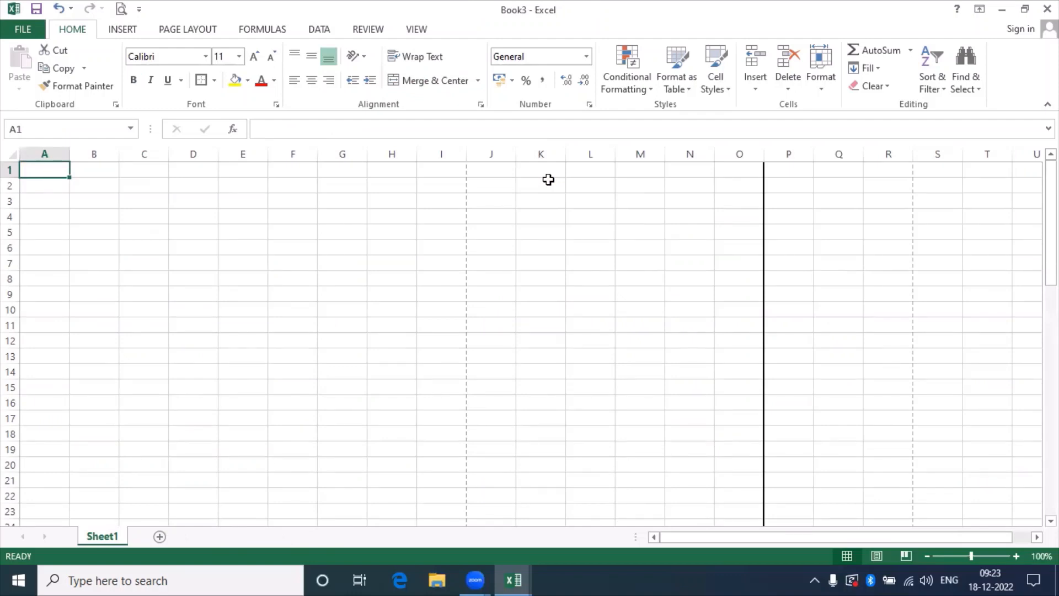
Enter 'ABC Infotech Pvt Ltd' in A1 and extend the selection toward C1.
text(ABC Infotech)
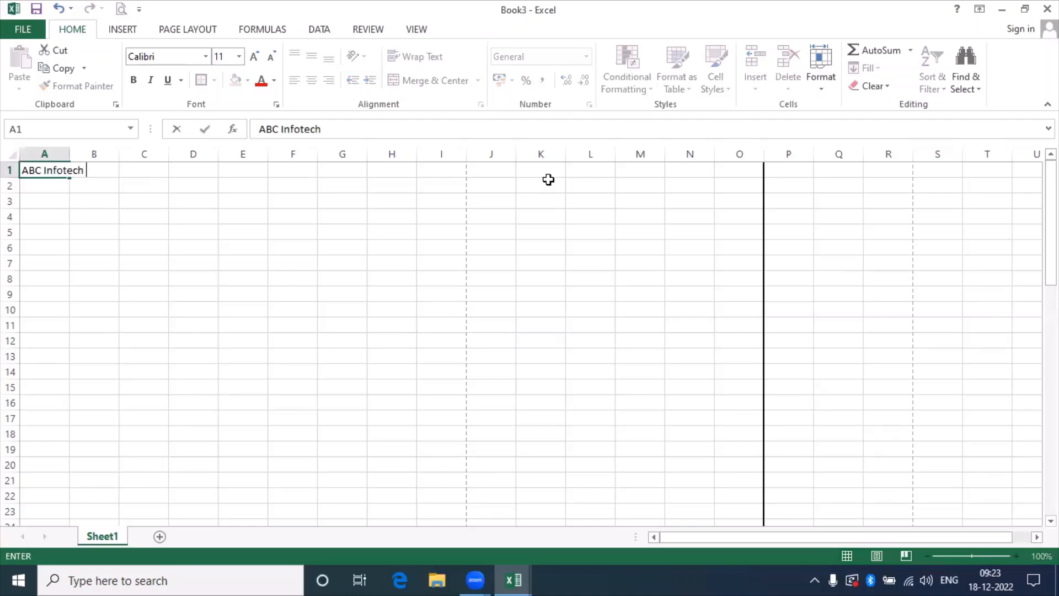
text( Pvt Ltd)
key(Return)
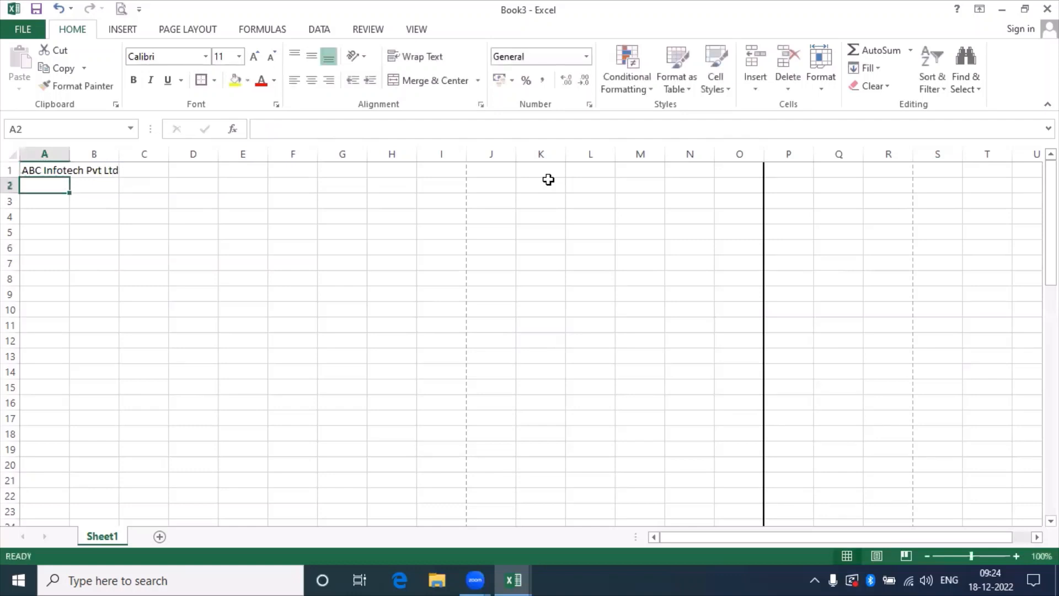
key(Up)
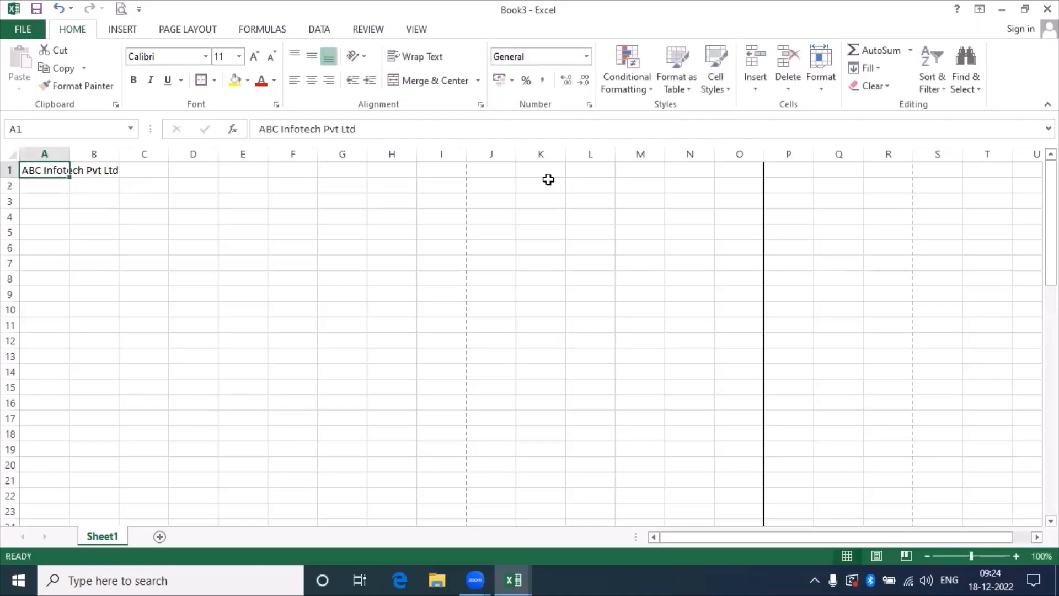
key(shift+Right)
key(shift+Right)
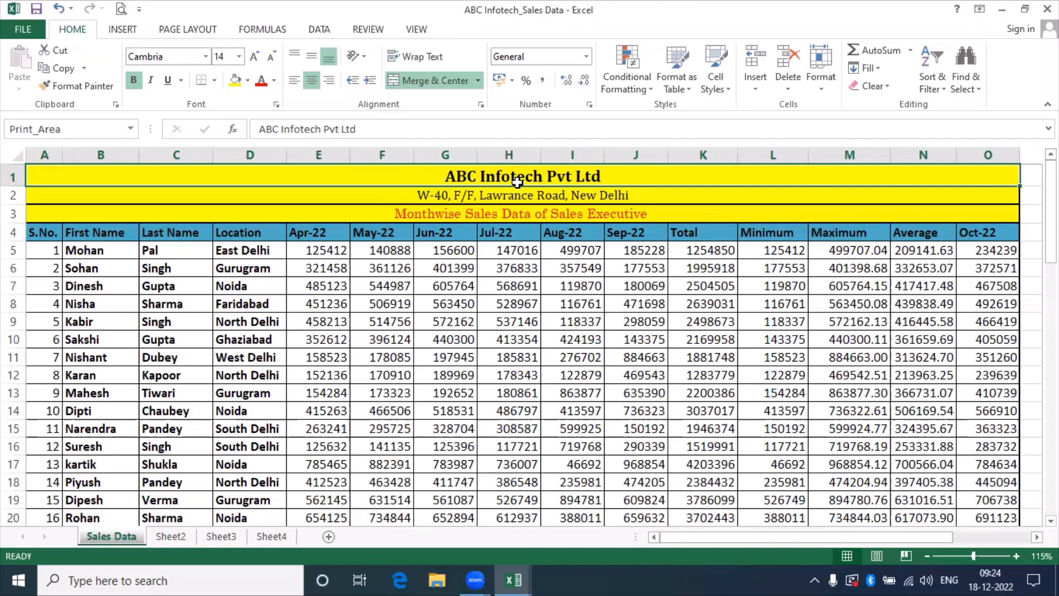
Browse the Insert, Page Layout, Data, Review and View tabs, ending back on Home.
click(122, 30)
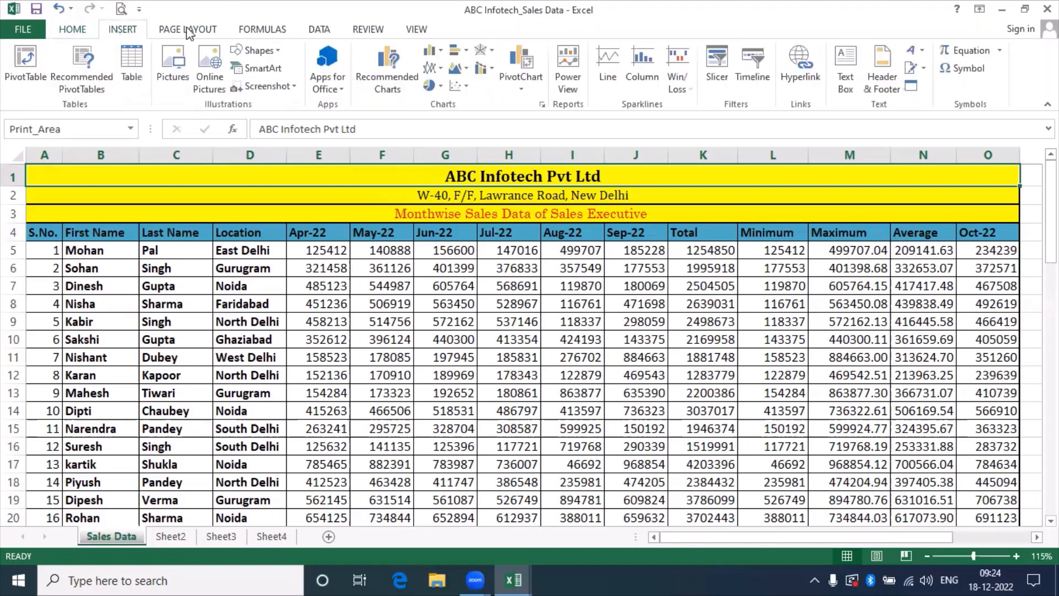
click(189, 32)
click(325, 31)
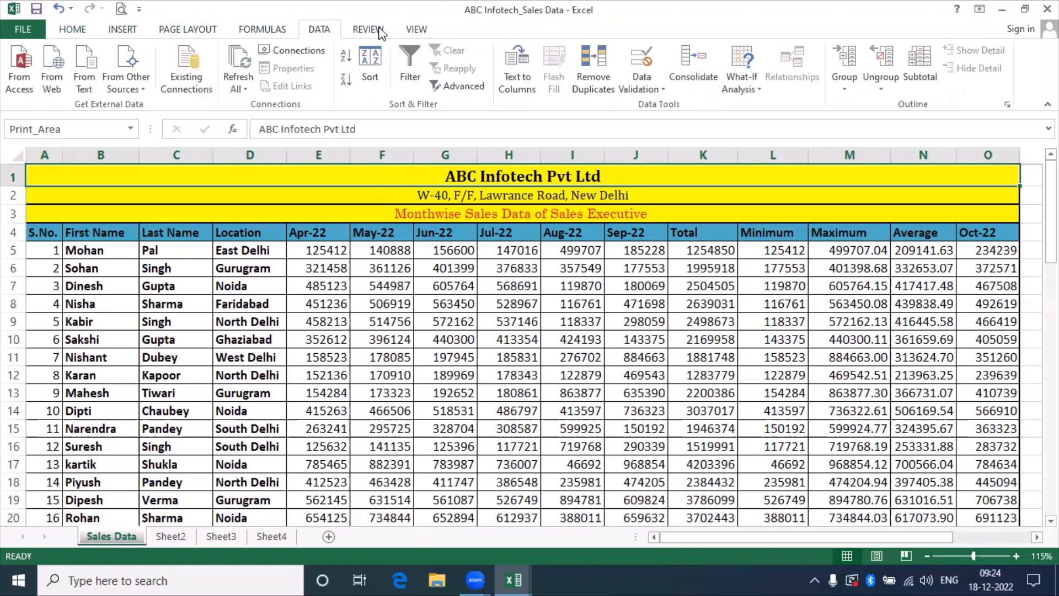
click(368, 29)
click(418, 29)
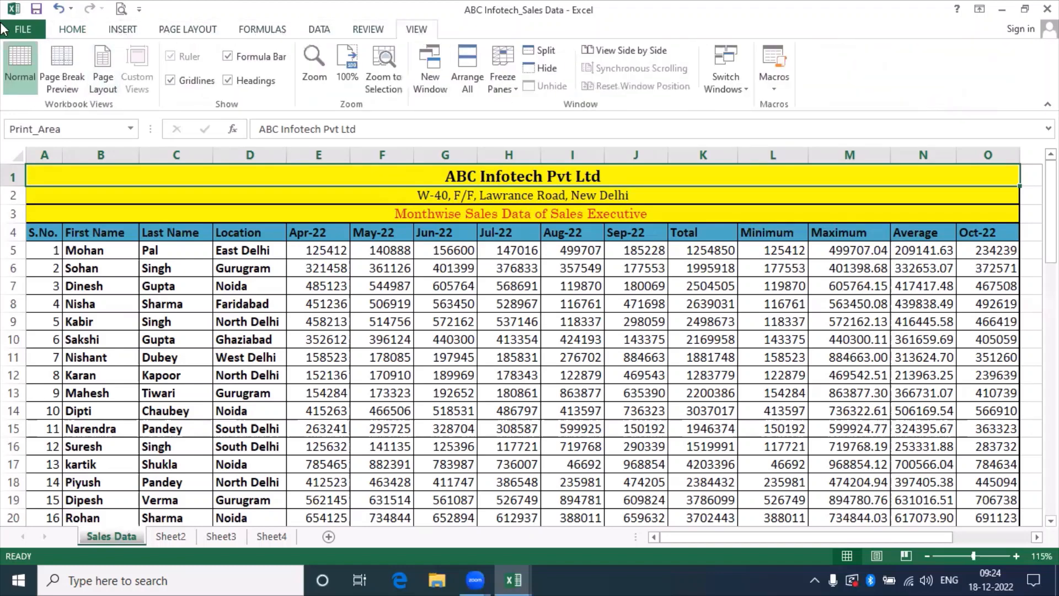
click(75, 32)
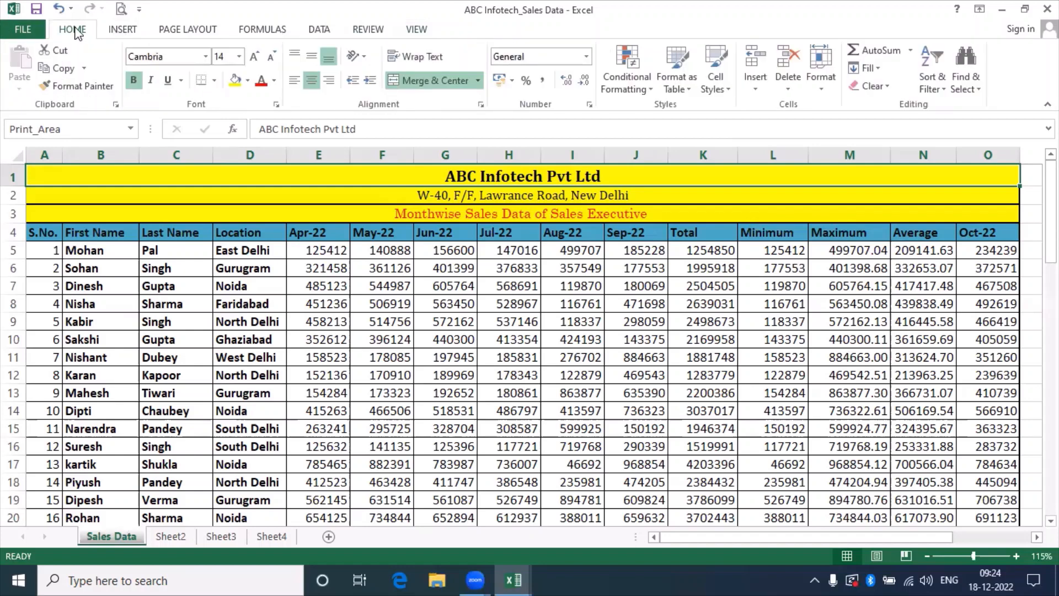
Check the reference title's font list without changing it, then go back to Book3.
click(206, 56)
click(206, 57)
click(206, 56)
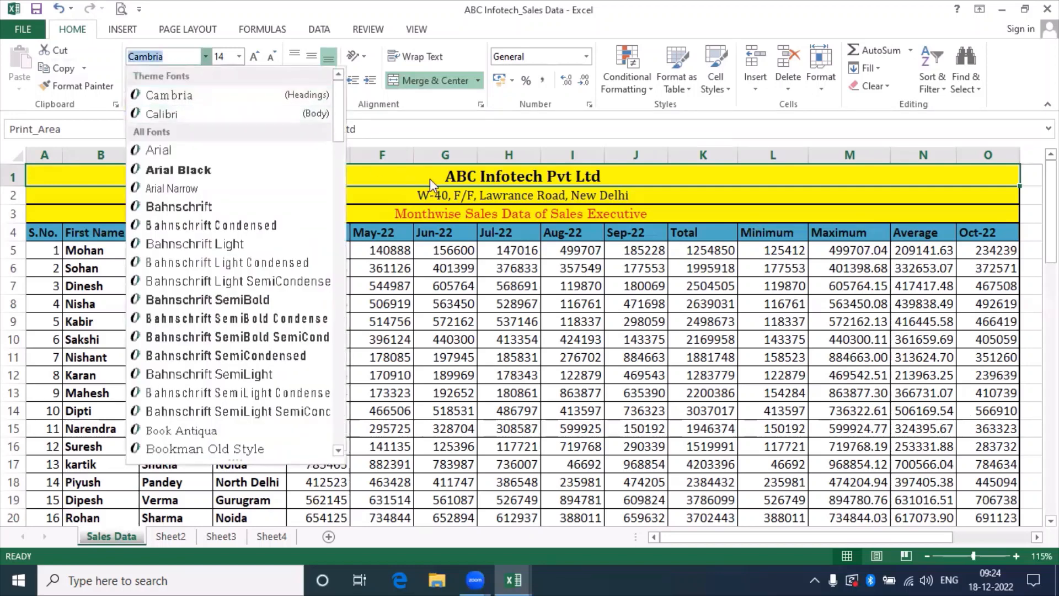
click(477, 174)
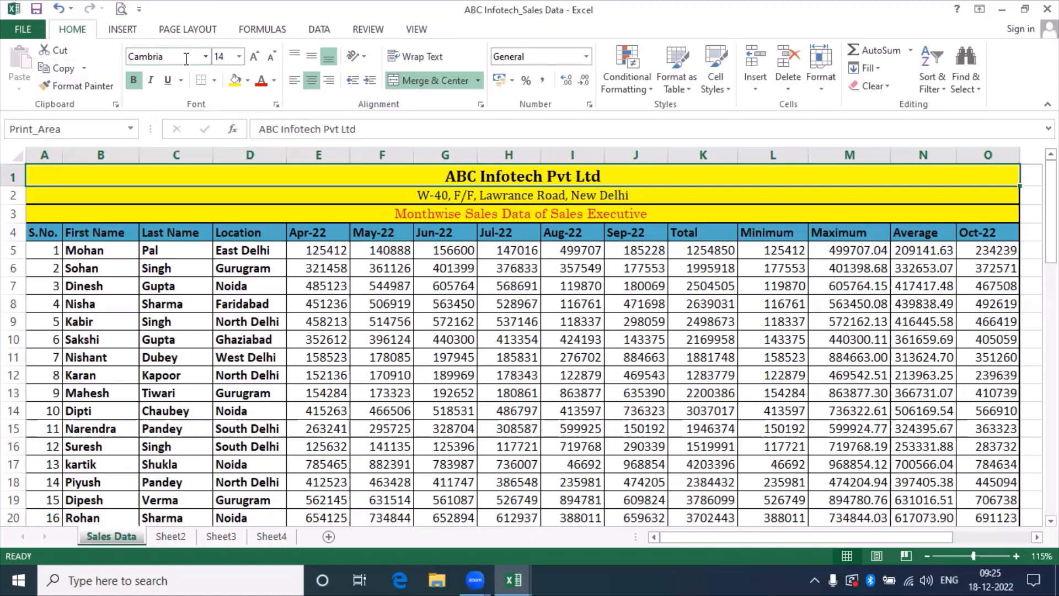
key(alt+Tab)
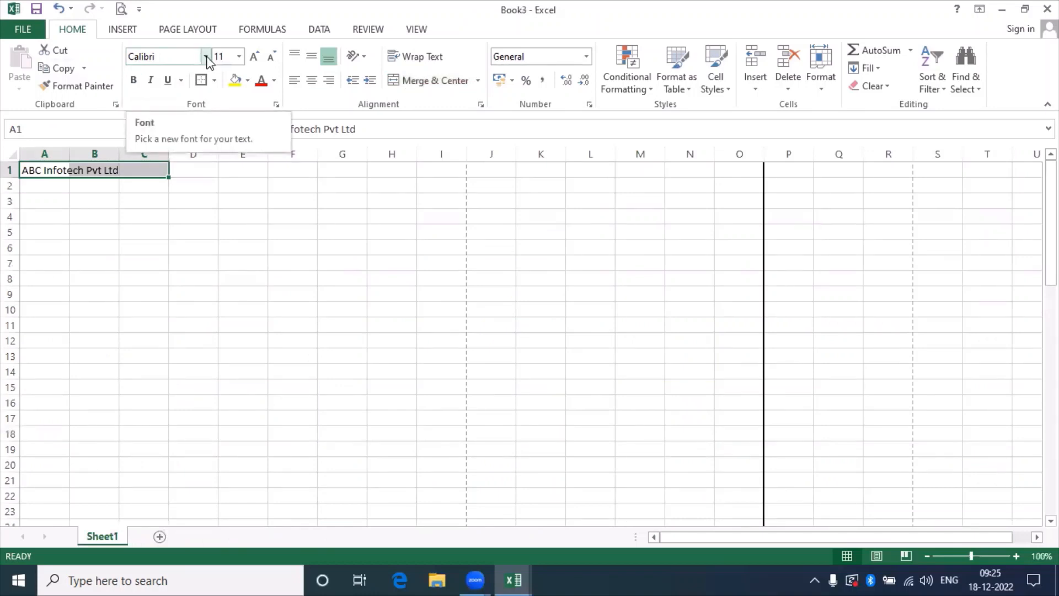
Set the A1 company name's font to Cambria and widen the title selection.
click(206, 57)
text(Camb)
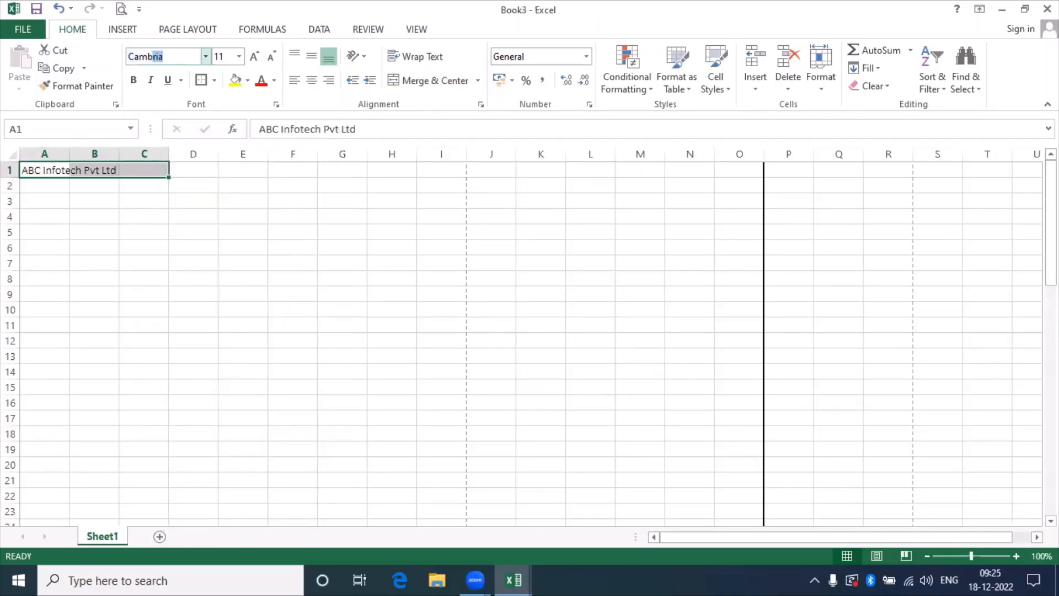
key(Return)
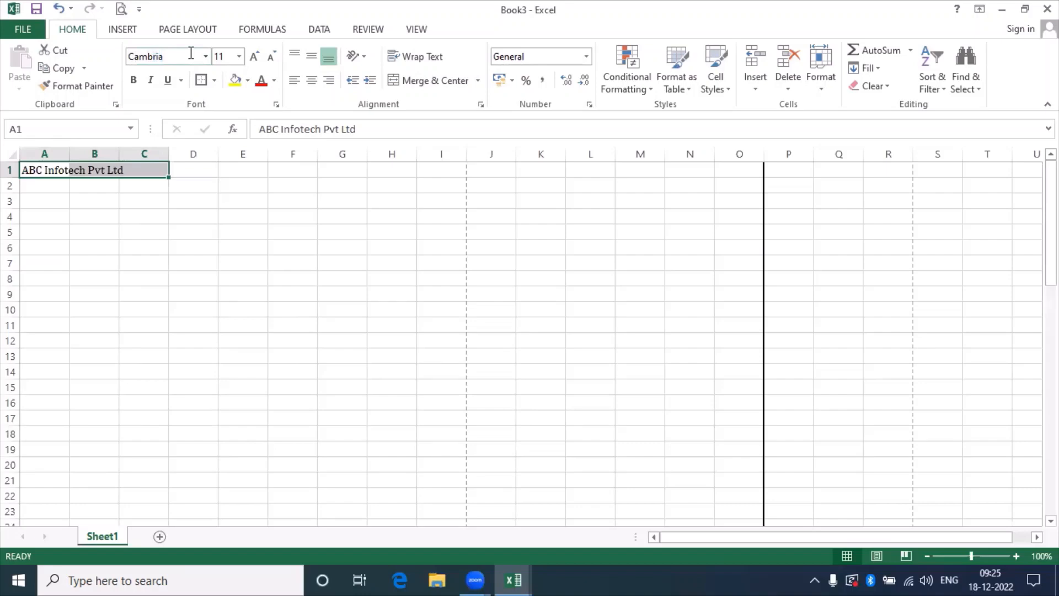
key(shift+Right)
key(shift+Right)
key(shift+Right)
key(shift+Right)
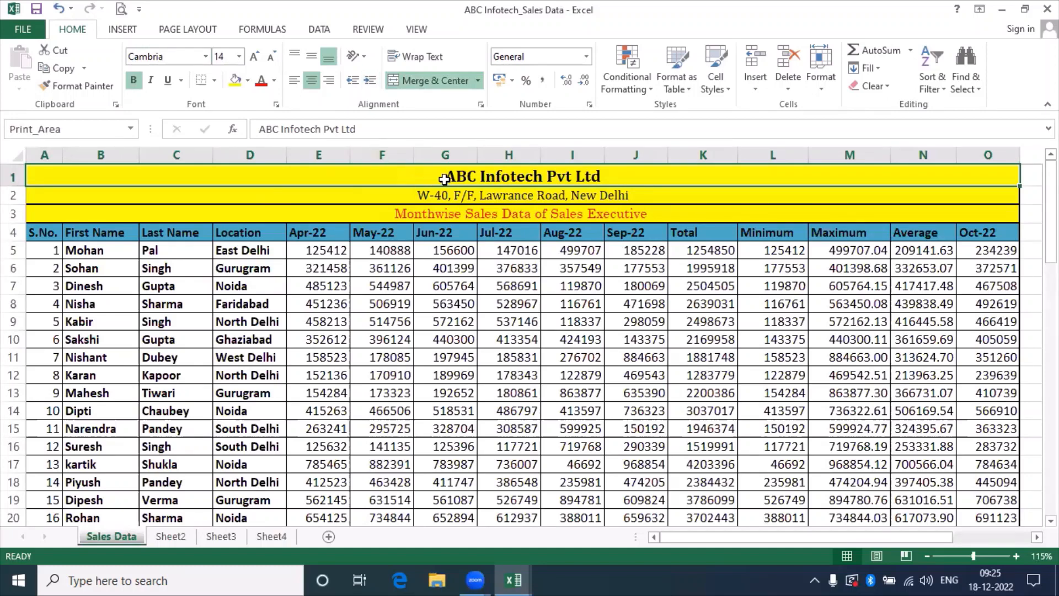
Extend the title selection to A1:O1 and Merge & Center 'ABC Infotech Pvt Ltd'.
click(184, 181)
key(alt+Tab)
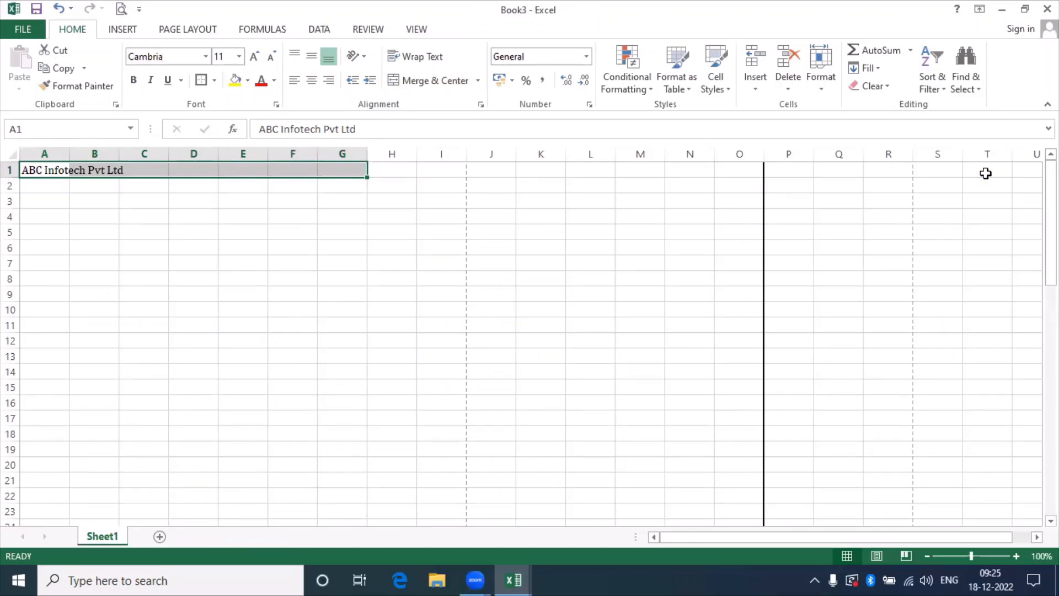
key(shift+Right)
key(shift+Right)
key(shift+Right)
key(shift+Right)
key(shift+Right)
key(shift+Right)
key(shift+Right)
key(shift+Right)
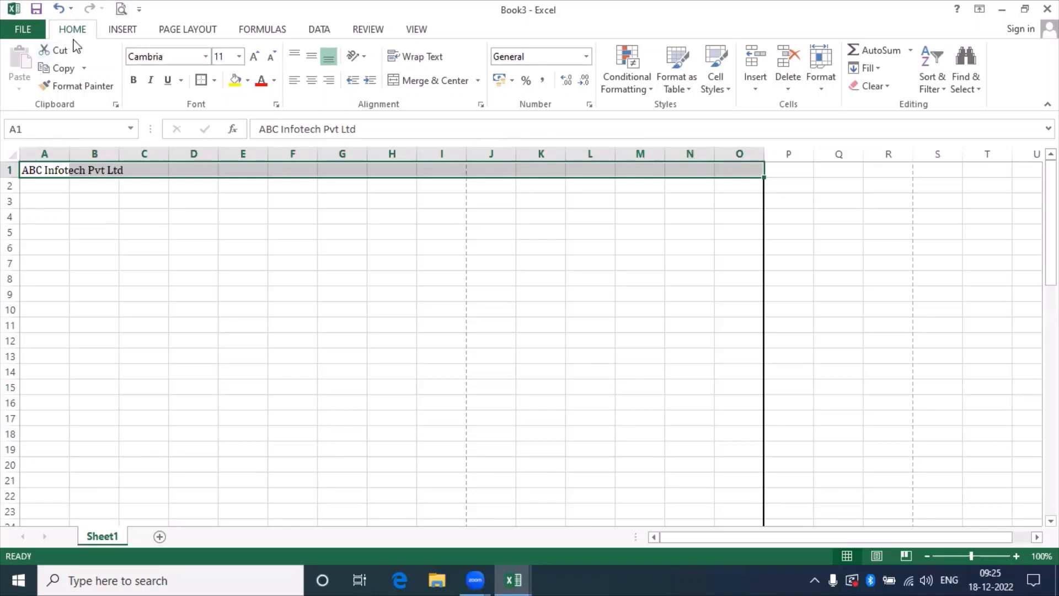
click(77, 85)
click(432, 81)
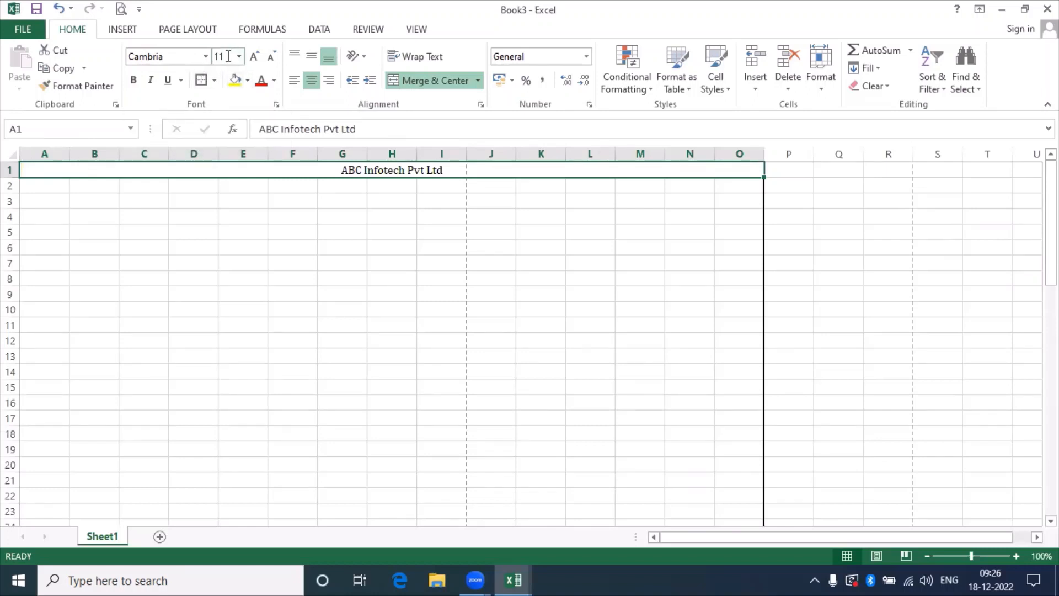
Set the merged title to 14 point, toggling Bold on and back off.
click(228, 55)
text(14)
key(Return)
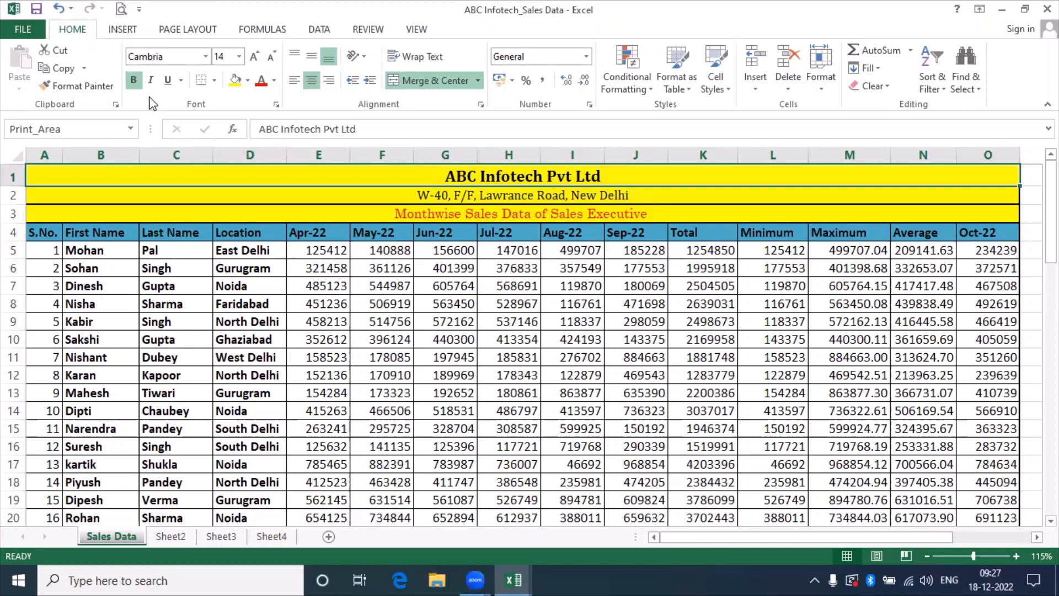
key(alt+Tab)
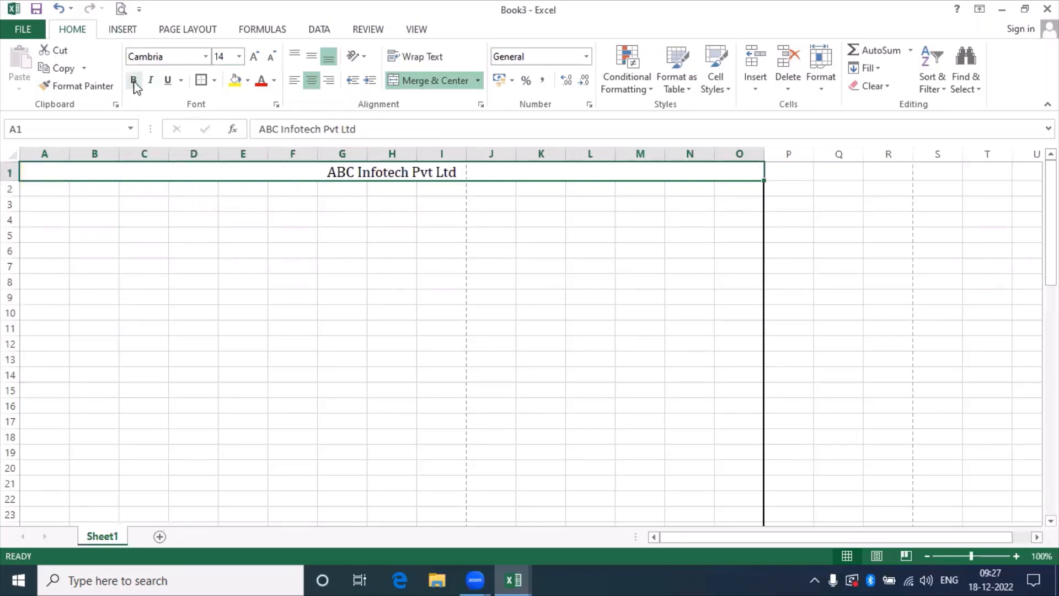
click(134, 81)
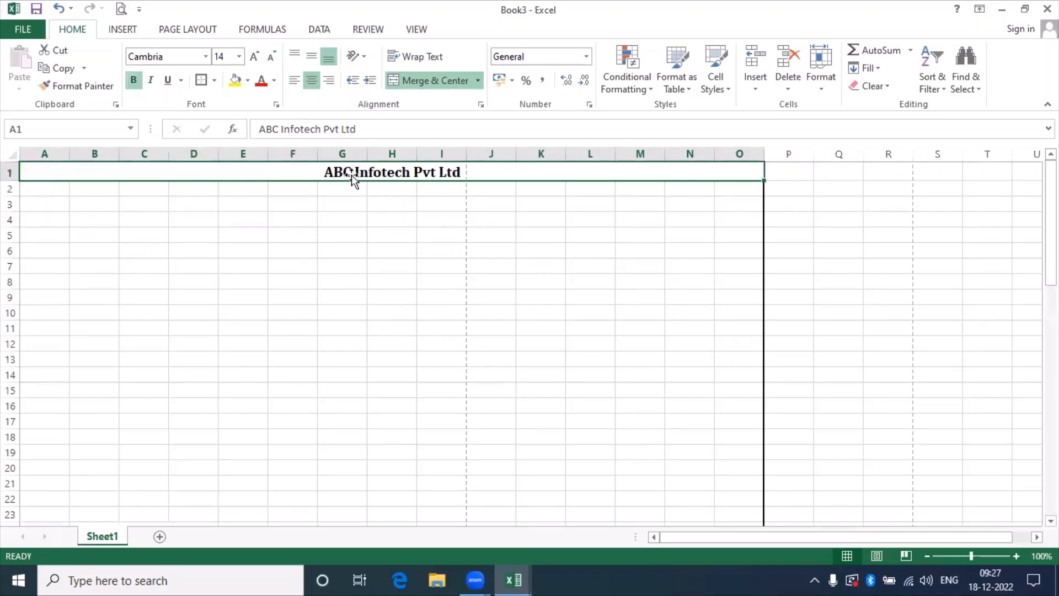
click(134, 81)
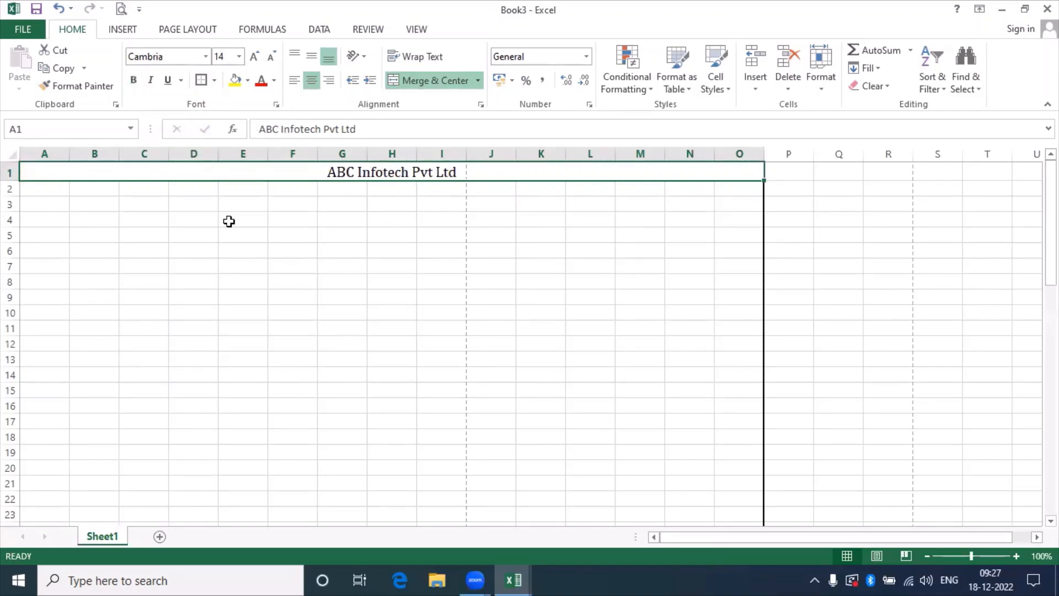
Bold the 14-point Cambria company name with Ctrl+B.
key(ctrl+b)
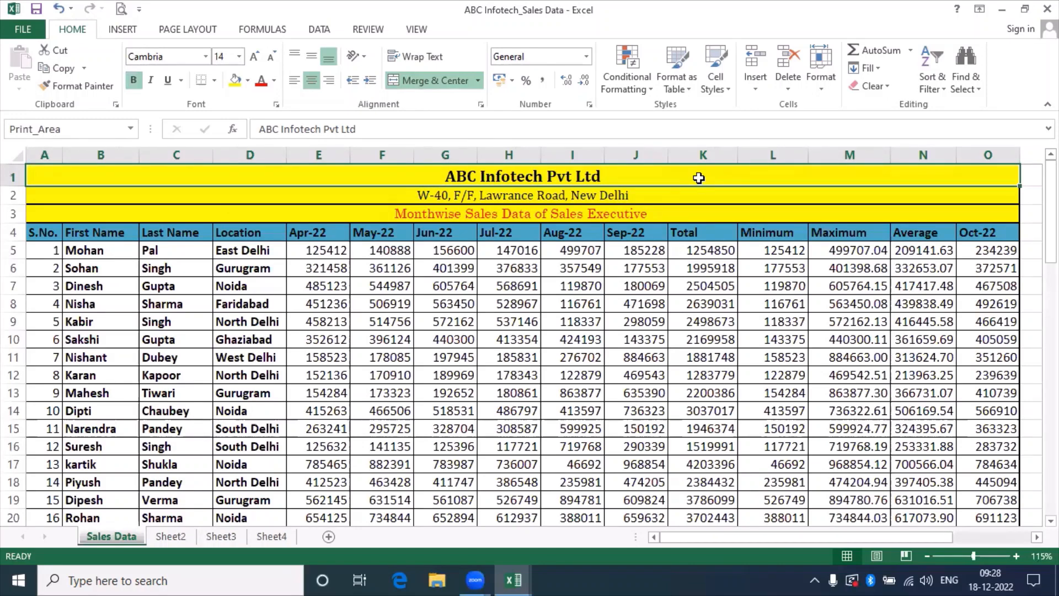
key(alt+Tab)
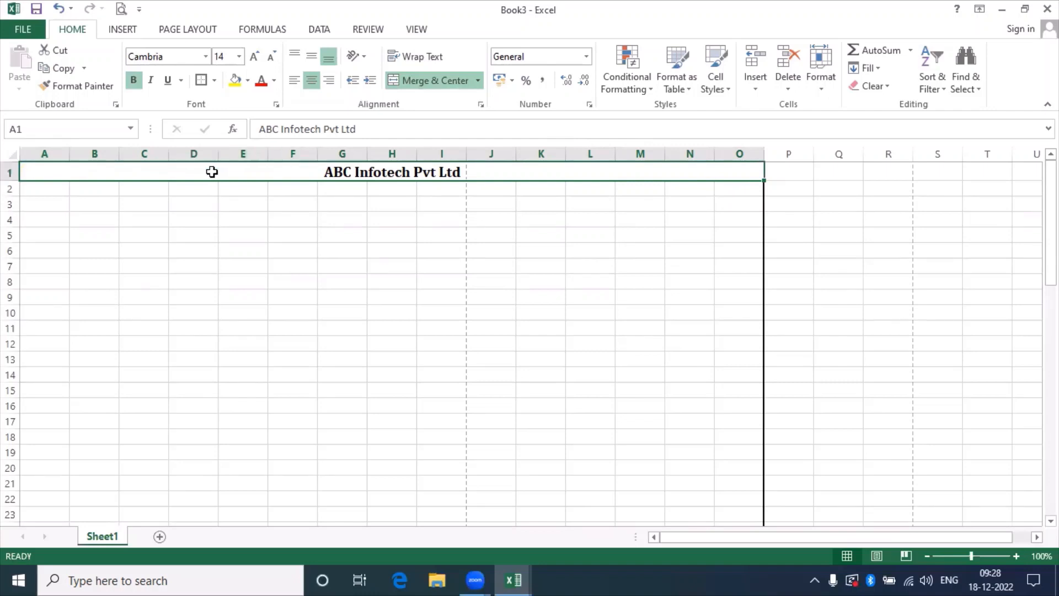
Fill the merged company-name row with Yellow from Standard Colors.
click(249, 81)
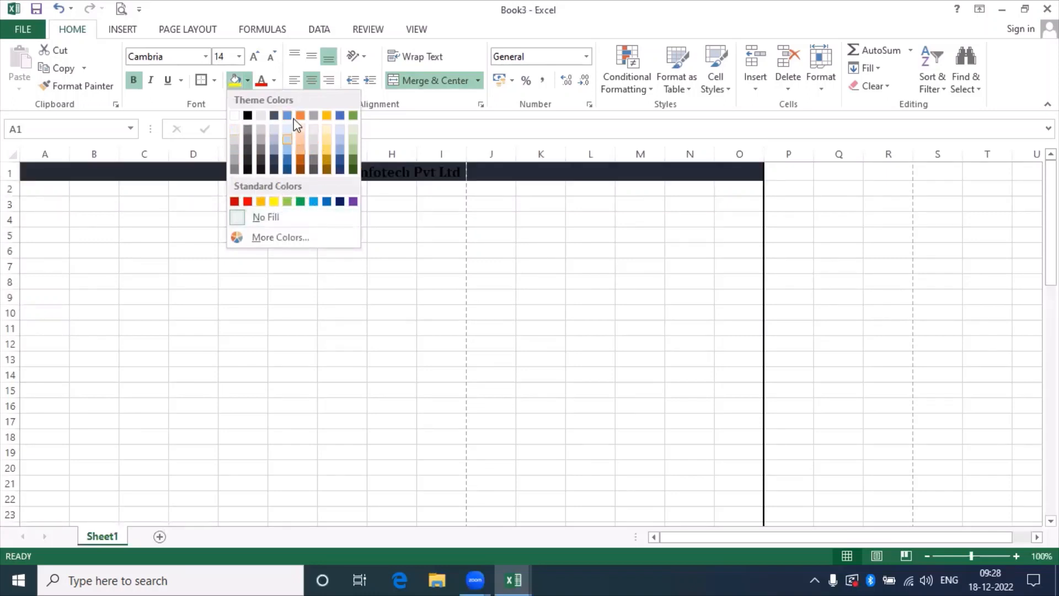
click(274, 202)
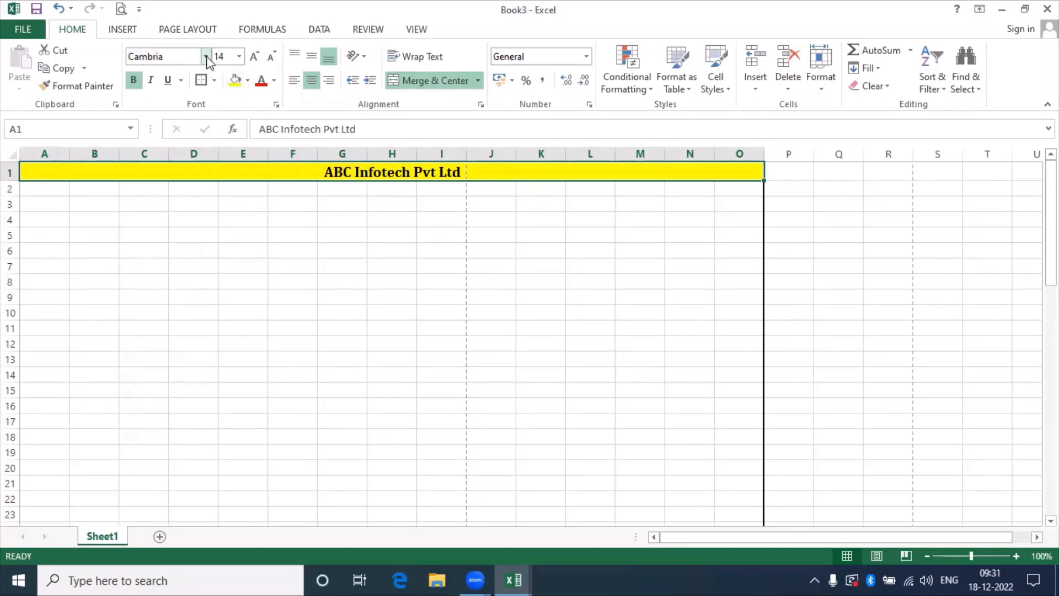
click(206, 56)
scroll(203, 77, down, 2)
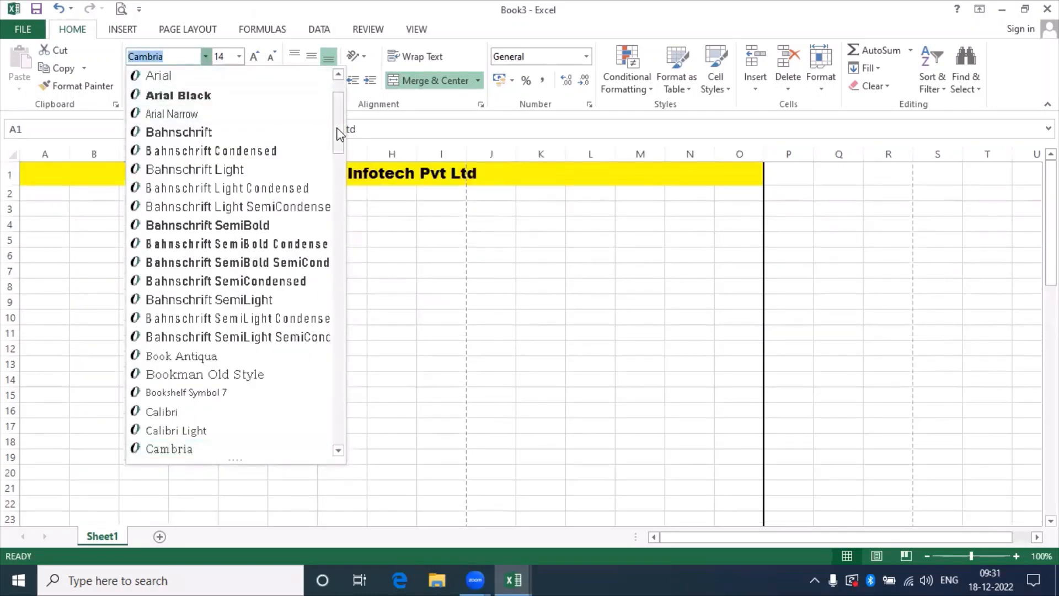
drag(338, 134, 339, 99)
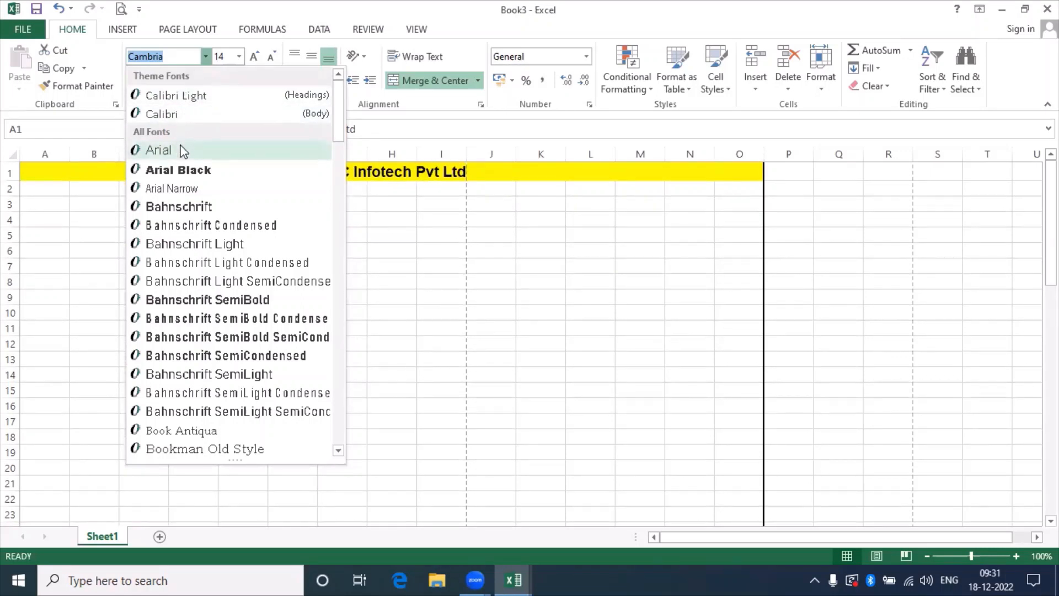
key(Escape)
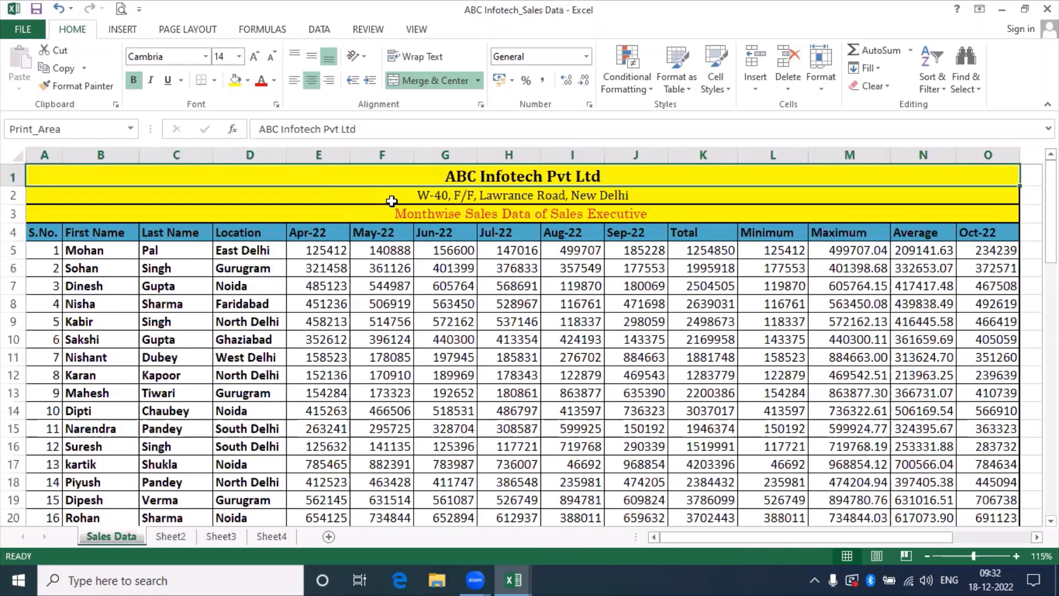
click(414, 199)
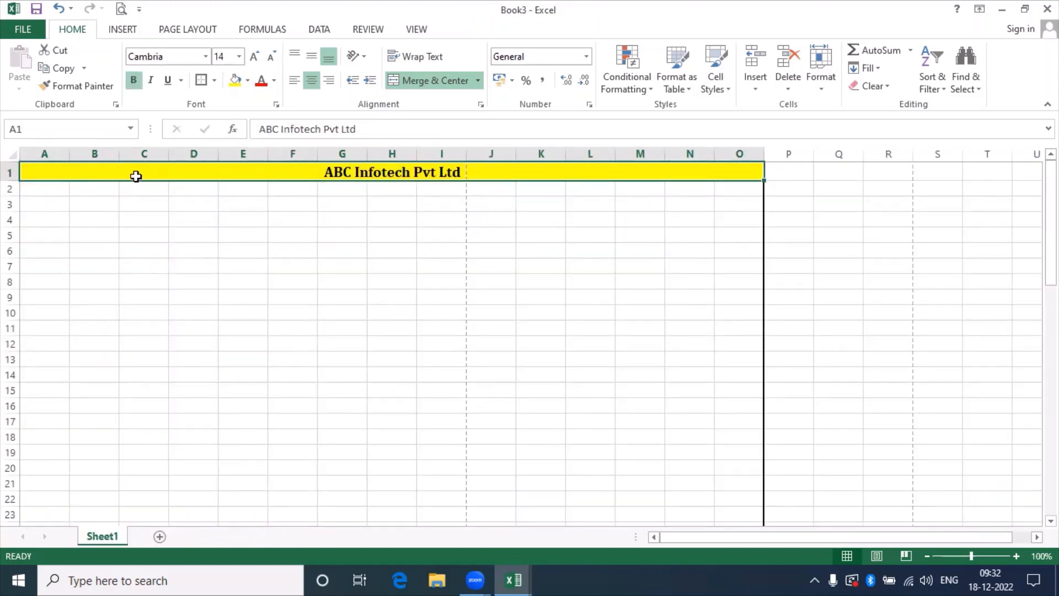
Begin the address in cell A2 with W-40, correcting a mistaken entry.
click(49, 189)
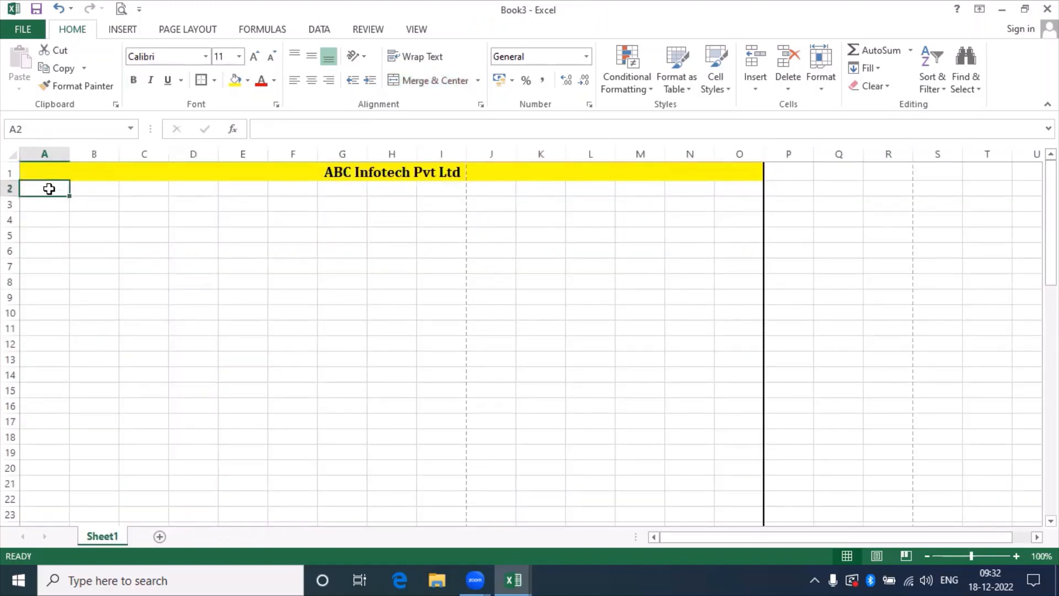
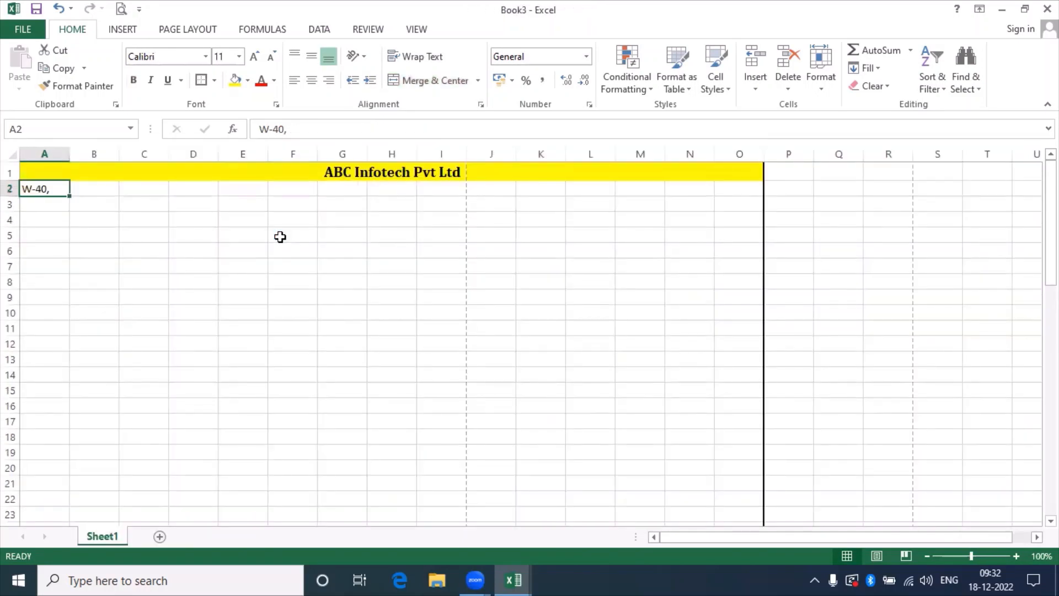
text(F)
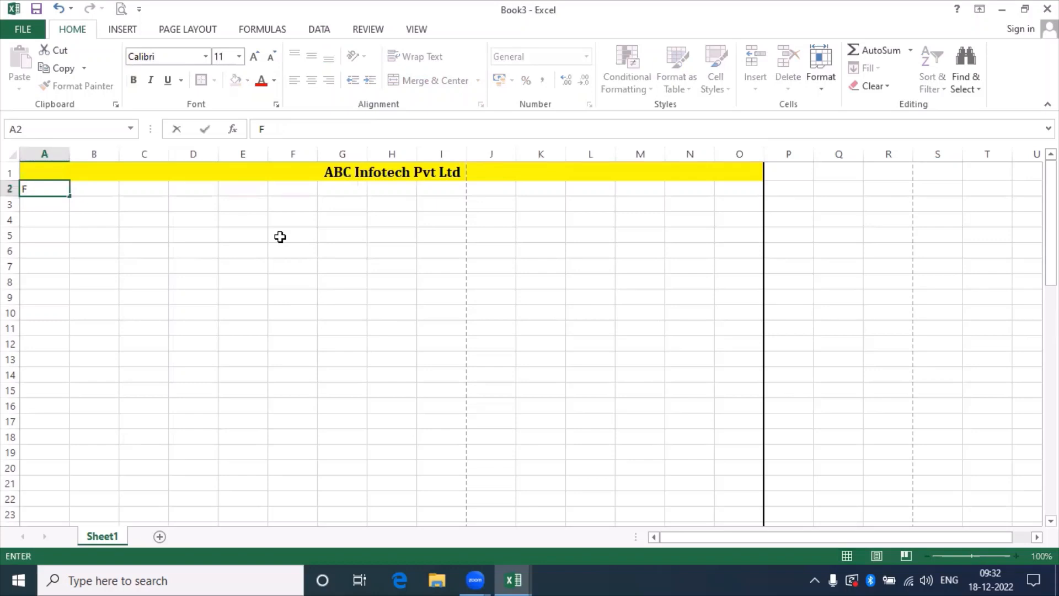
key(Escape)
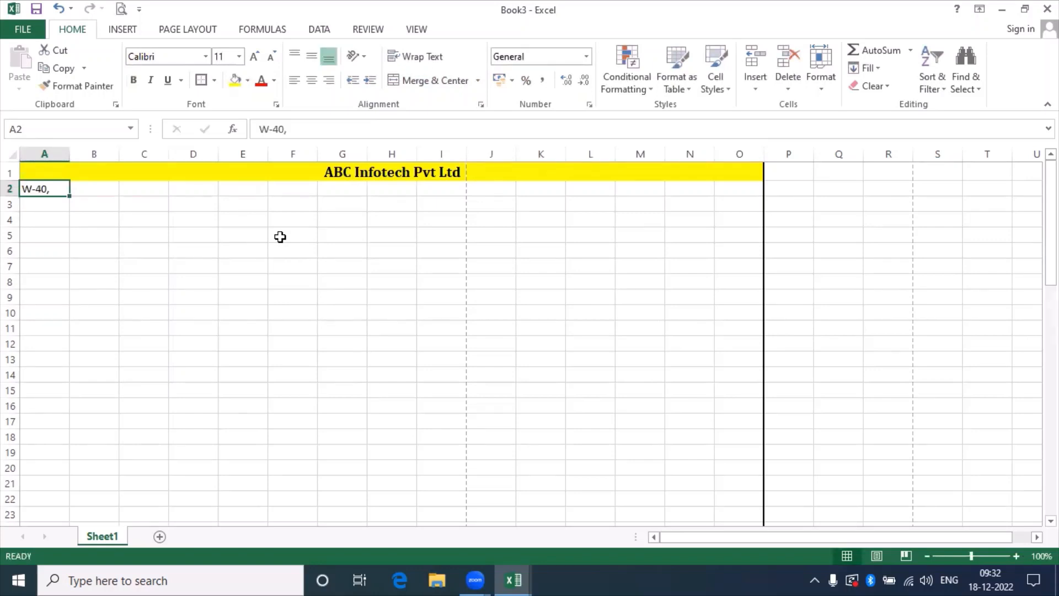
key(Down)
key(Up)
double_click(55, 190)
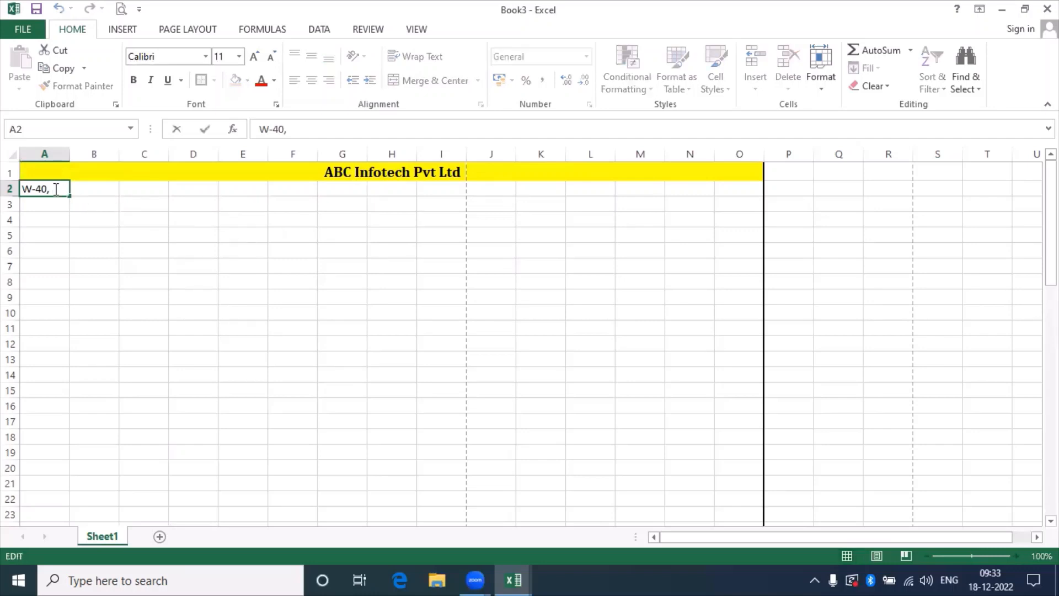
key(Escape)
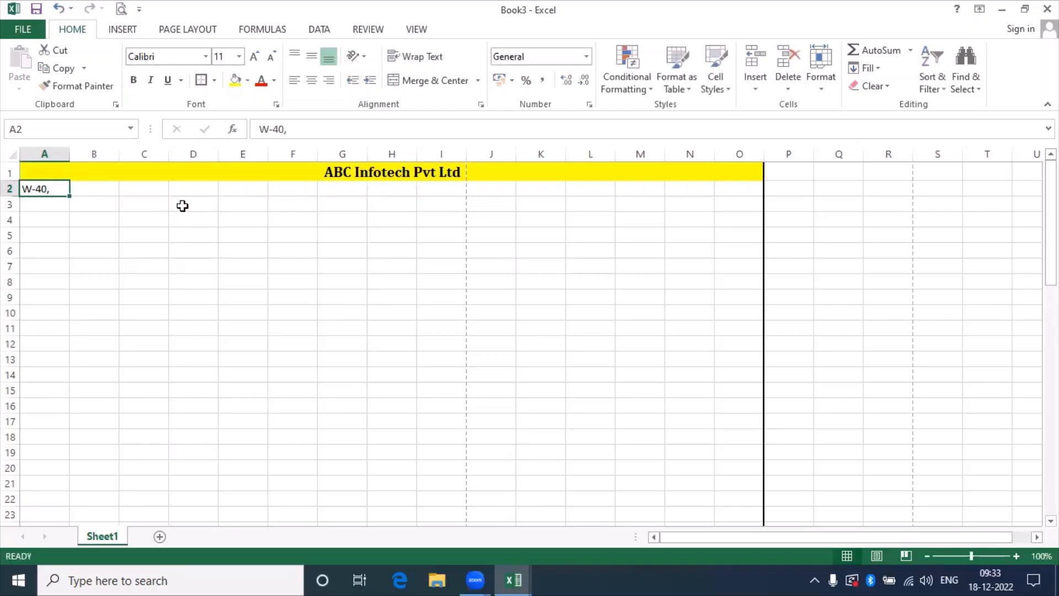
key(F2)
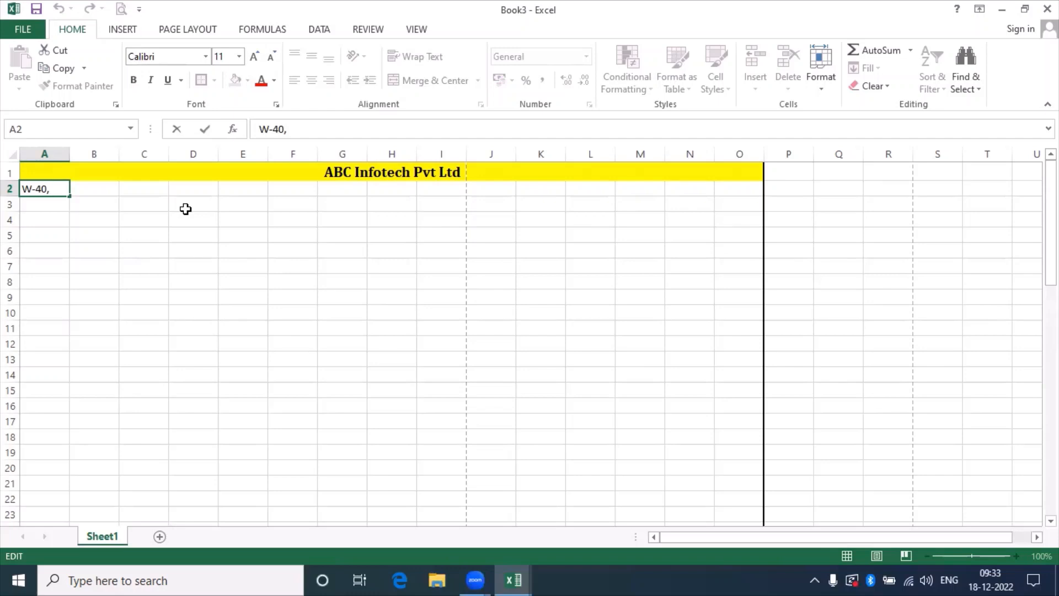
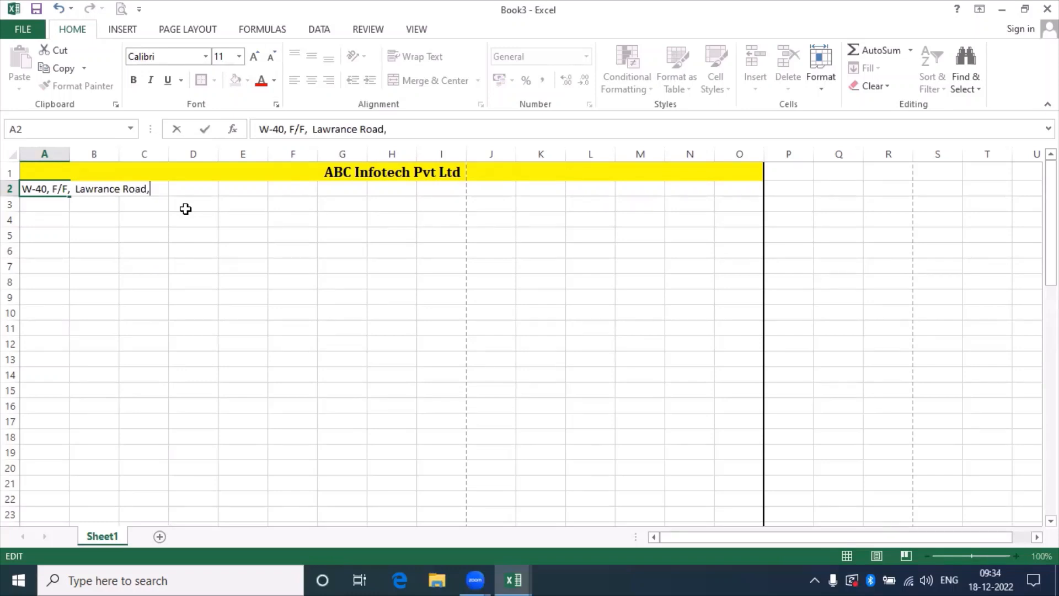
key(Return)
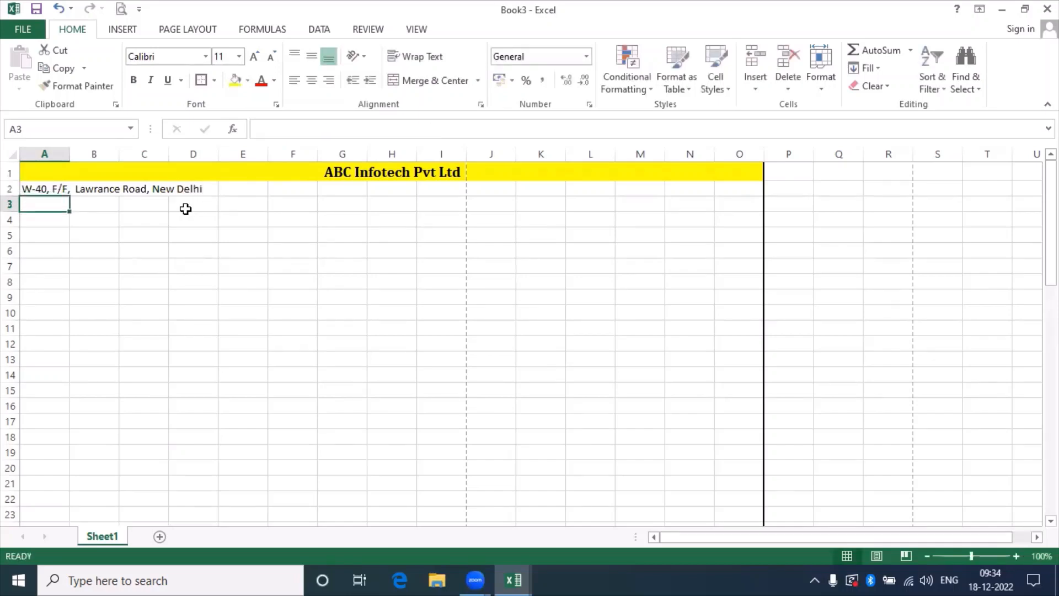
key(Up)
key(alt+Tab)
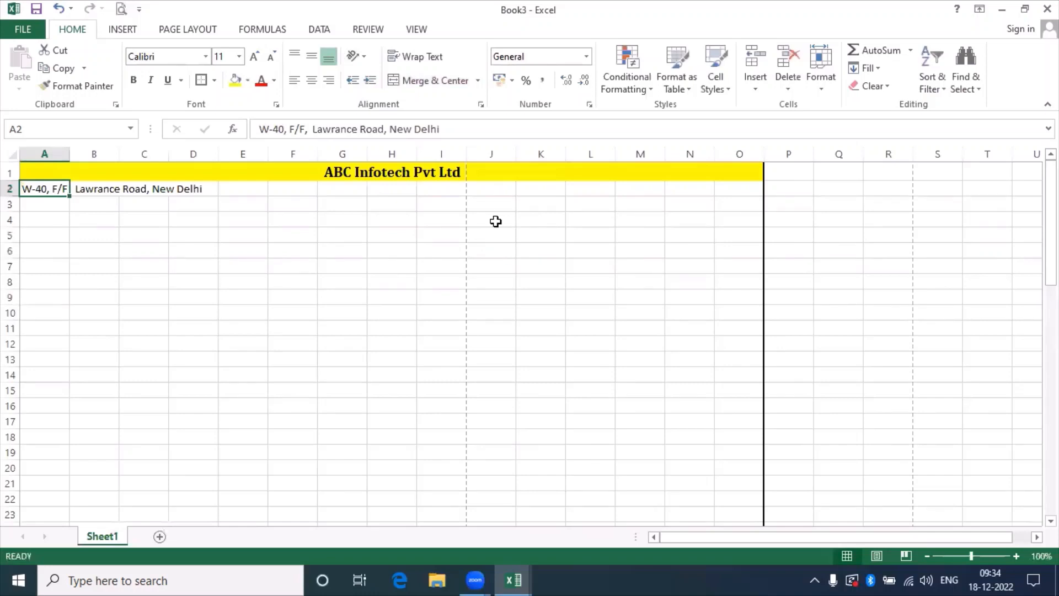
Merge and centre the address across A2:O2 and set it in Cambria.
key(shift+Right)
key(shift+Right)
key(shift+Right)
key(shift+Right)
key(shift+Right)
key(shift+Right)
key(shift+Right)
key(shift+Right)
key(shift+Right)
key(shift+Right)
key(shift+Right)
key(shift+Right)
key(shift+Right)
key(shift+Right)
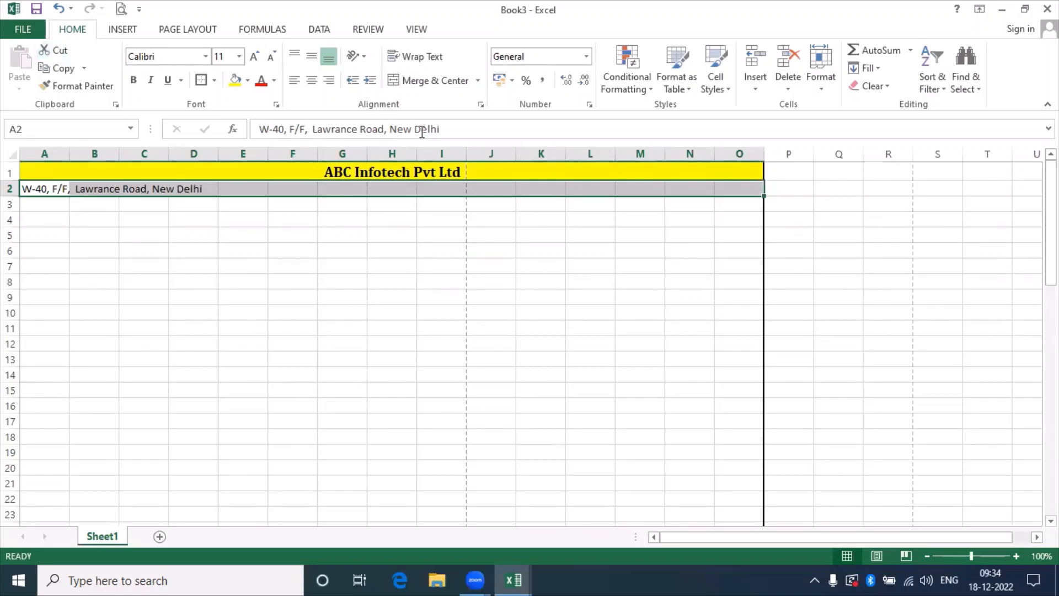
click(434, 81)
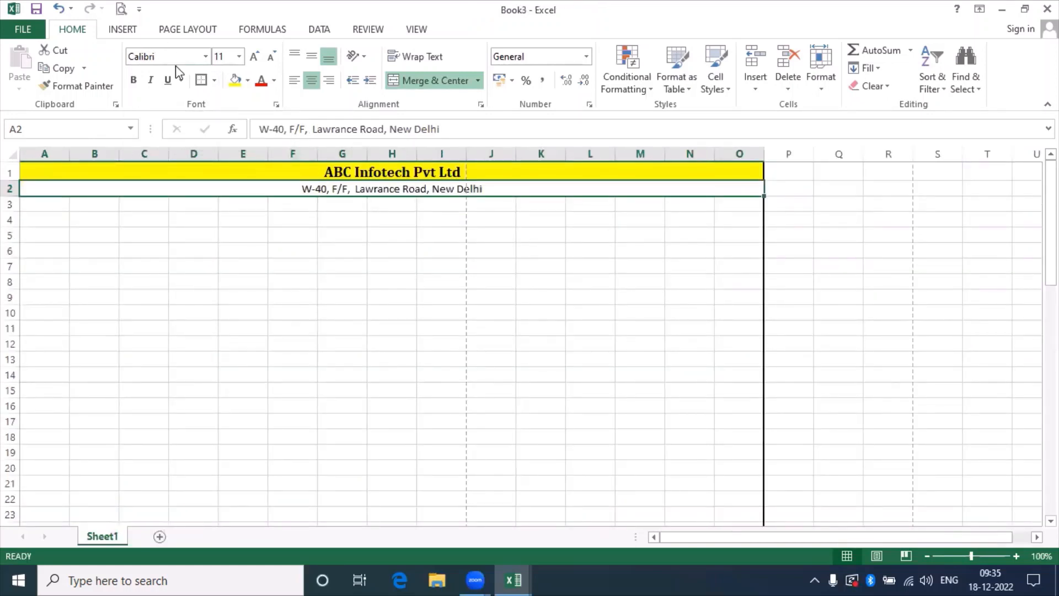
click(174, 55)
text(Cambr)
key(Return)
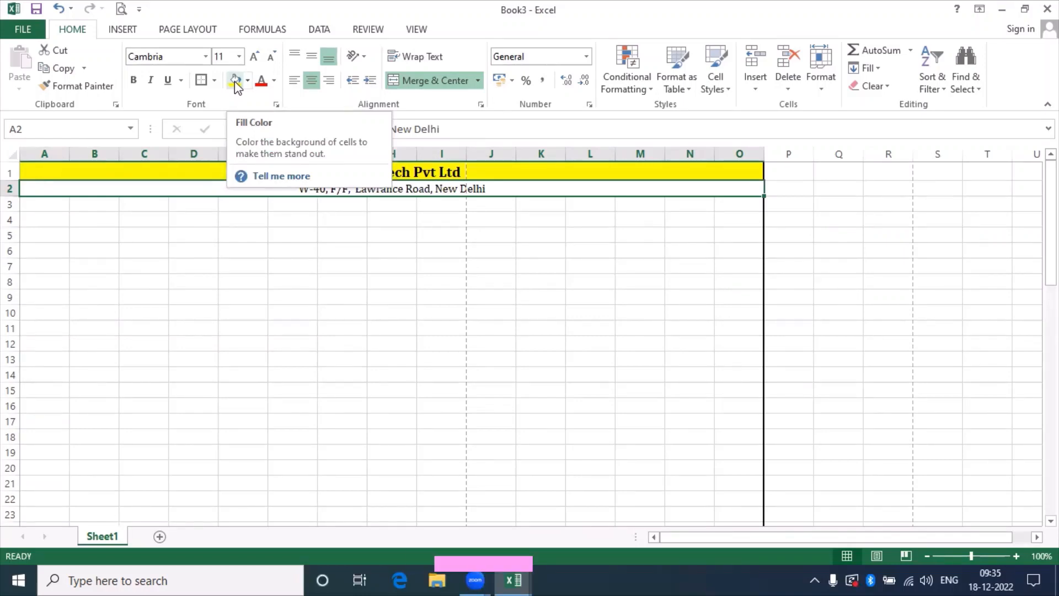
Fill the address row yellow after checking the reference workbook's title font.
click(236, 84)
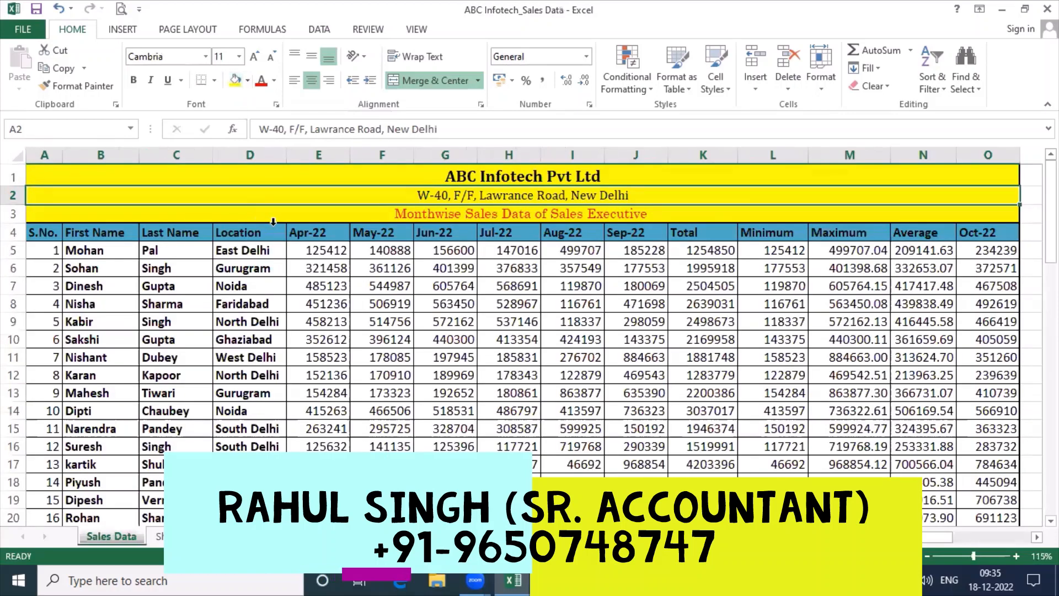
click(325, 213)
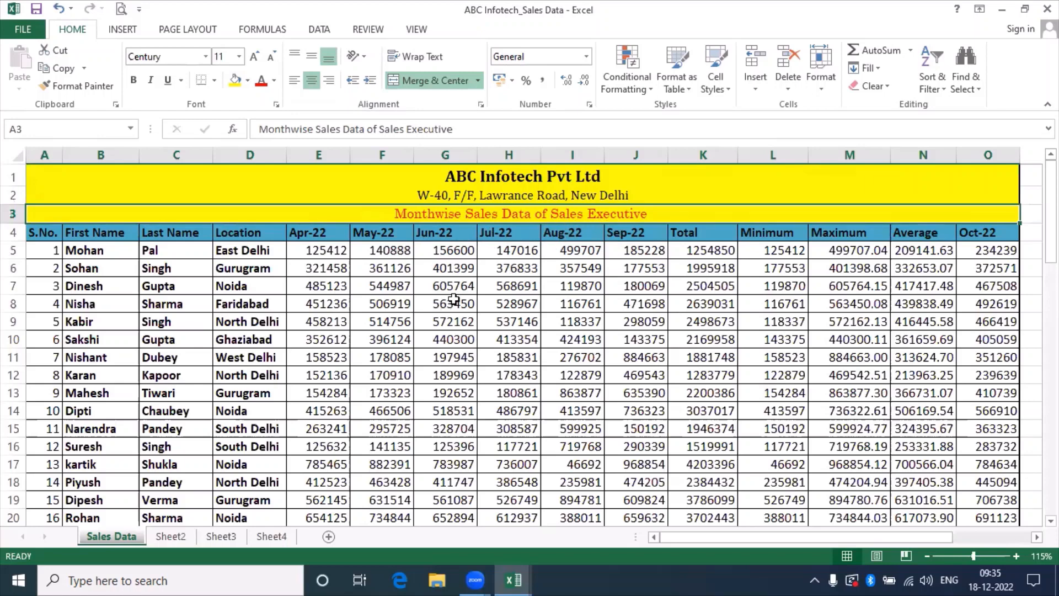
key(alt+Tab)
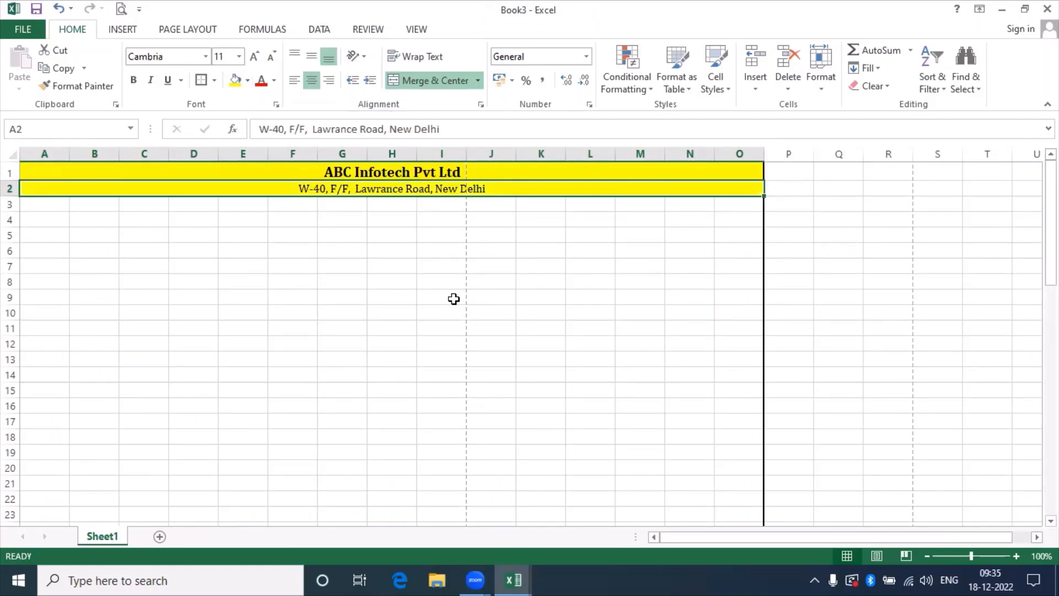
key(Return)
Enter 'Monthwise Sales Data of Sales Executive' in A3 and select across row 3.
text(M)
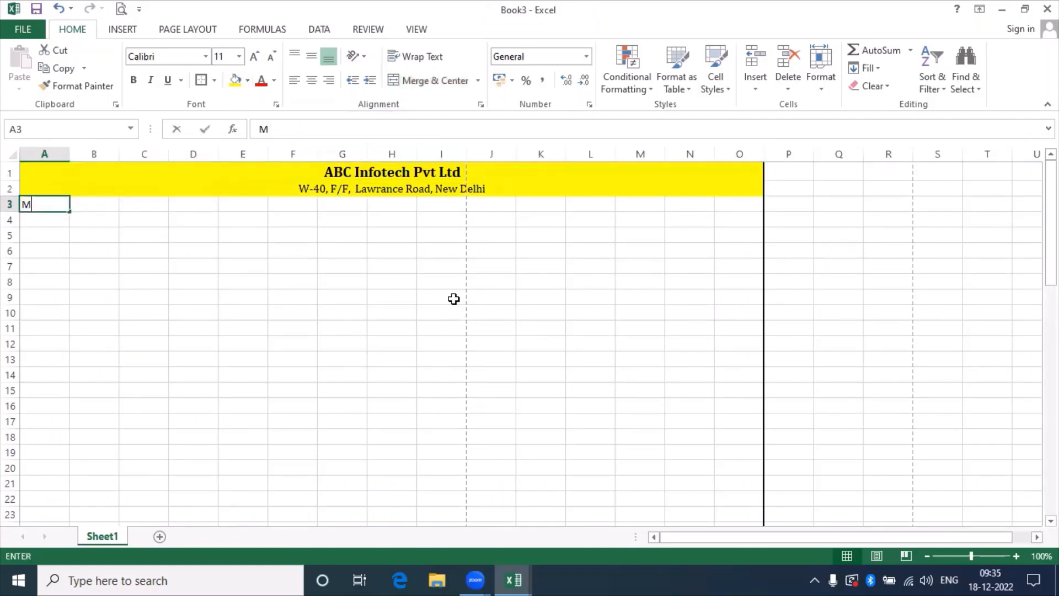
text(onthWis)
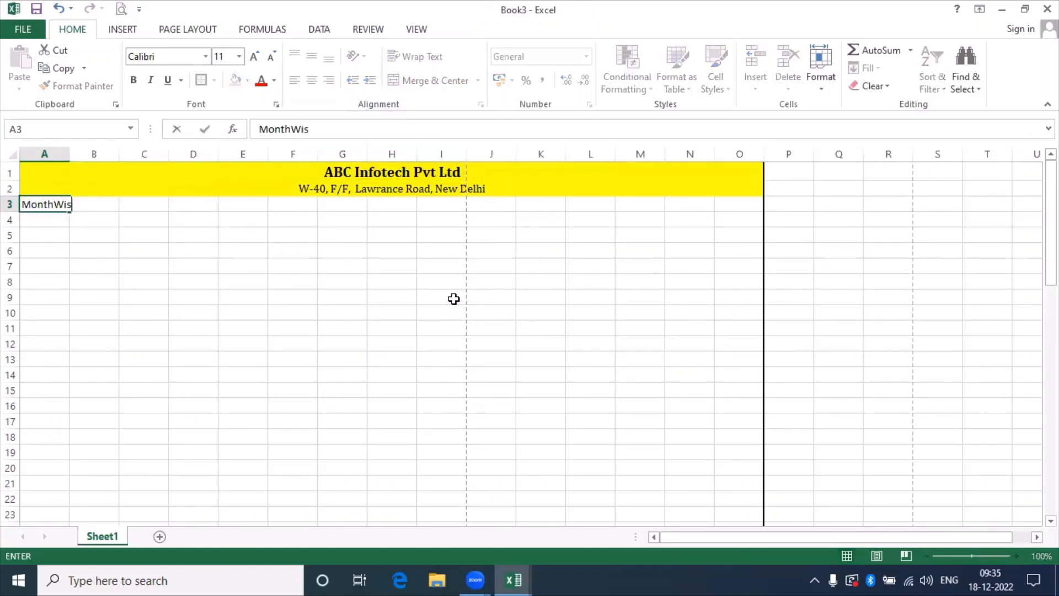
text(e Stat)
key(BackSpace)
key(BackSpace)
key(BackSpace)
key(BackSpace)
key(BackSpace)
key(BackSpace)
key(BackSpace)
key(BackSpace)
key(BackSpace)
text(wise Sales)
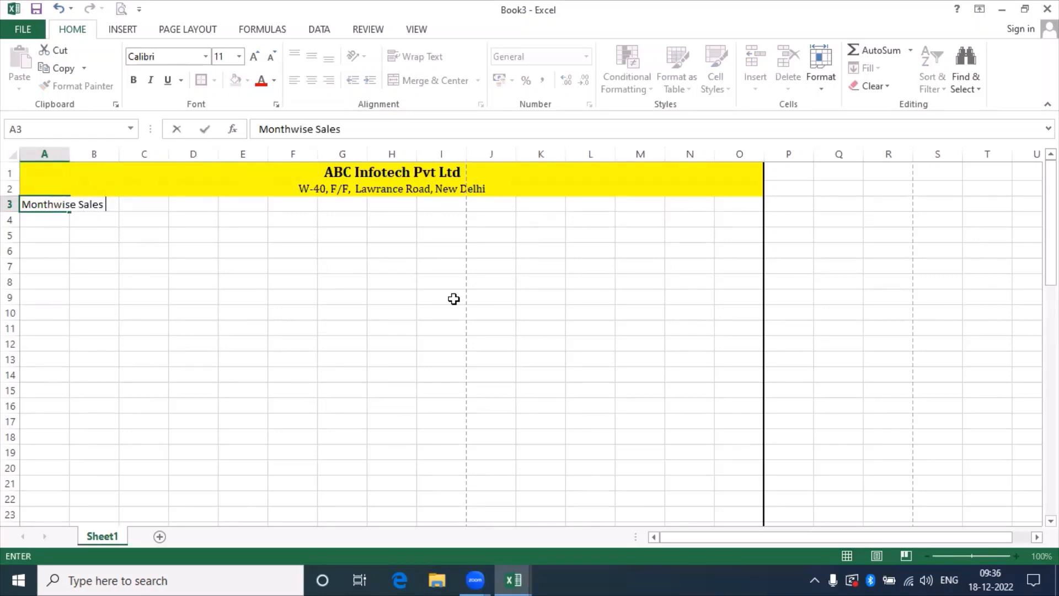
text( Data of Sal)
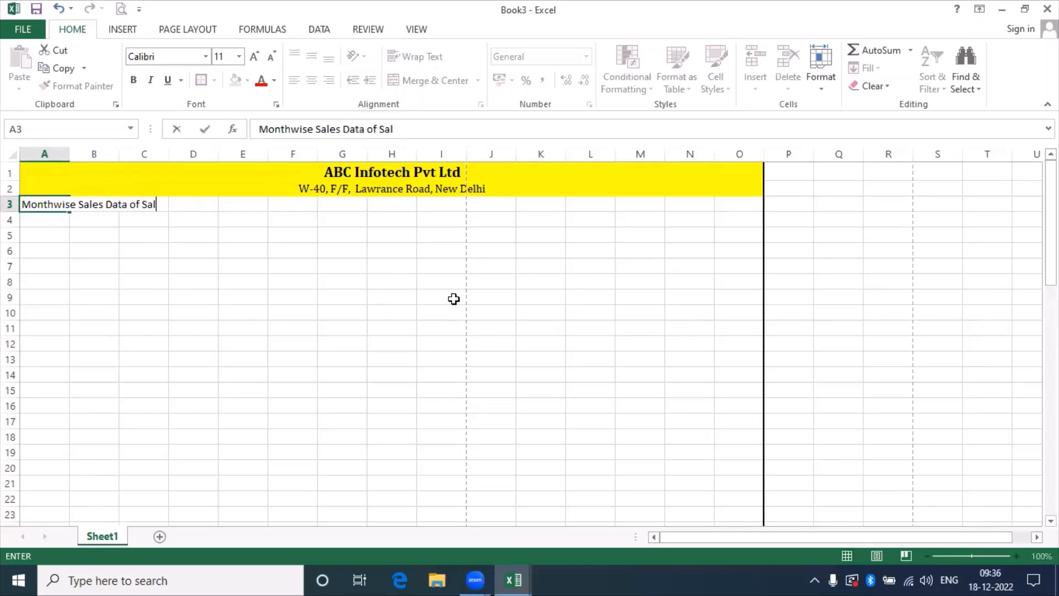
text(es Executi)
text(v)
key(BackSpace)
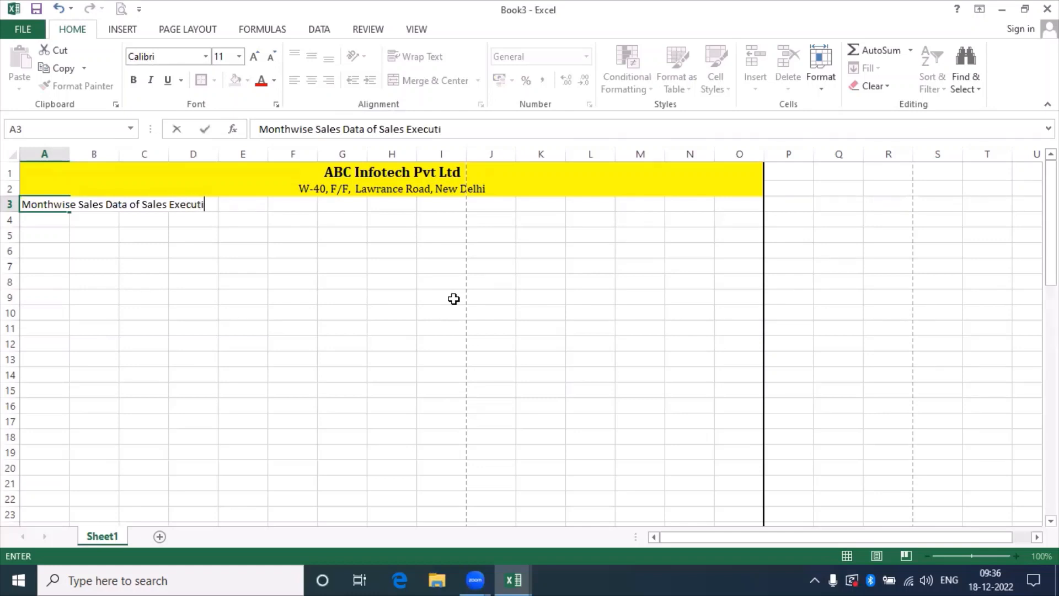
text(ve)
key(Return)
key(Up)
key(shift+Right)
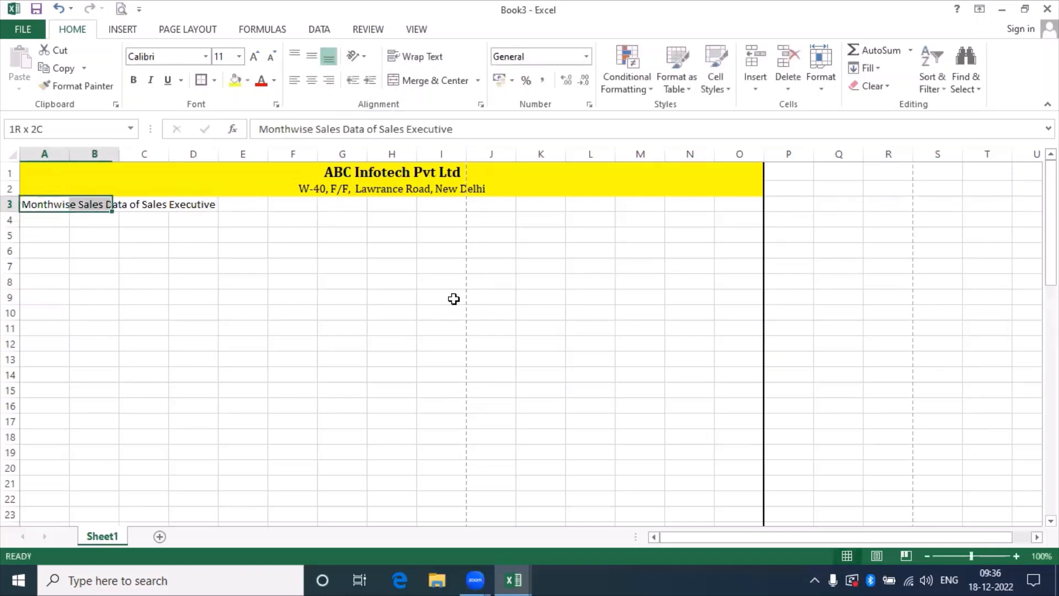
key(shift+Right)
key(shift+Right)
key(shift+Right)
key(shift+Right)
key(shift+Right)
key(shift+Right)
key(shift+Right)
key(shift+Right)
key(shift+Right)
key(shift+Right)
key(shift+Right)
key(shift+Right)
key(shift+Right)
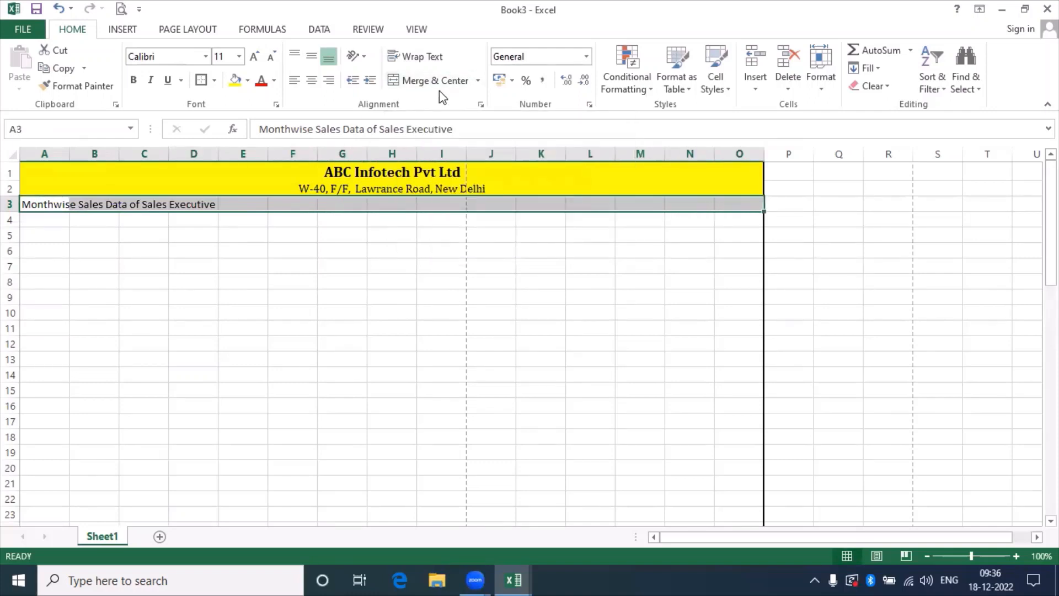
Merge and centre the title across A3:O3 and make row 3 slightly taller.
click(479, 83)
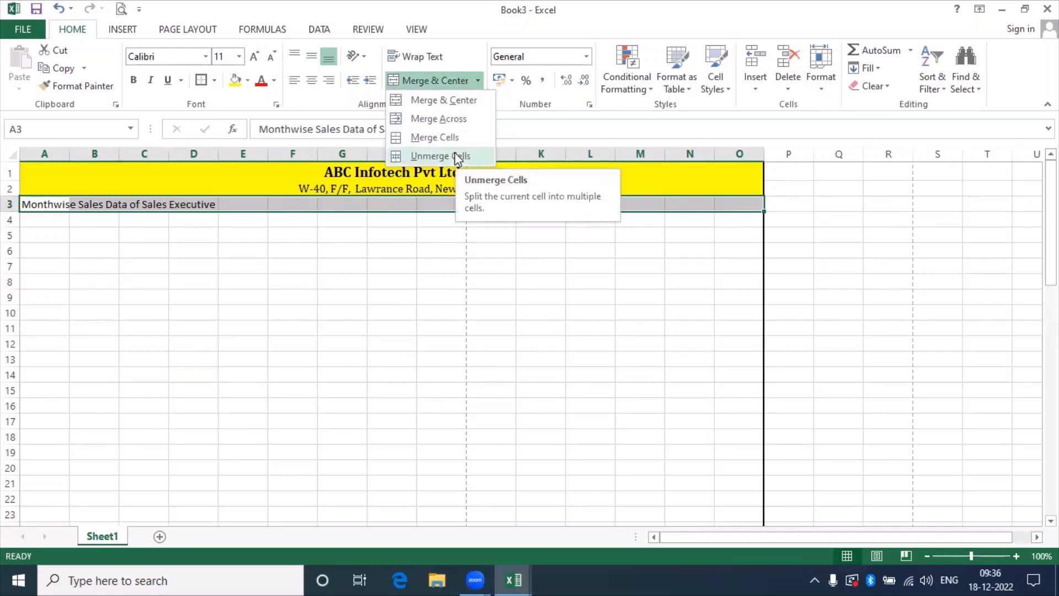
click(462, 119)
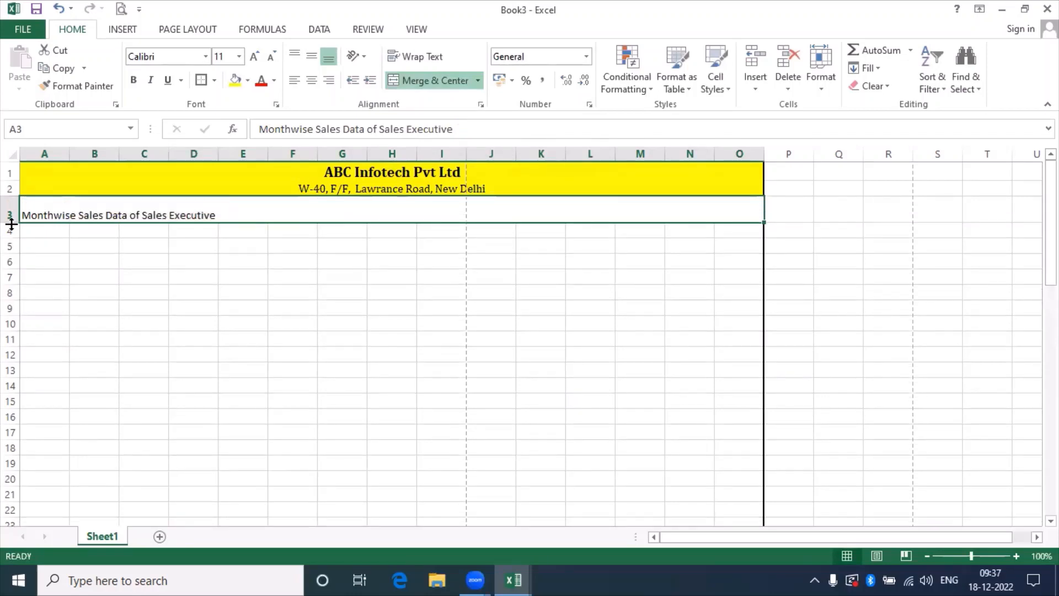
drag(11, 212, 12, 216)
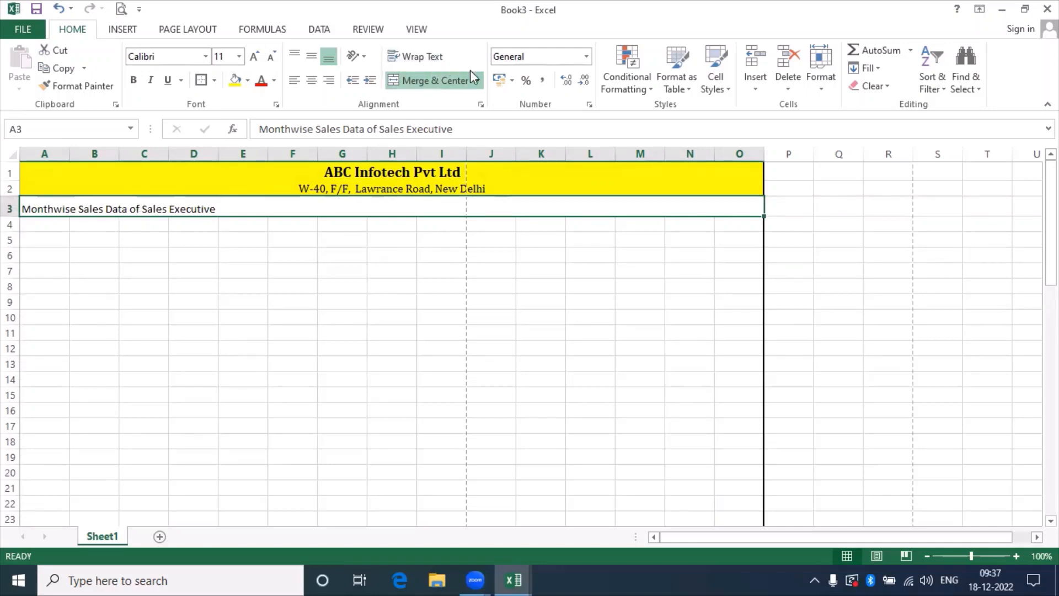
click(479, 82)
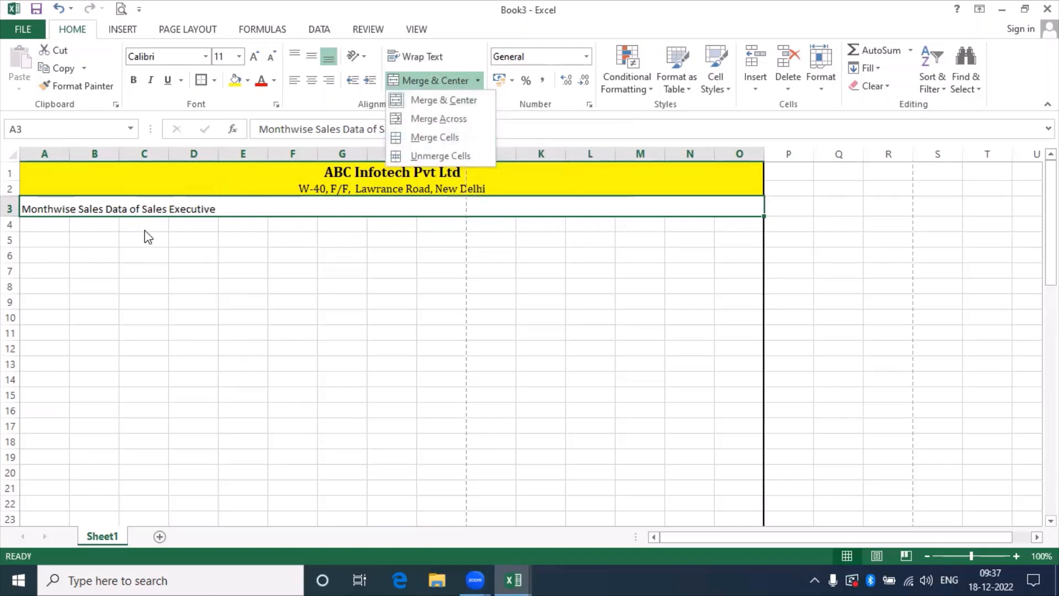
click(447, 81)
click(447, 82)
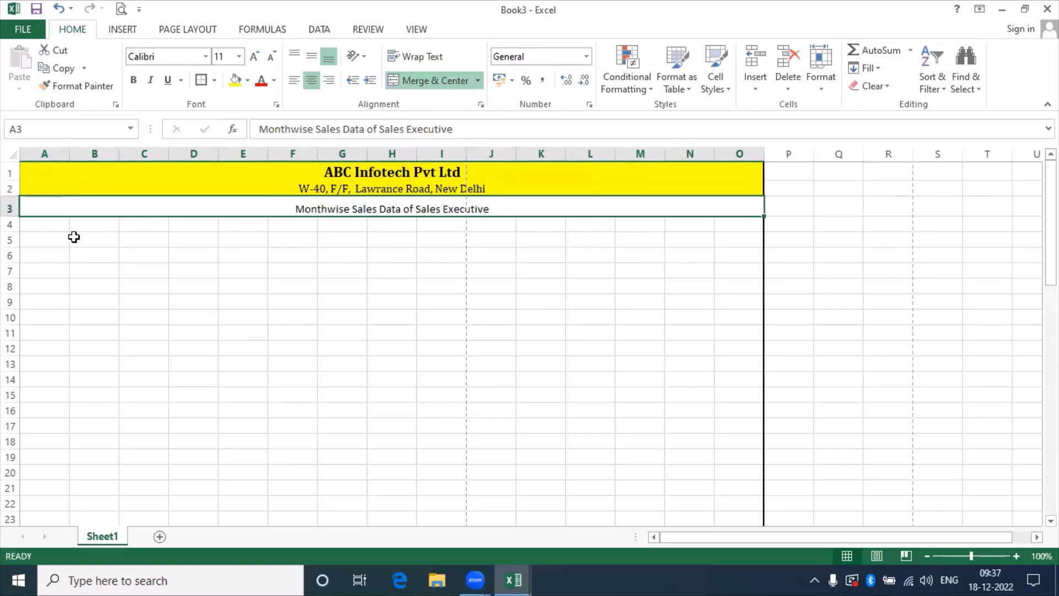
drag(11, 215, 12, 215)
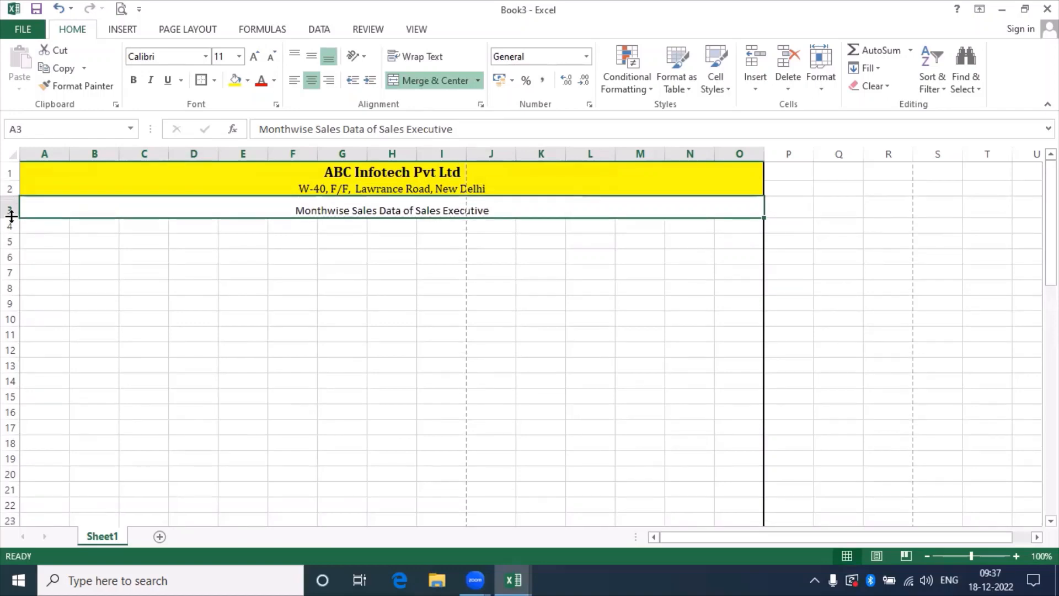
Set the A3 title in Century font, comparing it against the reference workbook.
key(alt+Tab)
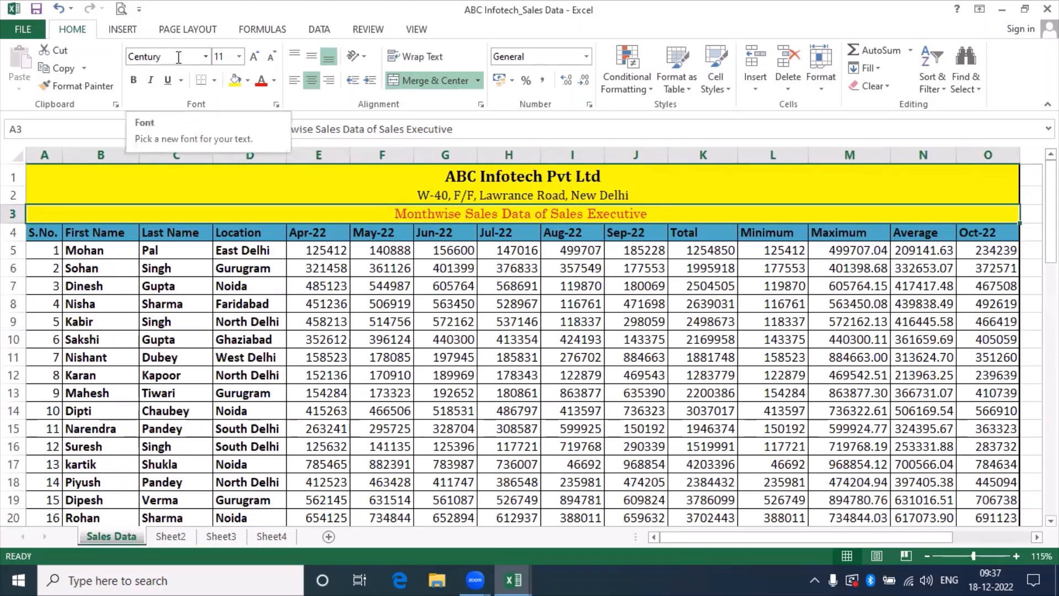
key(alt+Tab)
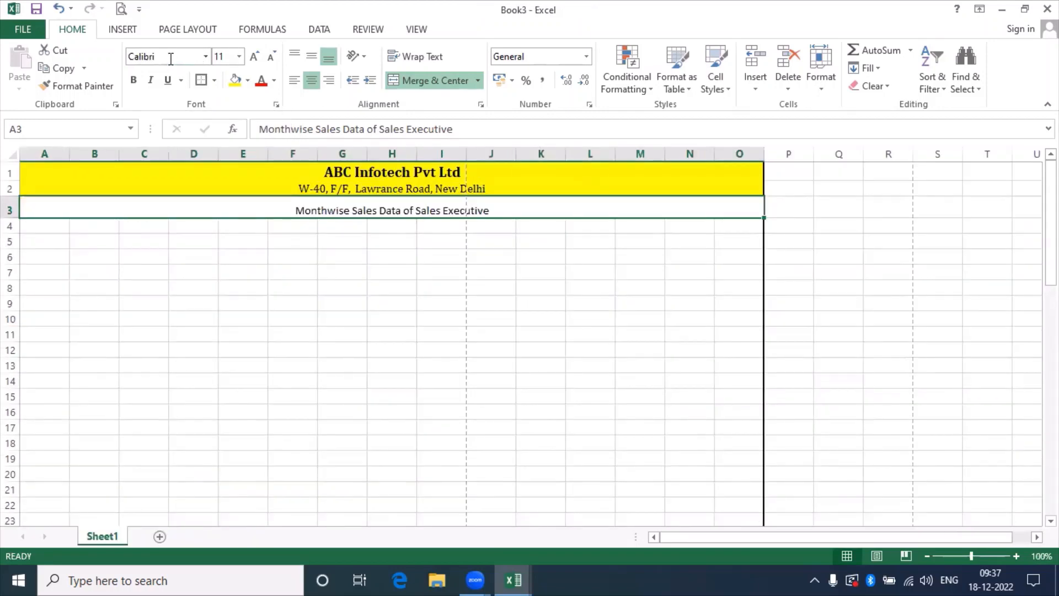
click(171, 57)
text(Century)
key(Return)
key(alt+Tab)
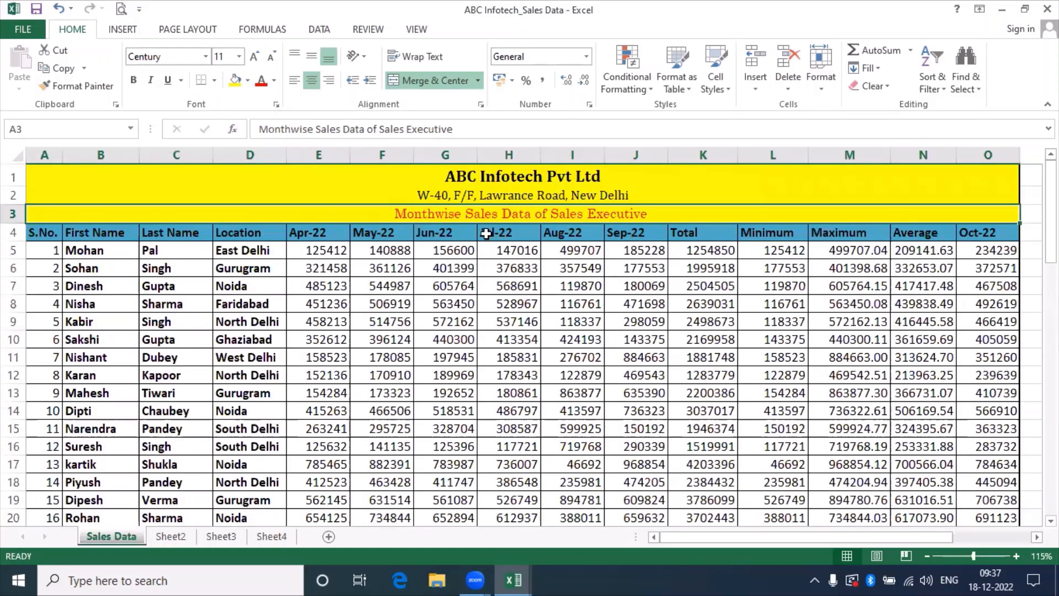
key(alt+Tab)
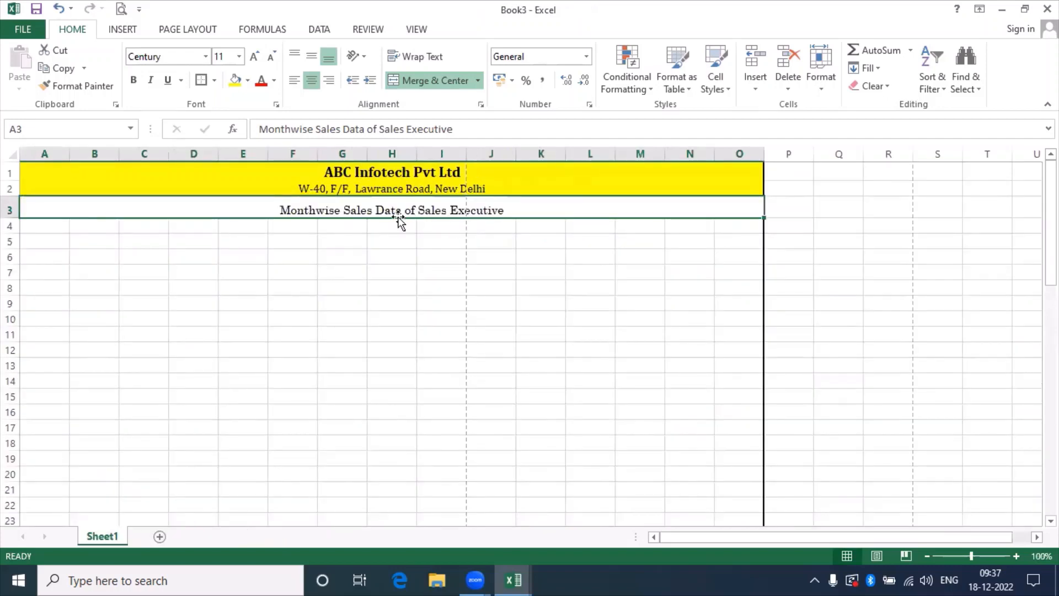
key(alt+Tab)
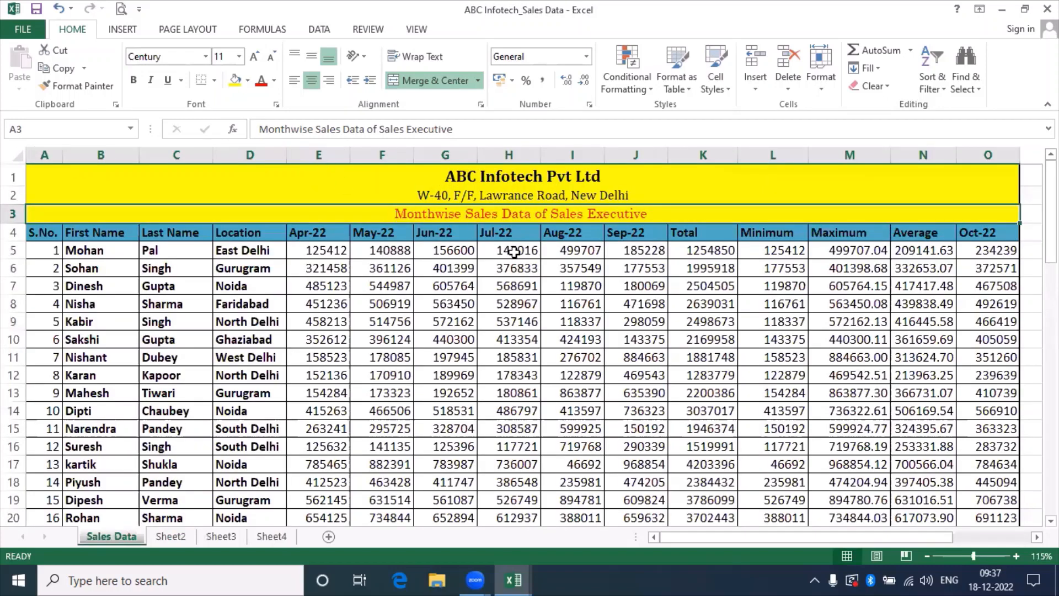
key(alt+Tab)
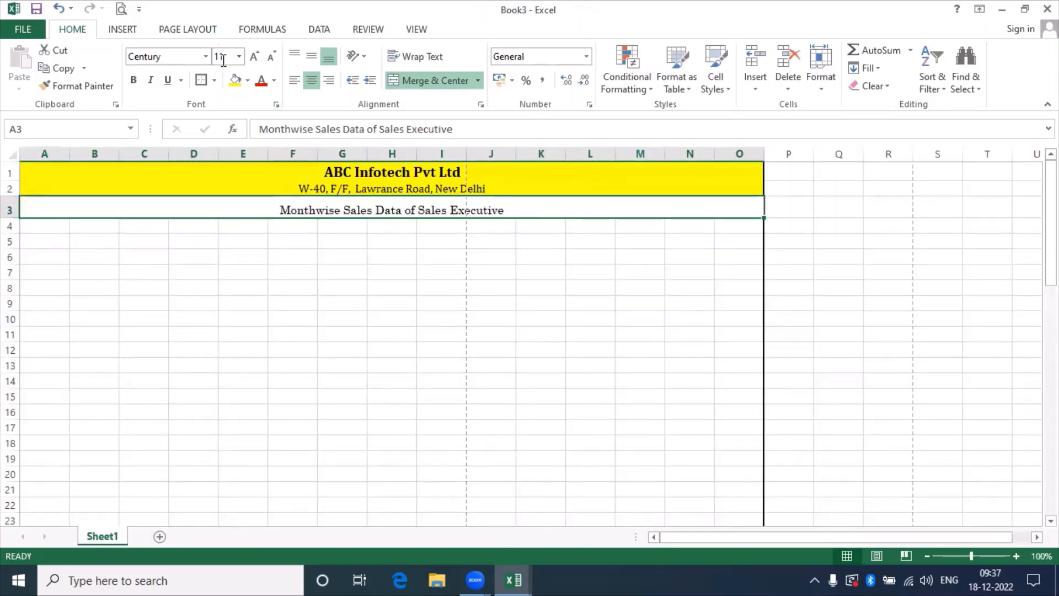
key(alt+Tab)
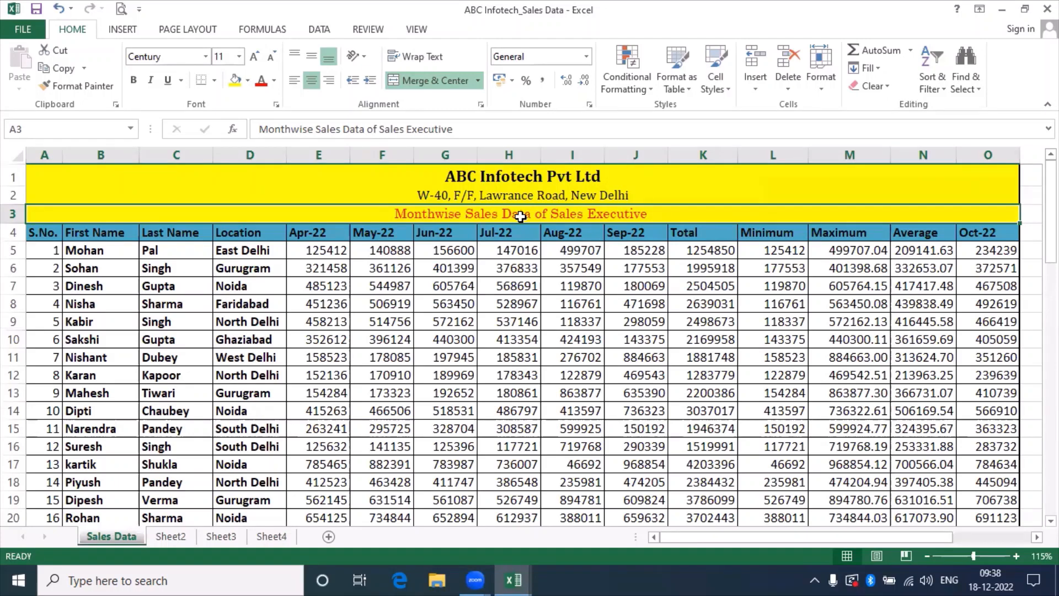
key(alt+Tab)
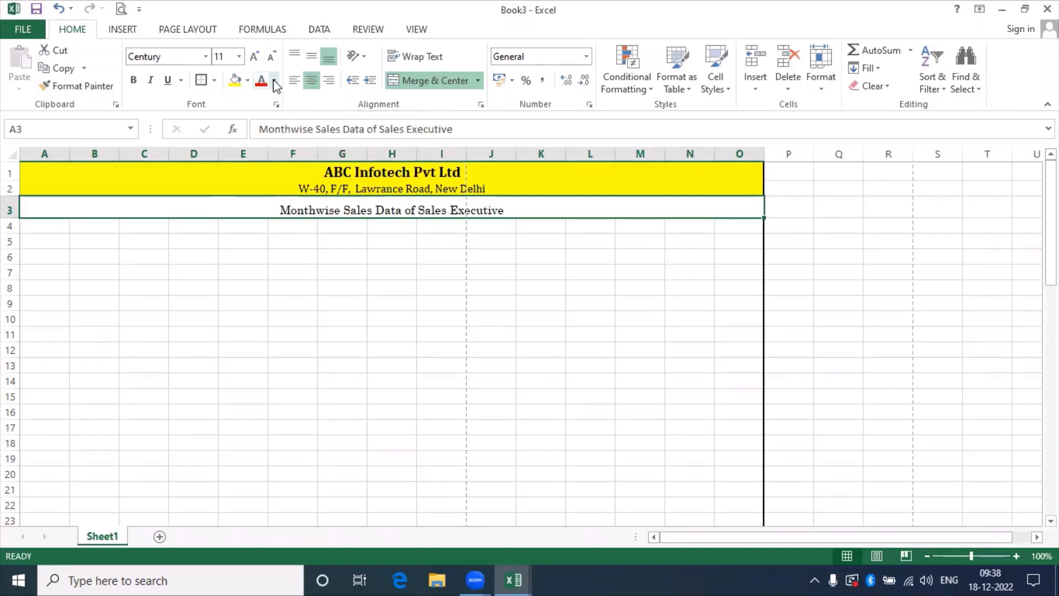
Give the A3 title red font colour and a yellow fill.
click(274, 81)
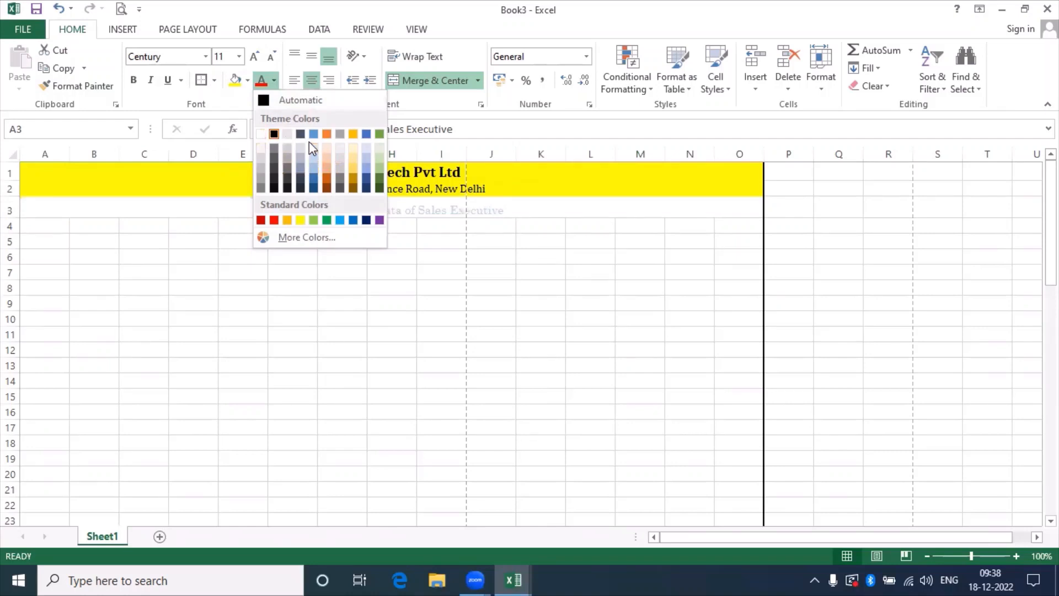
click(274, 220)
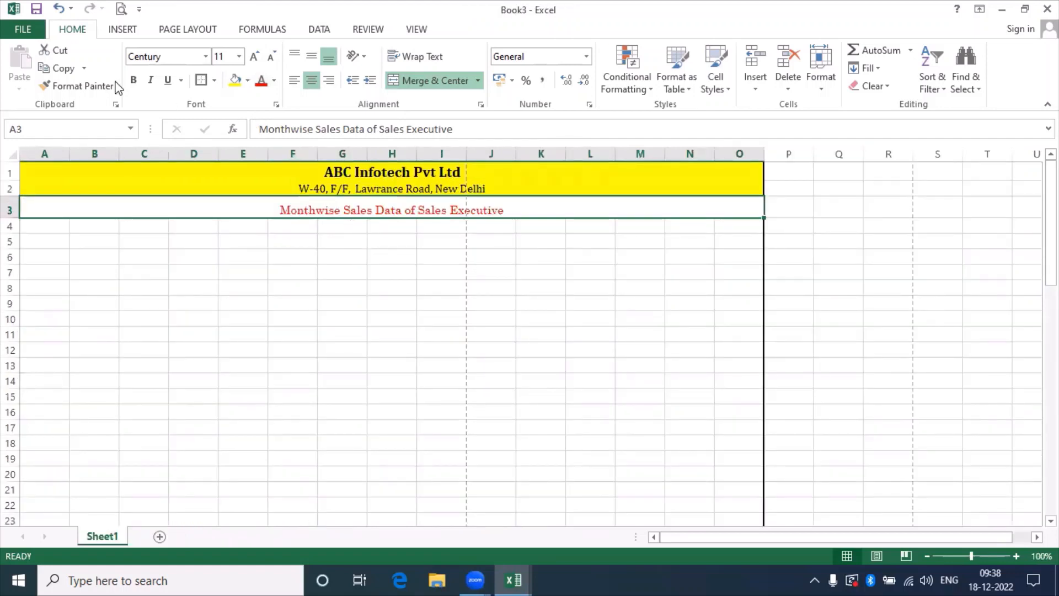
click(235, 81)
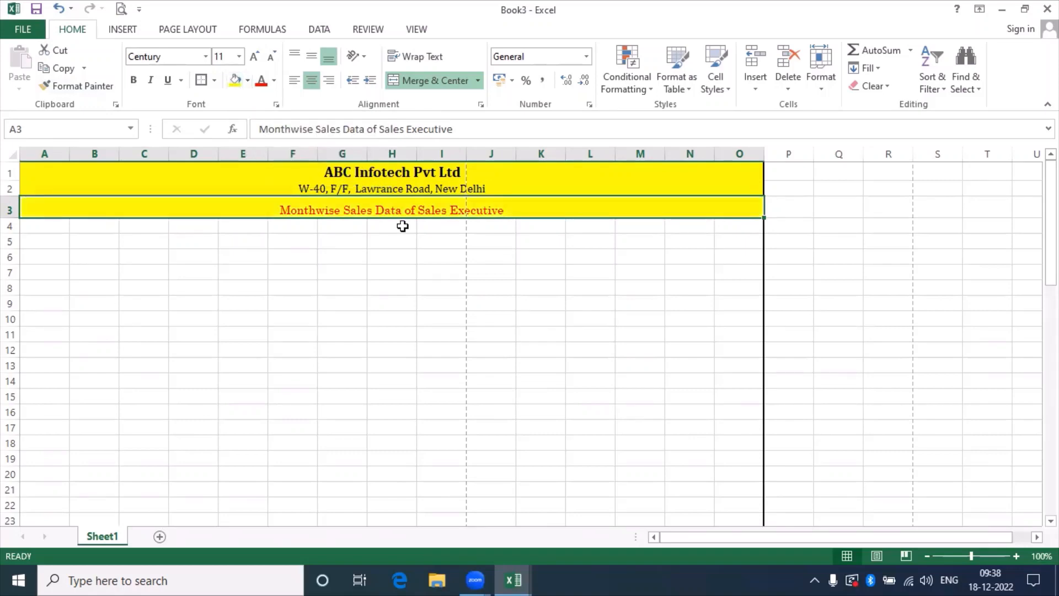